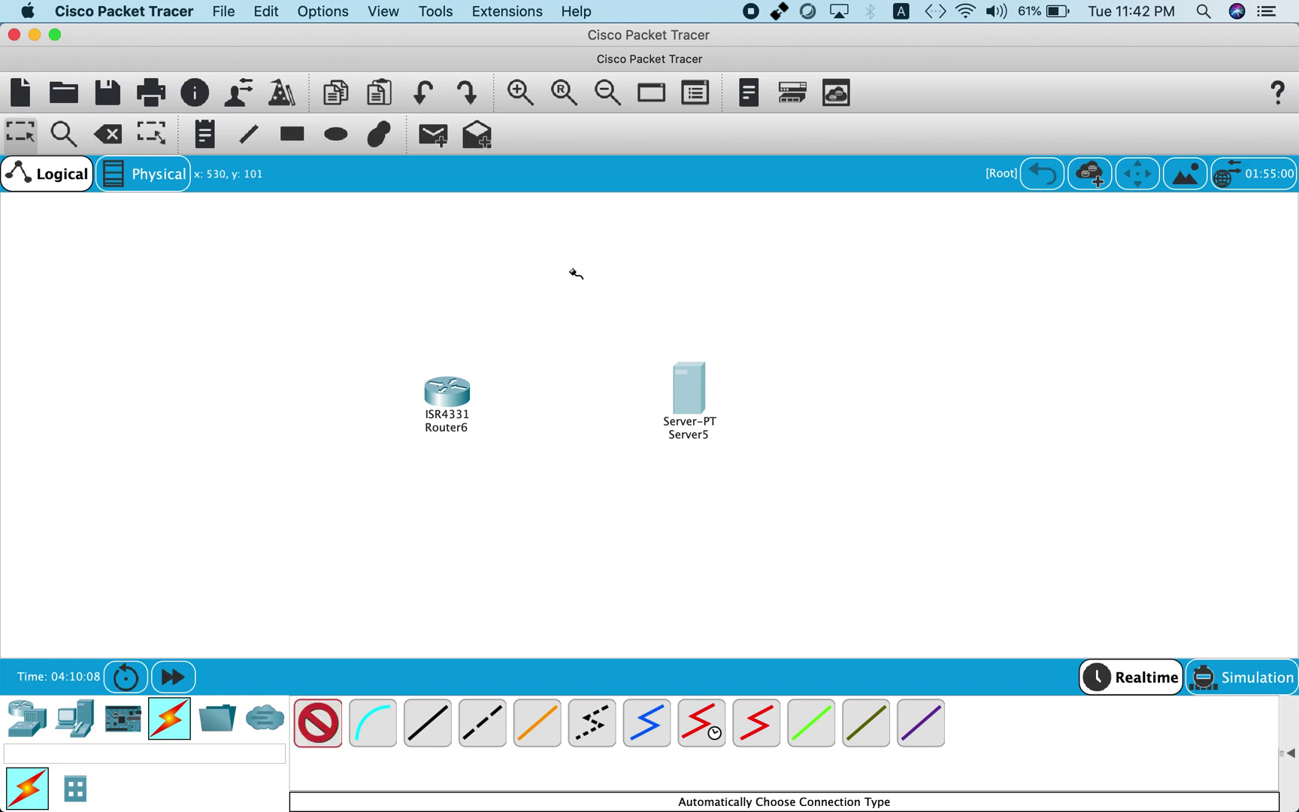
- Connect Router6 to the server with an automatically chosen cable and rename the server TFTP
left_click(465, 394)
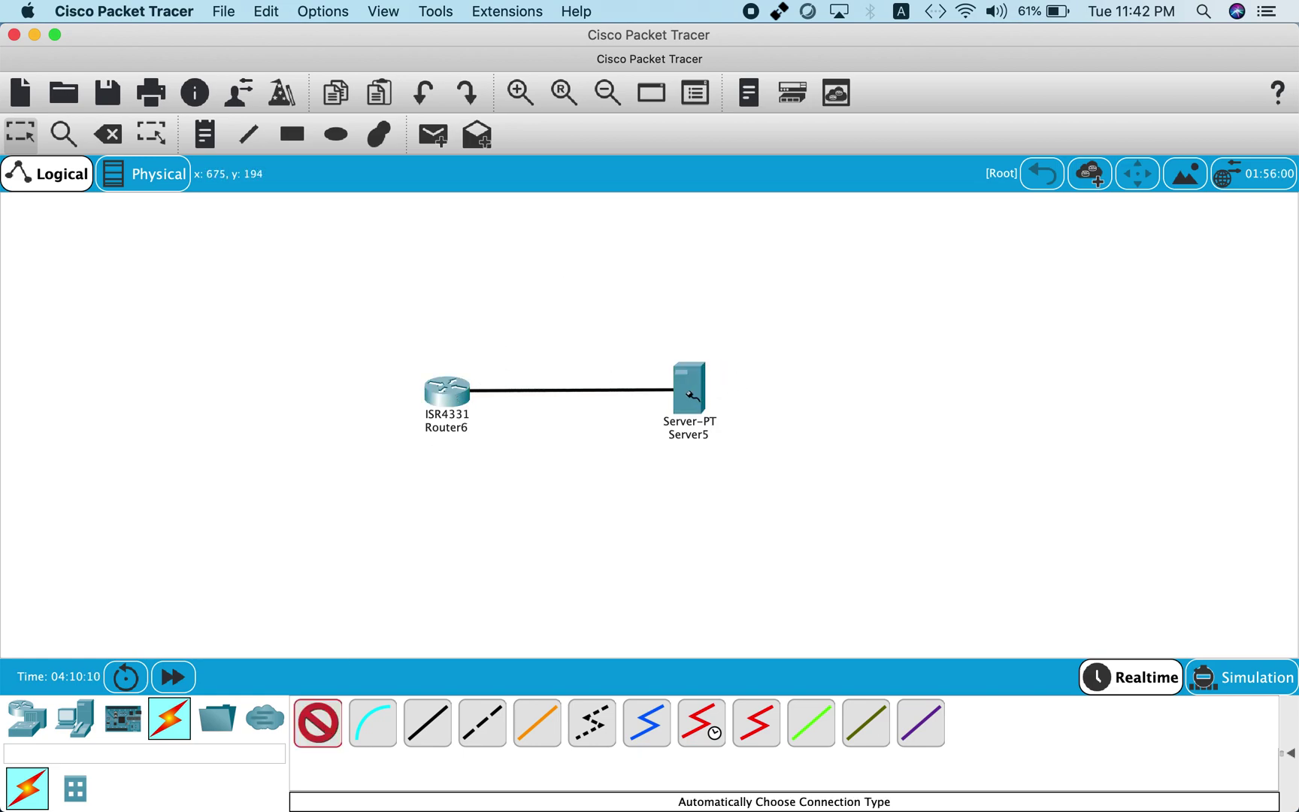
left_click(689, 389)
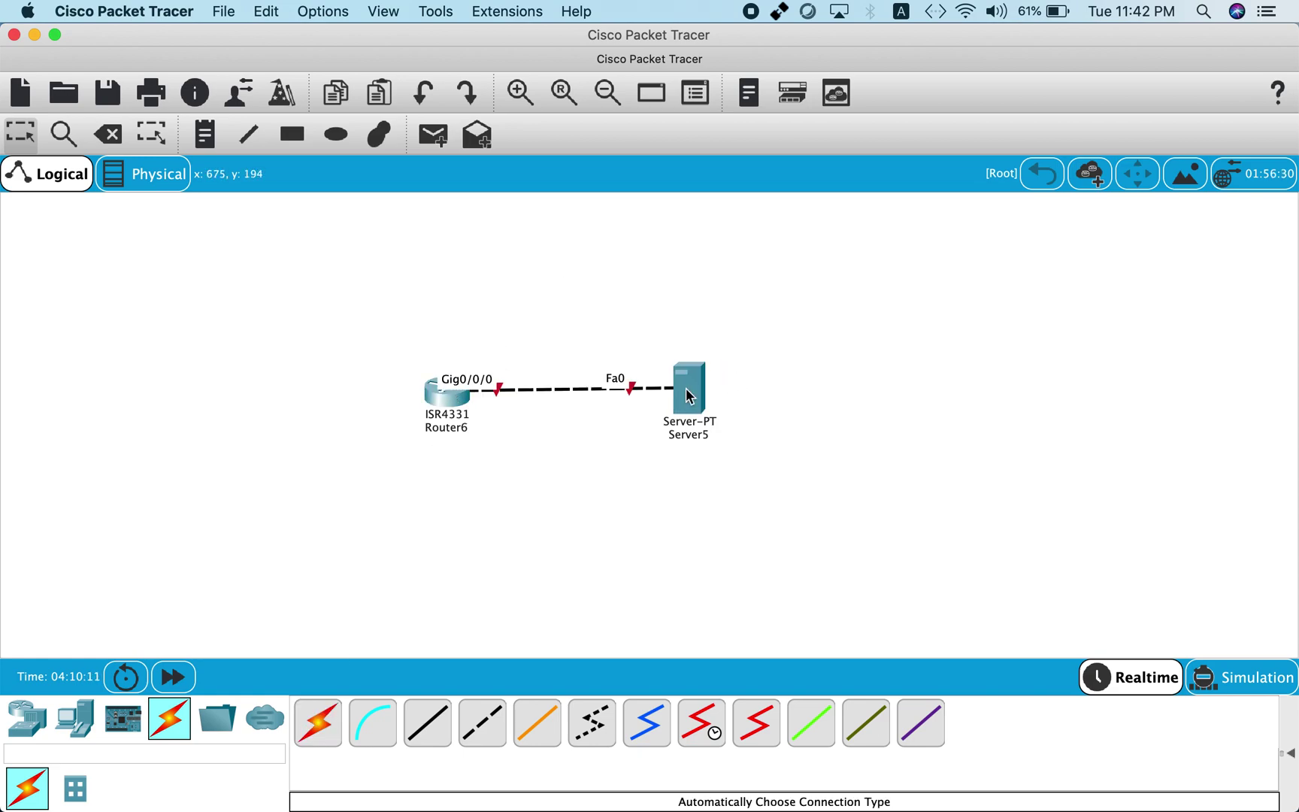
left_click(696, 433)
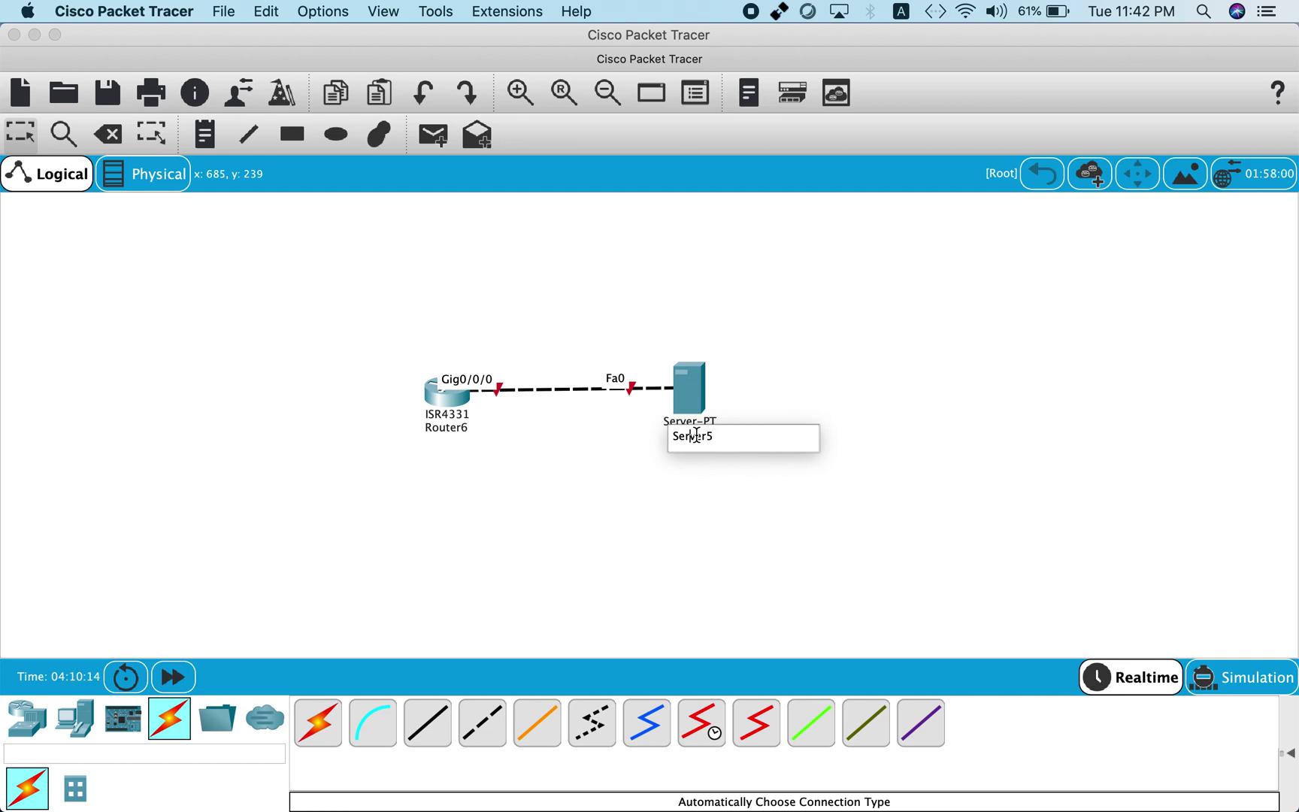
key("BackSpace")
key("BackSpace")
key("BackSpace")
key("BackSpace")
key("BackSpace")
key("BackSpace")
key("BackSpace")
type("TFTP")
left_click(579, 488)
left_click_drag(440, 390, 433, 390)
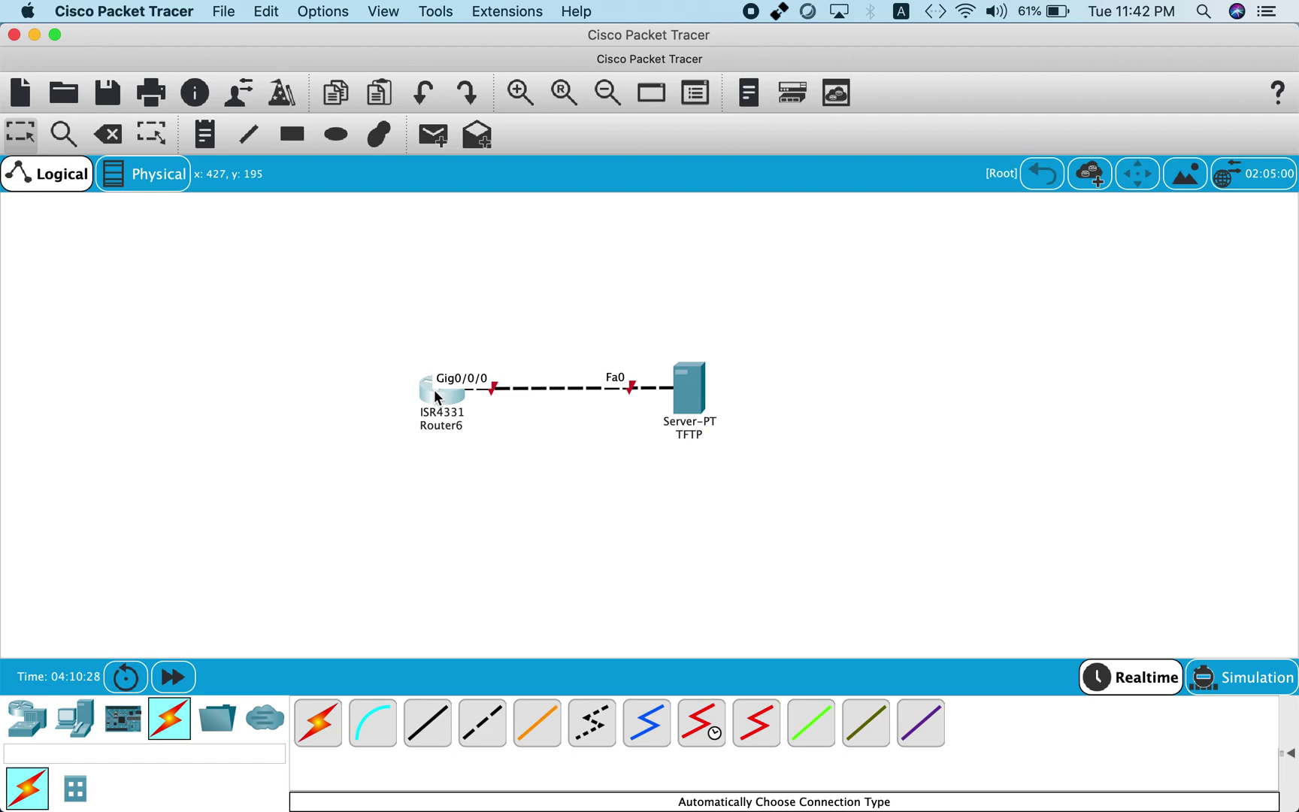
- Add two text notes to the workspace, 192.168.1.1/24 at the router and 192.168.1.10/24 for the server
left_click(209, 140)
left_click(415, 354)
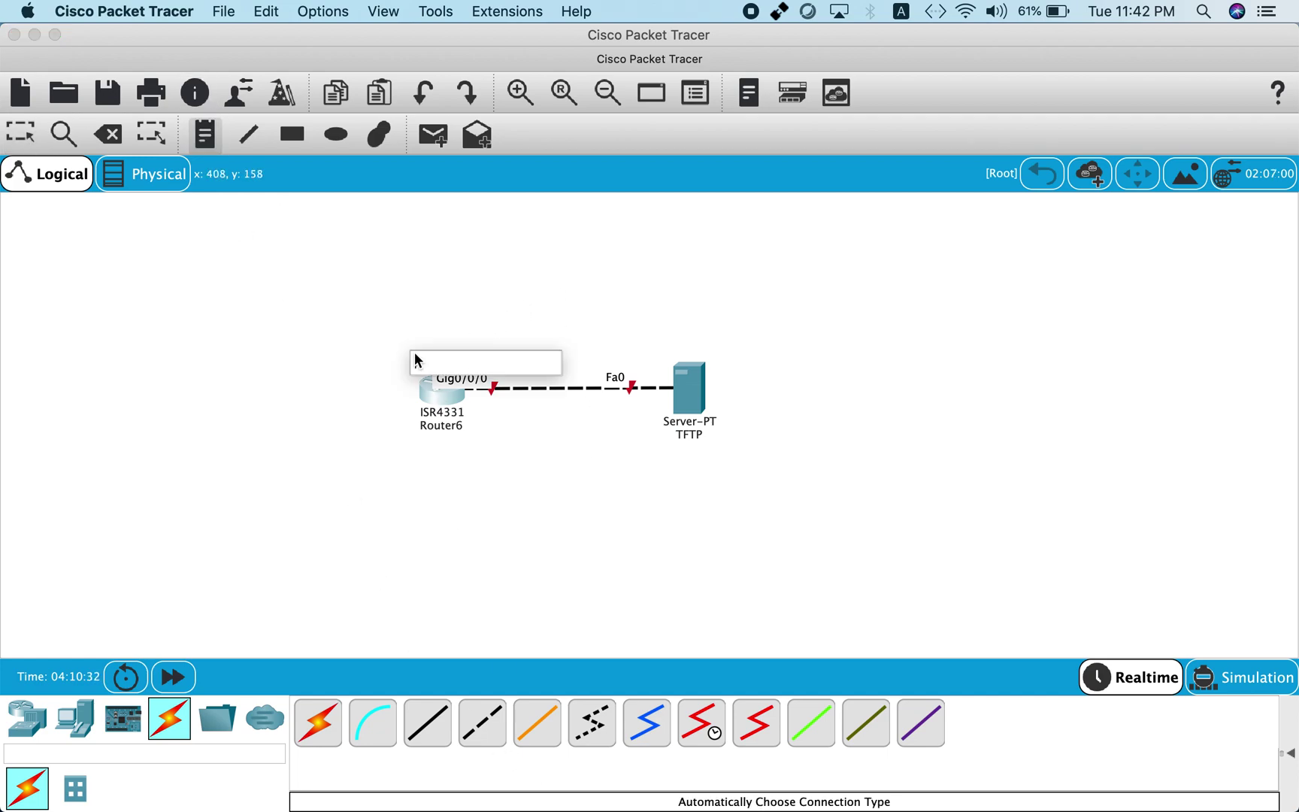
type("192.168.")
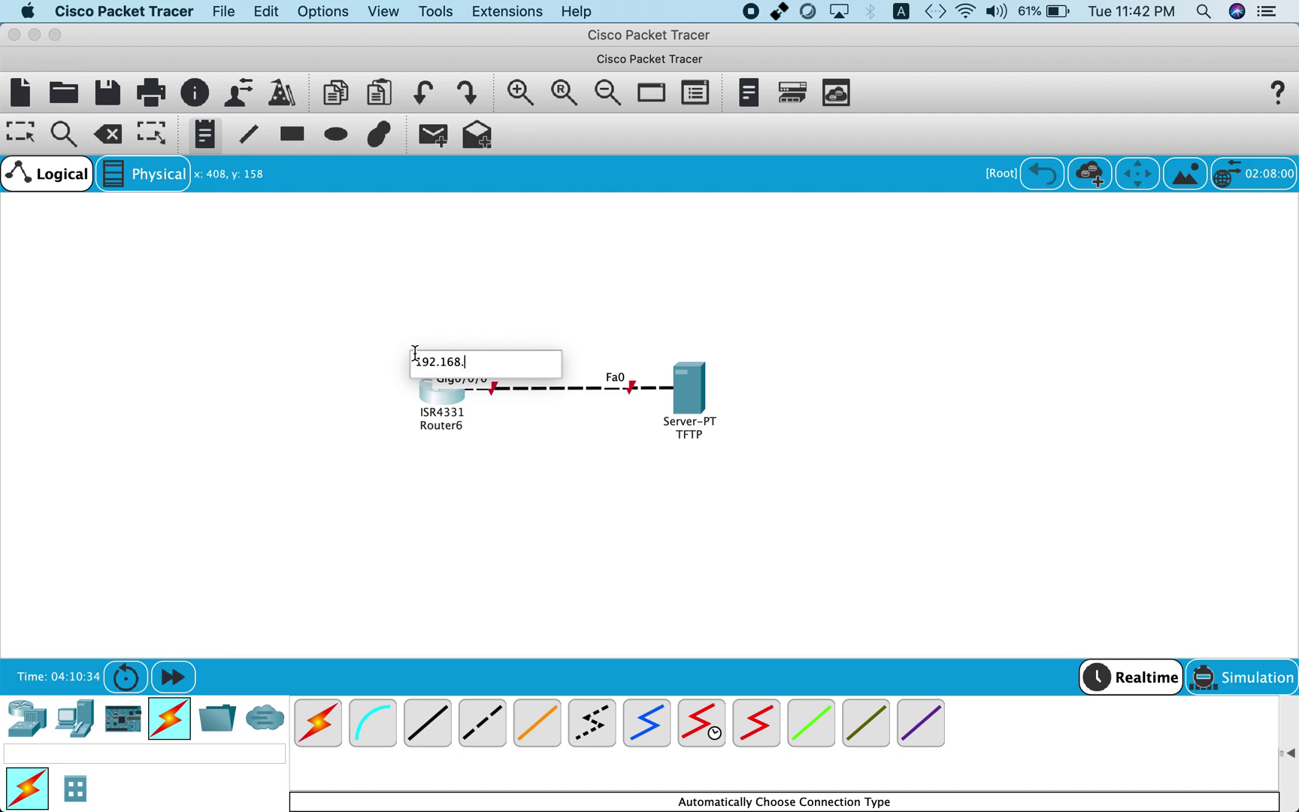
type("1.1/24")
left_click(562, 269)
type("192")
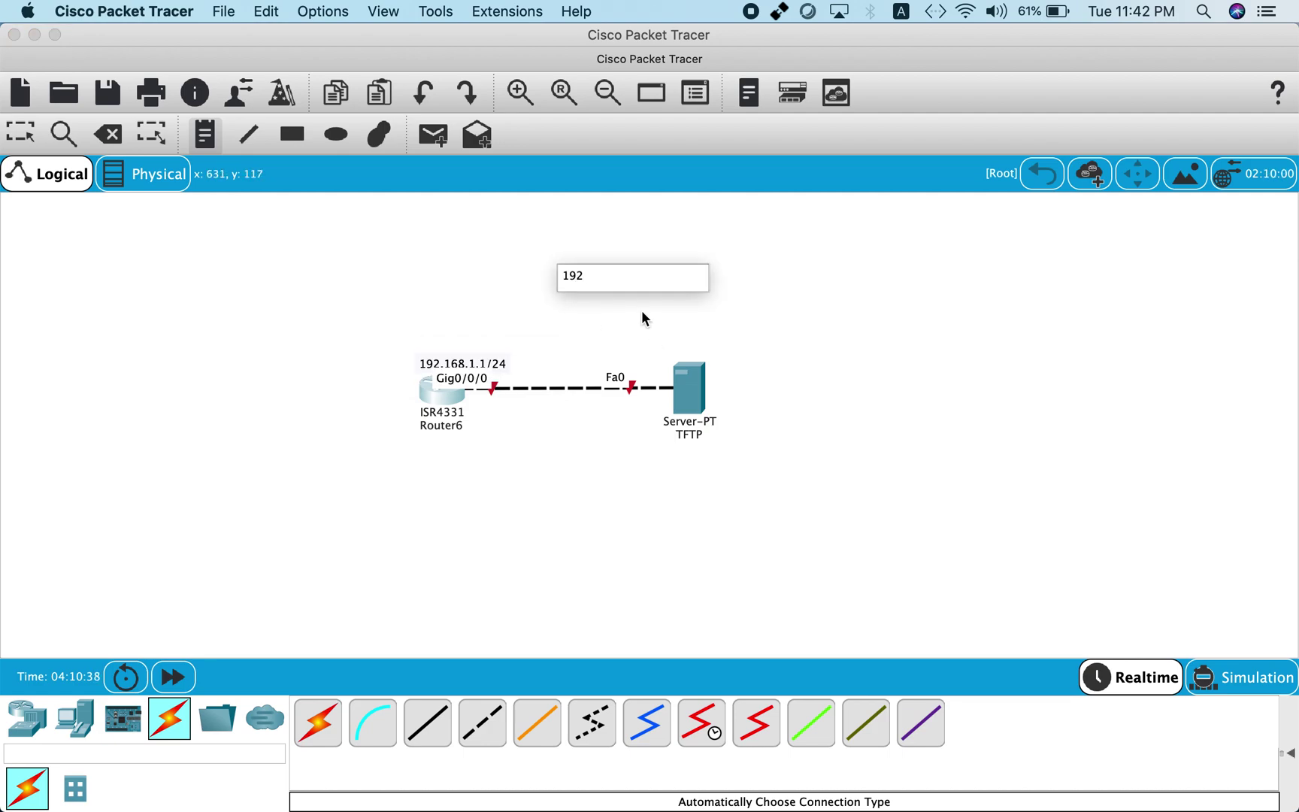
type(".168.1.10/24")
key("Escape")
- Place the 192.168.1.10/24 note above the TFTP server and the 192.168.1.1/24 note just above the router
left_click_drag(619, 275, 696, 328)
left_click_drag(478, 360, 474, 326)
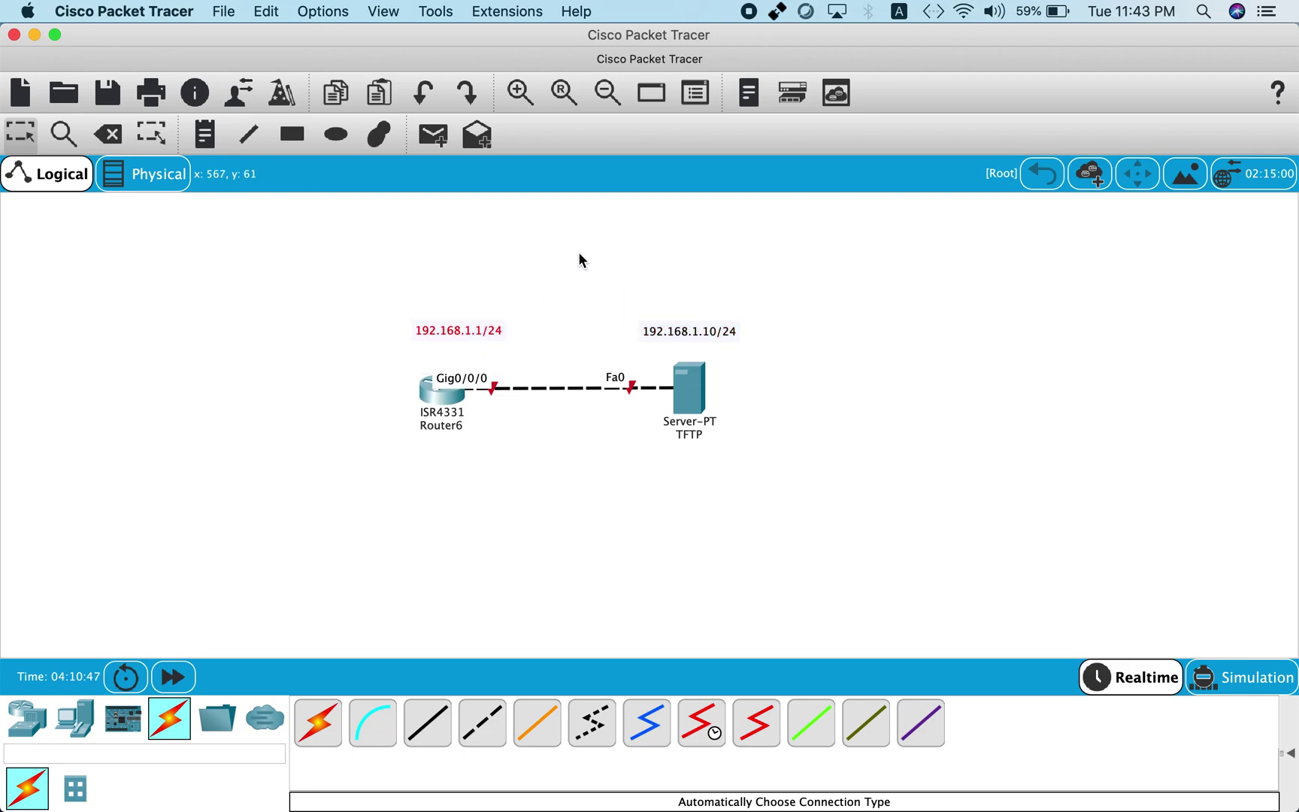
left_click(547, 315)
- Open Router6's command line in full screen, decline the initial configuration dialog with NO and start the user prompt
left_click(451, 394)
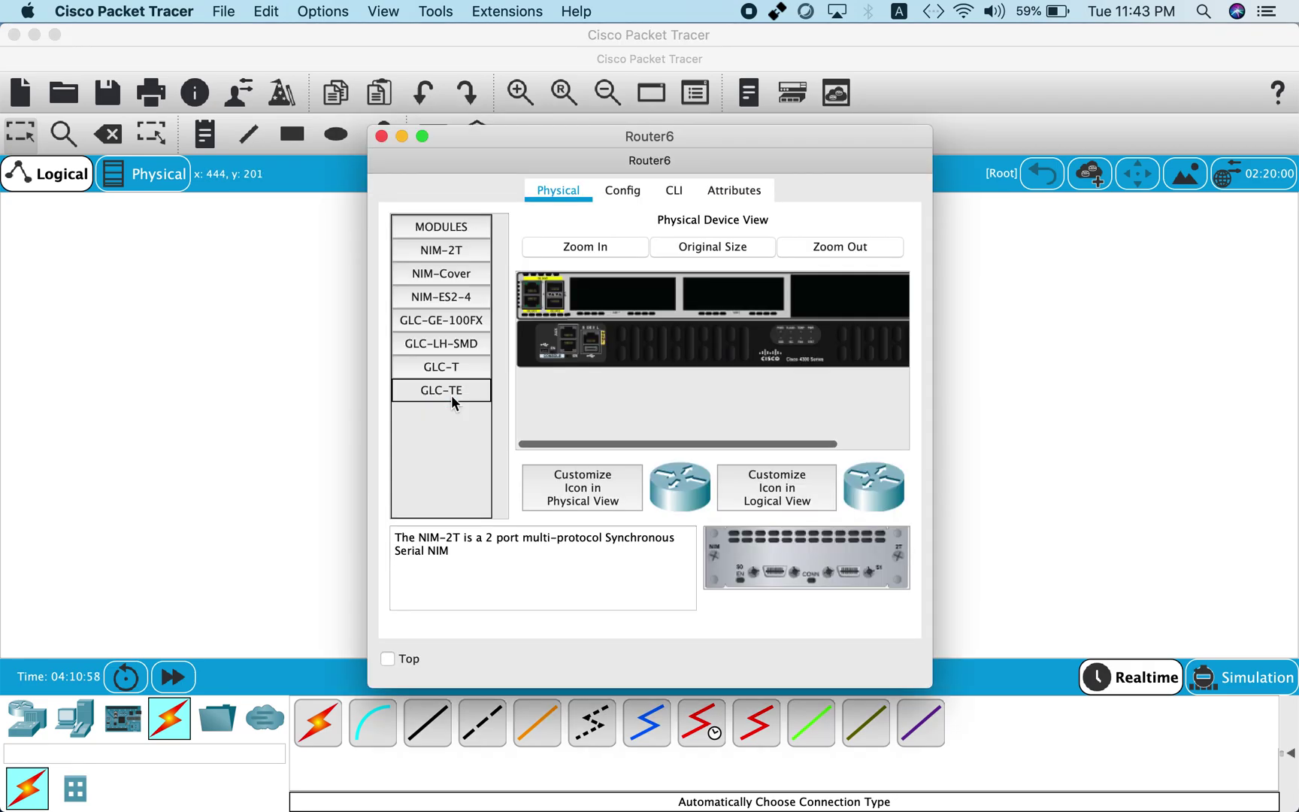
left_click(675, 191)
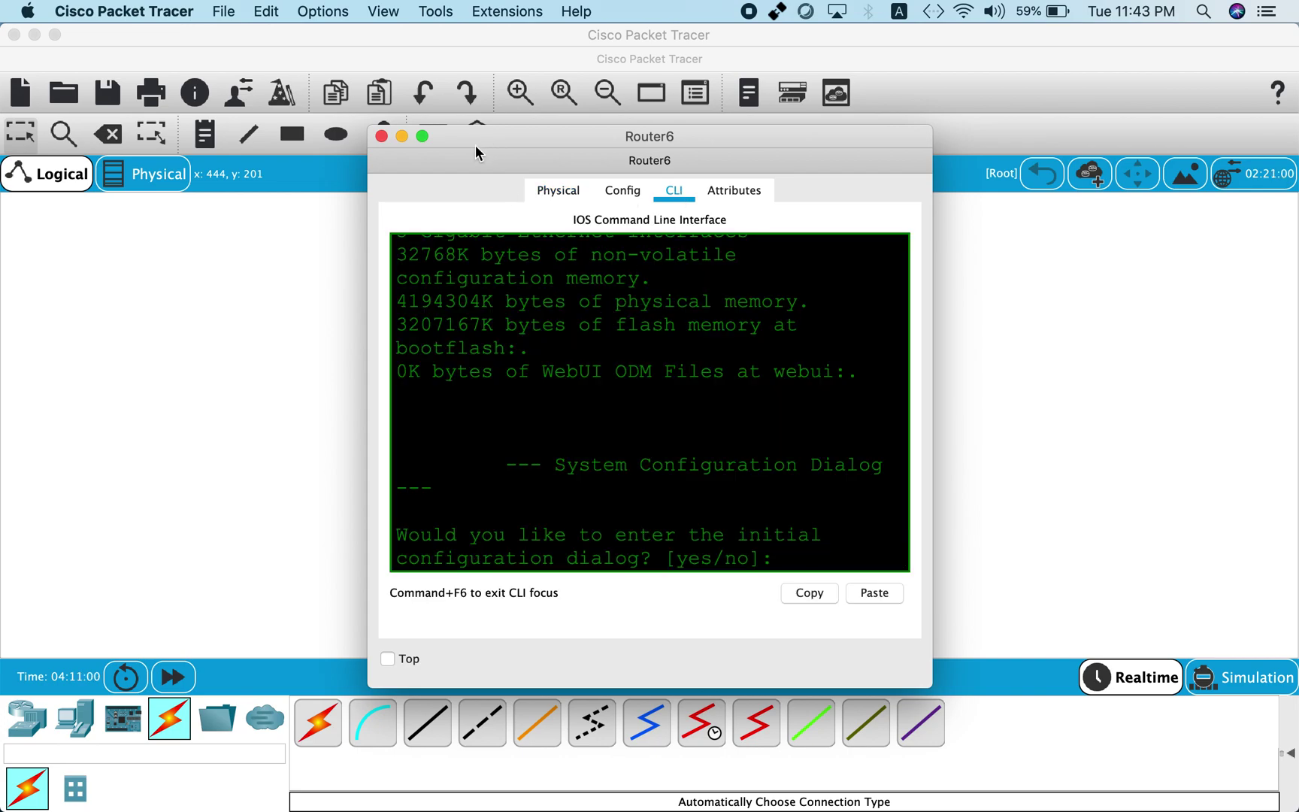
left_click(422, 137)
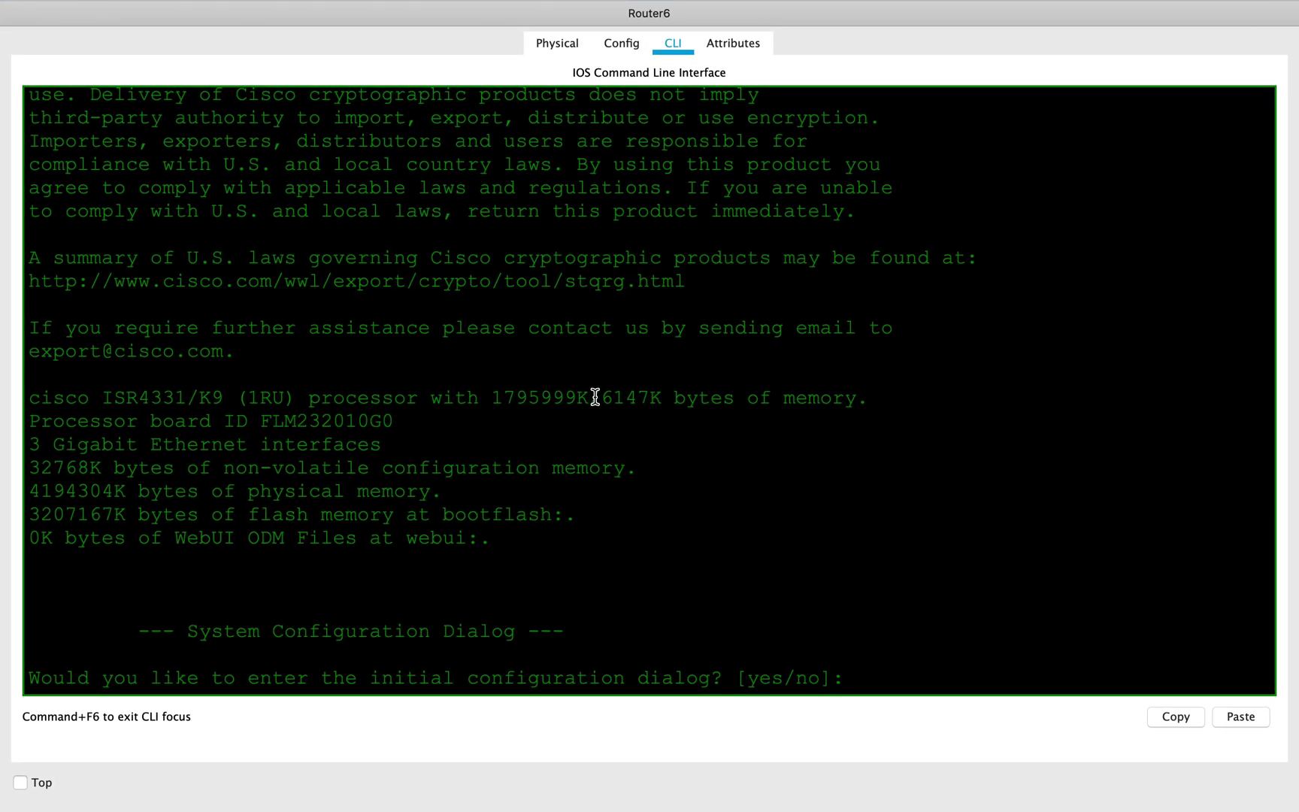
type("NO")
key("Return")
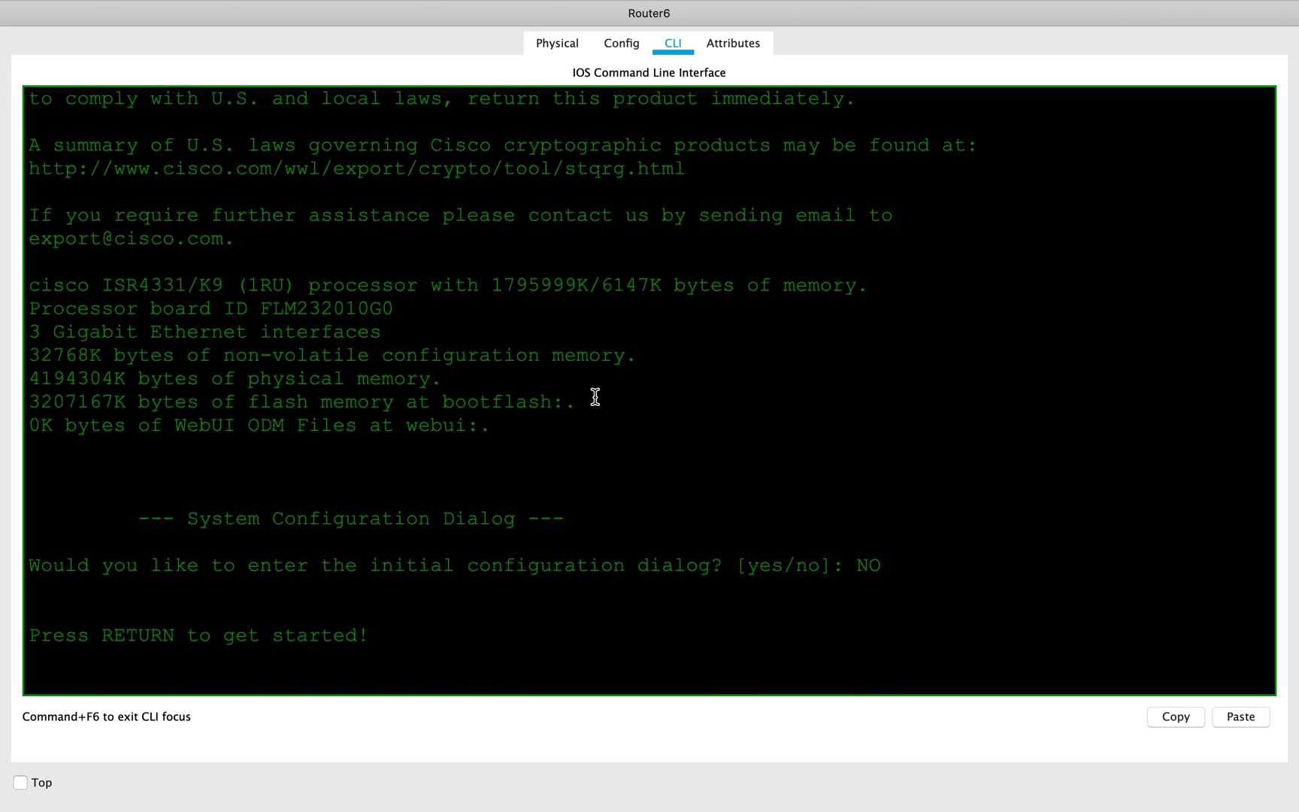
key("Return")
key("Return")
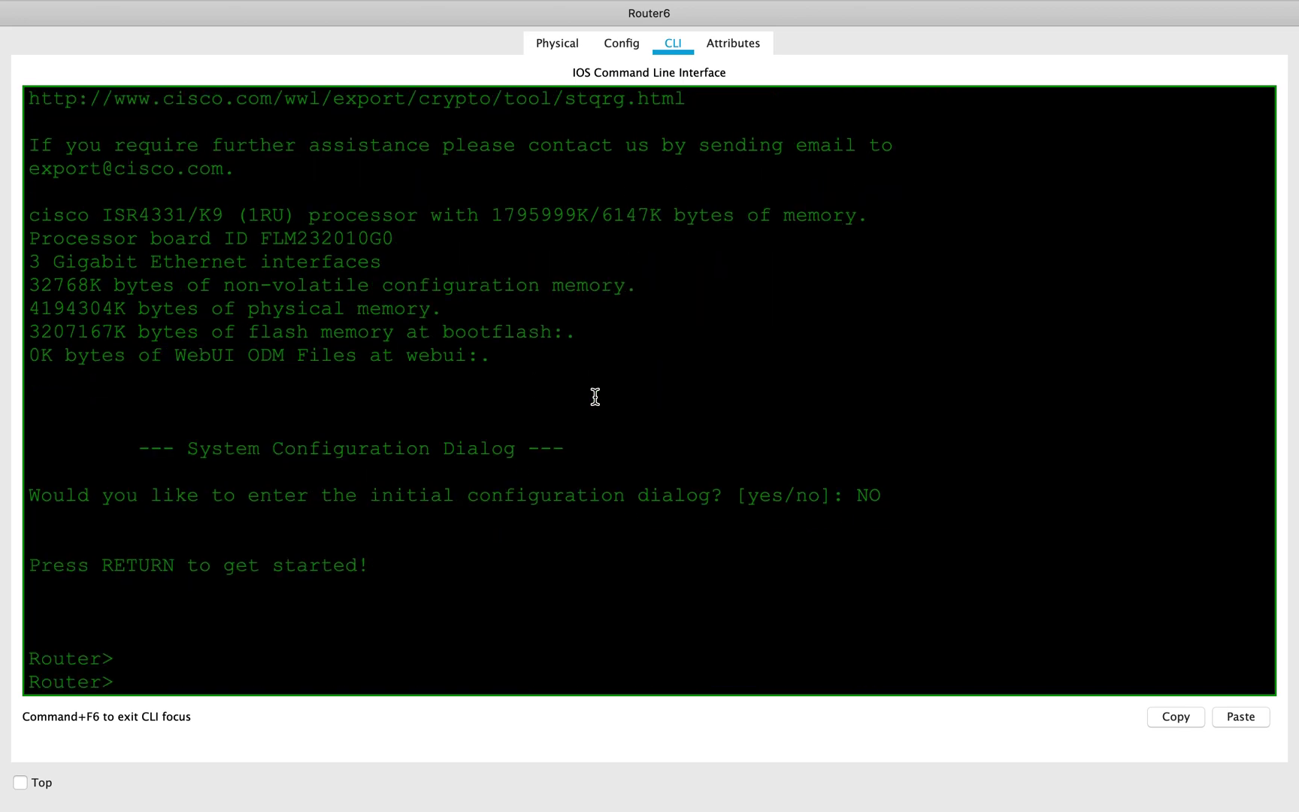
- Enter privileged mode with enable and global configuration mode with configure terminal on the router
type("ena")
key("Tab")
key("Return")
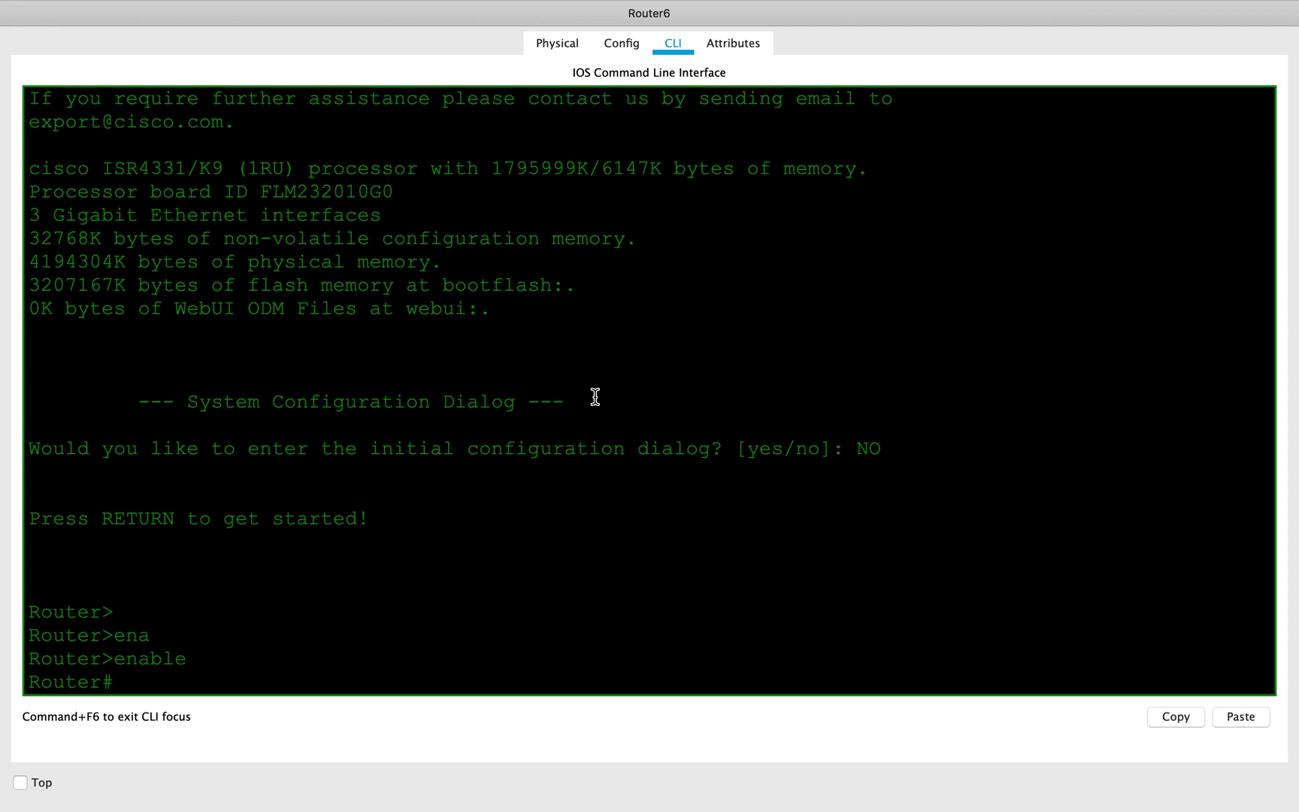
type("conf")
key("Tab")
type("t")
key("Tab")
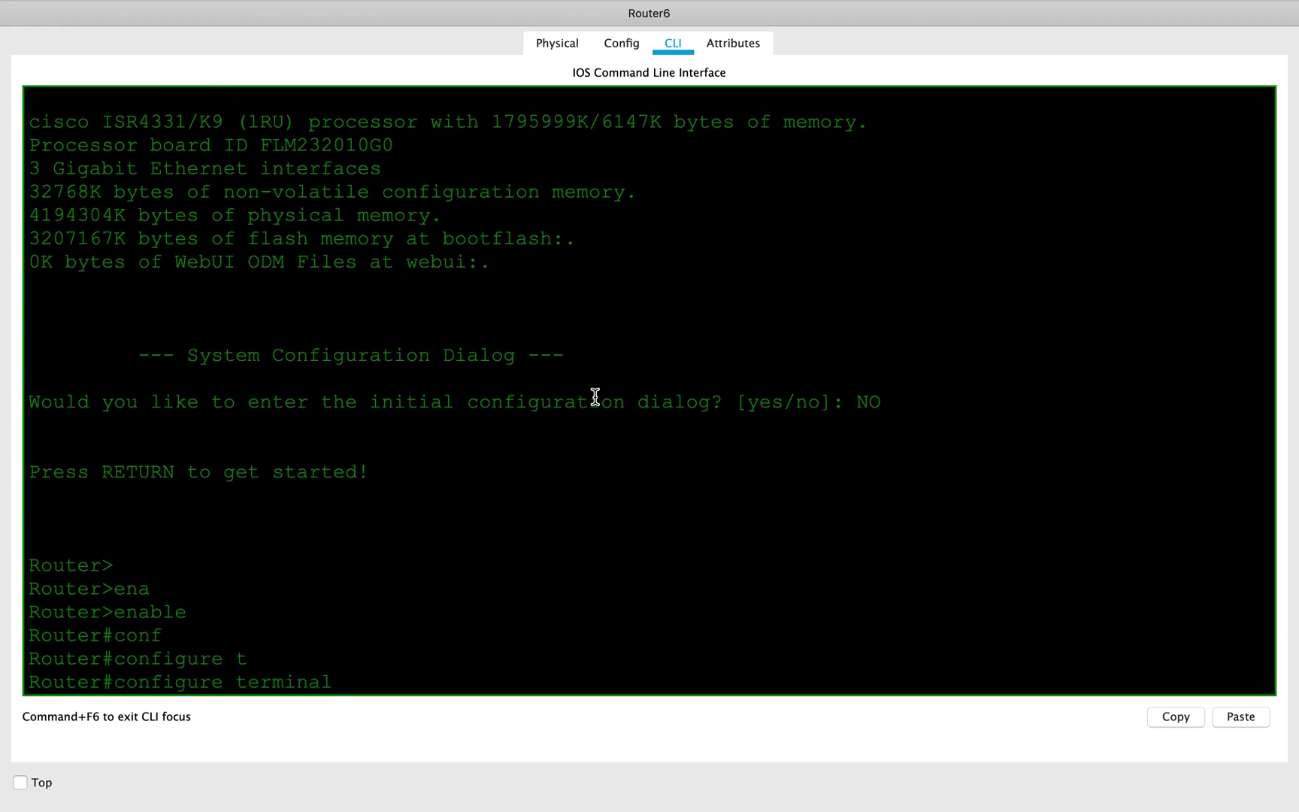
key("Return")
- Enter interface configuration mode for gigabitEthernet 0/0/0
type("int")
key("Tab")
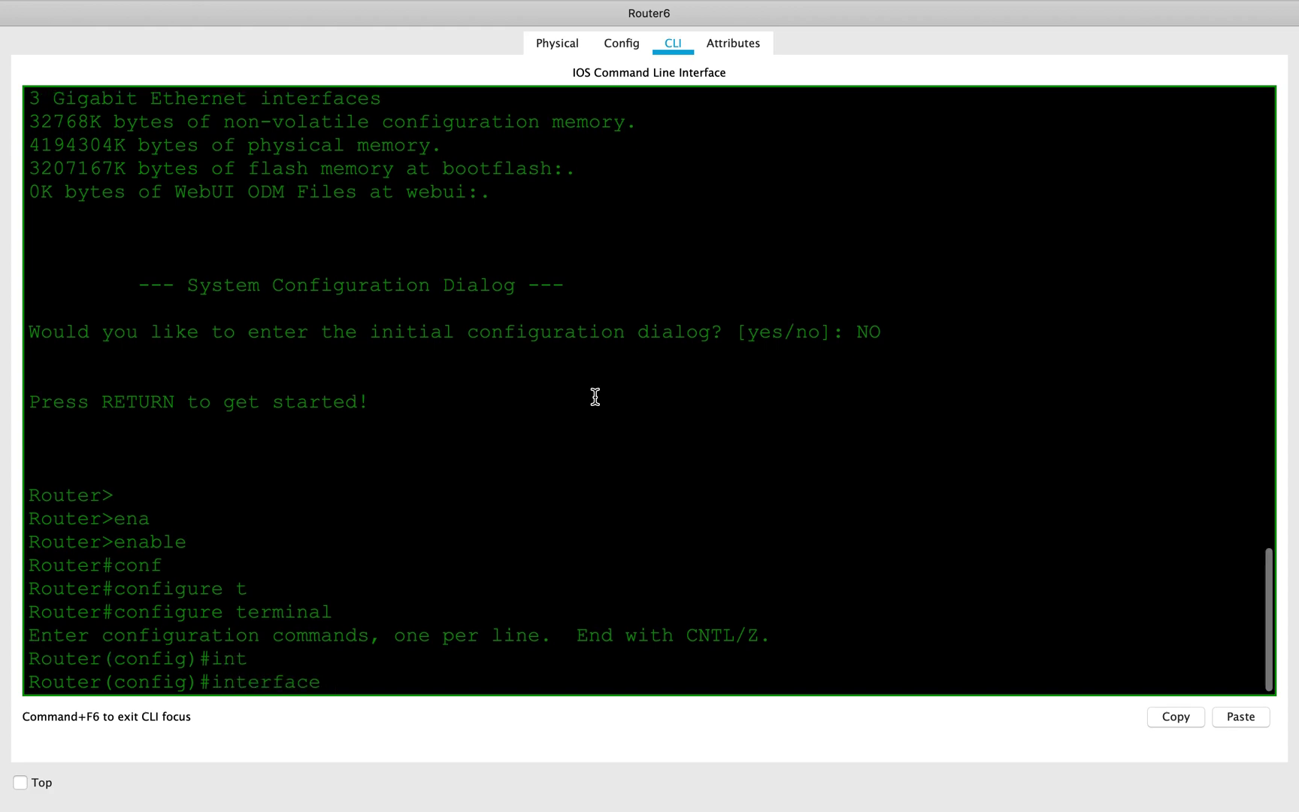
type("gi")
key("Tab")
type("0/0/0")
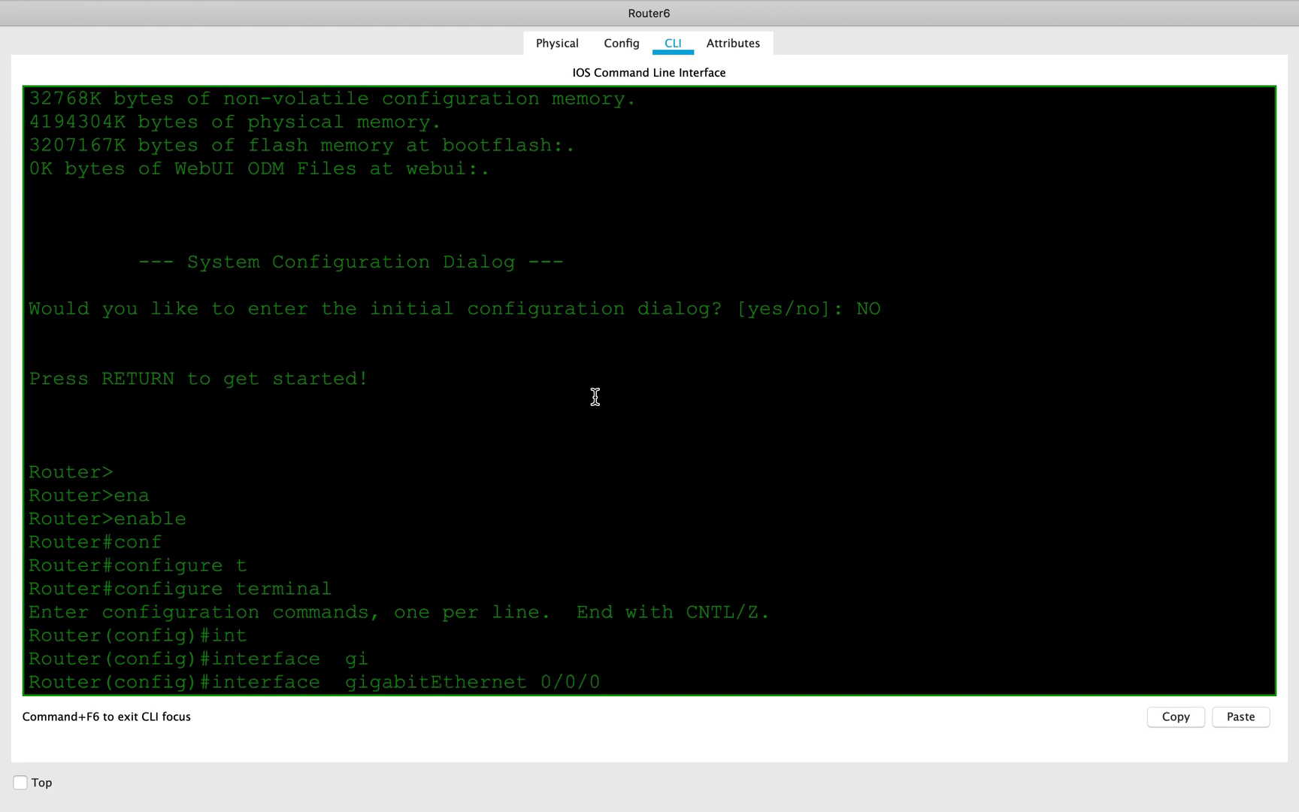
key("Return")
- Assign IP address 192.168.1.1 with subnet mask 255.255.255.0 to the interface
type("ip add")
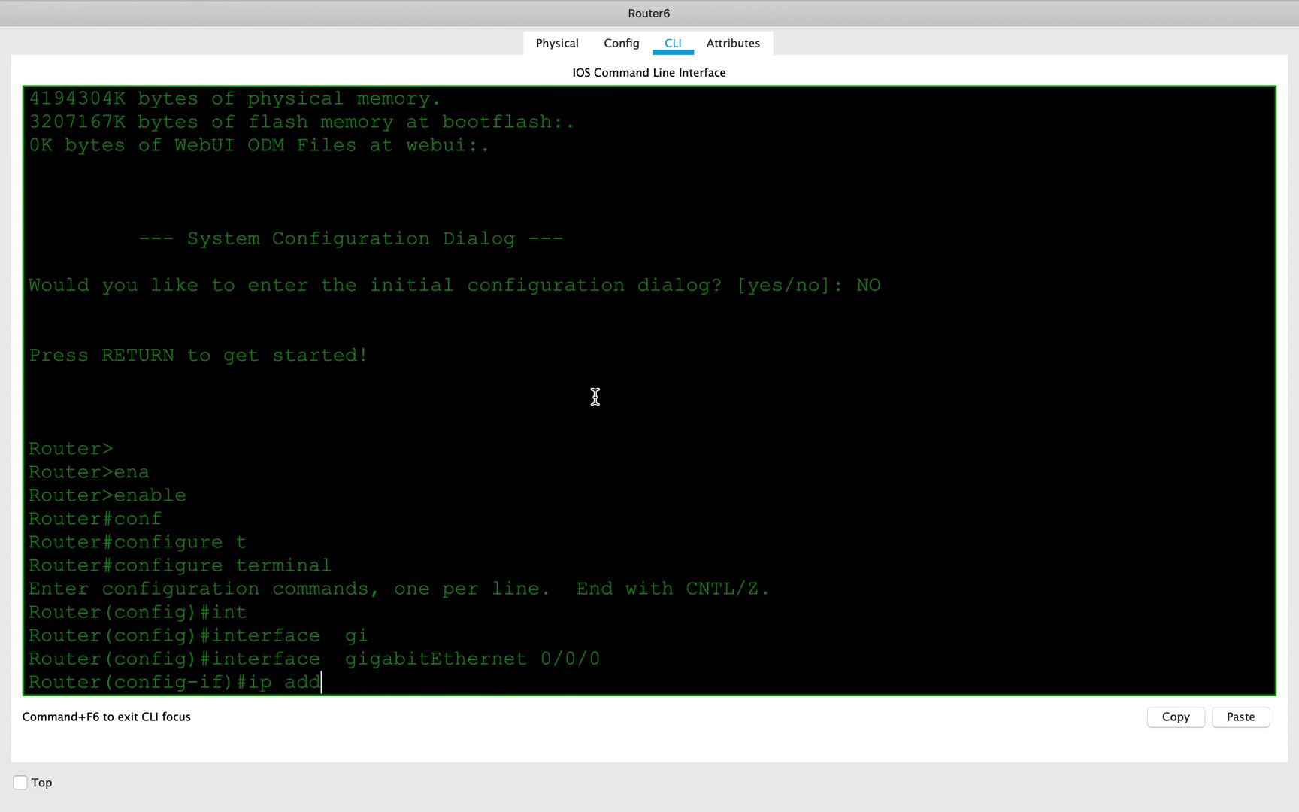
key("Tab")
type("192.1")
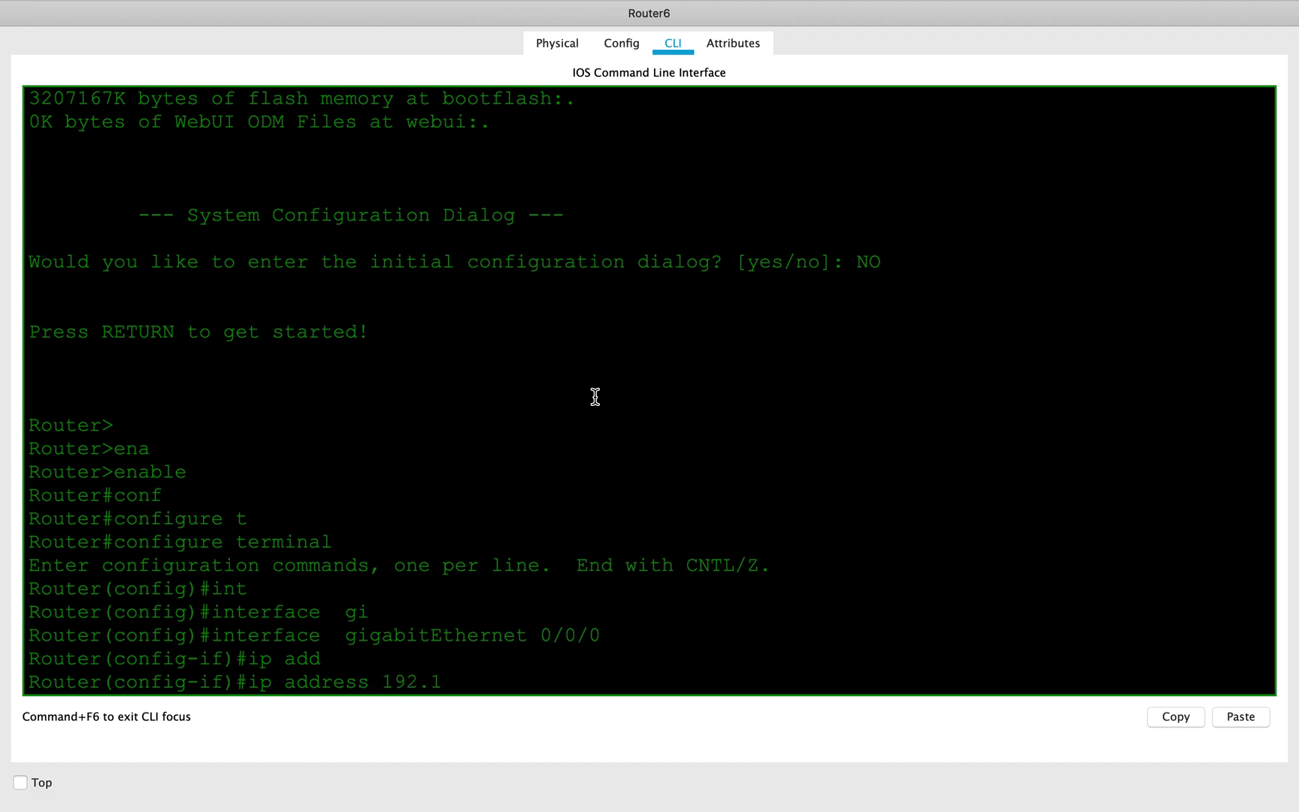
type("68.1.1 255.25525")
key("BackSpace")
type(".255.0")
key("Return")
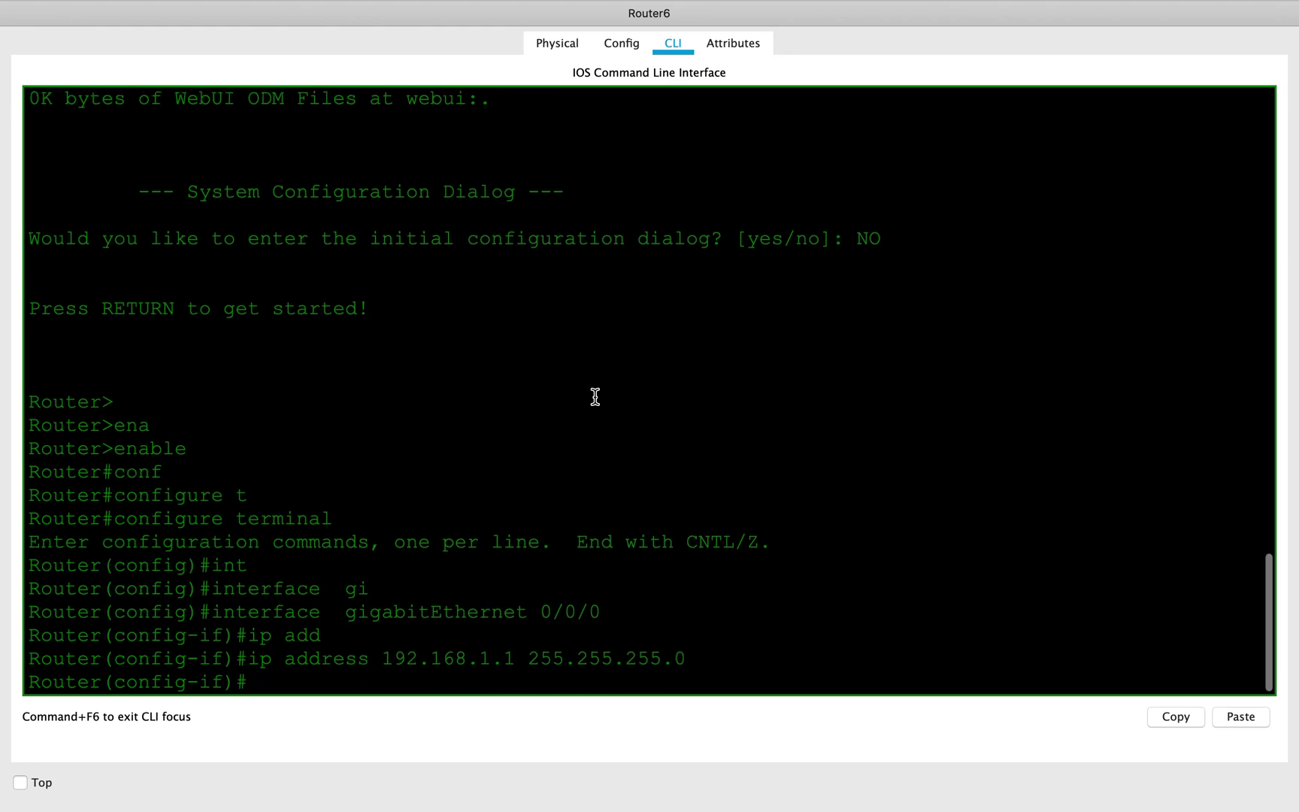
- Enable the interface with no shutdown and return to the privileged mode prompt
type("no sh")
key("Tab")
key("Return")
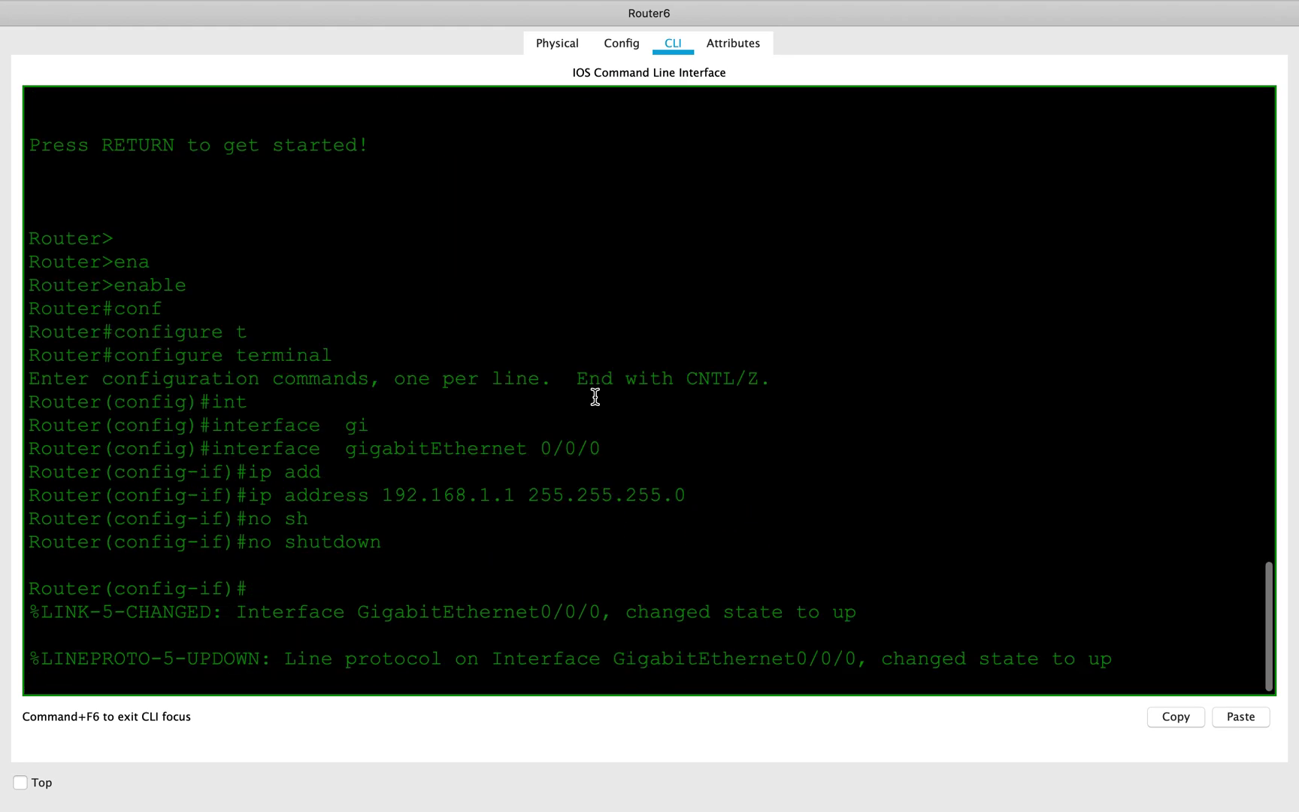
left_click_drag(1116, 660, 31, 666)
key("Return")
key("Return")
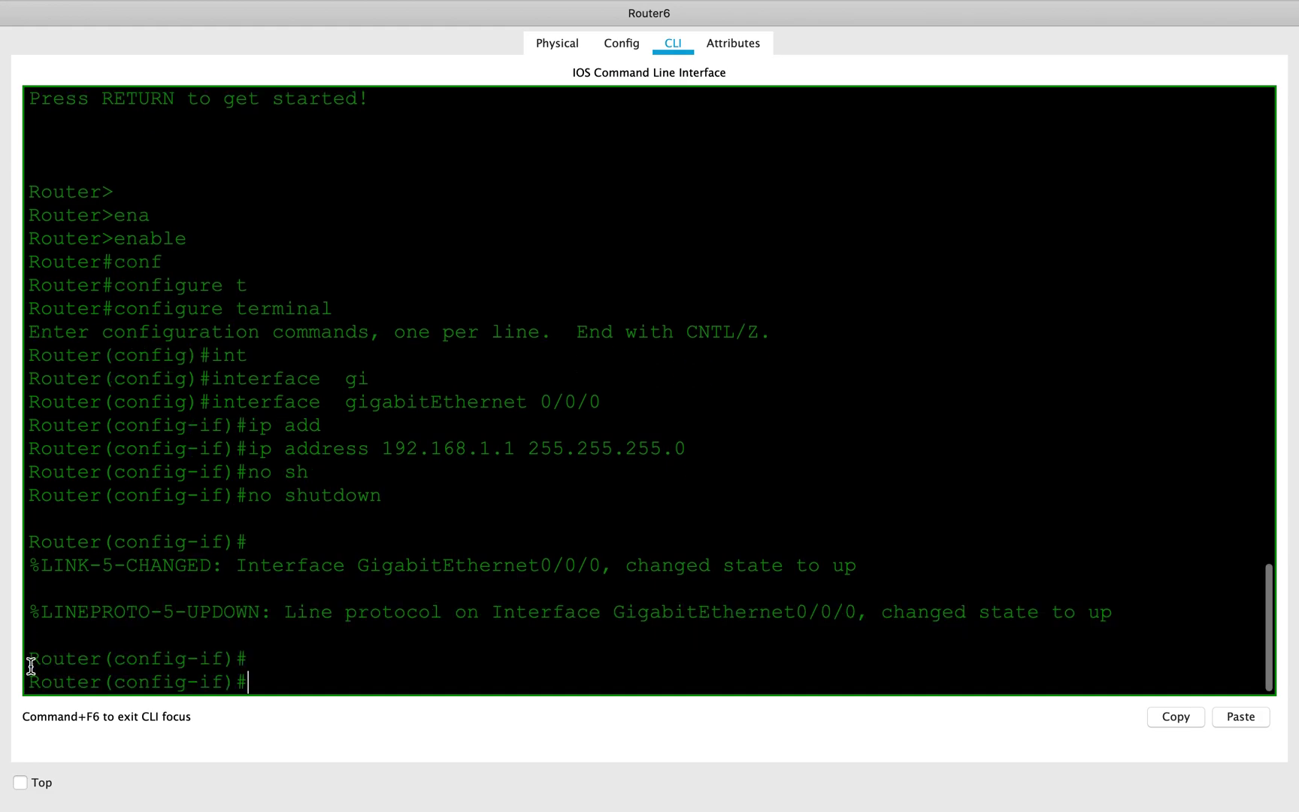
key("ctrl+z")
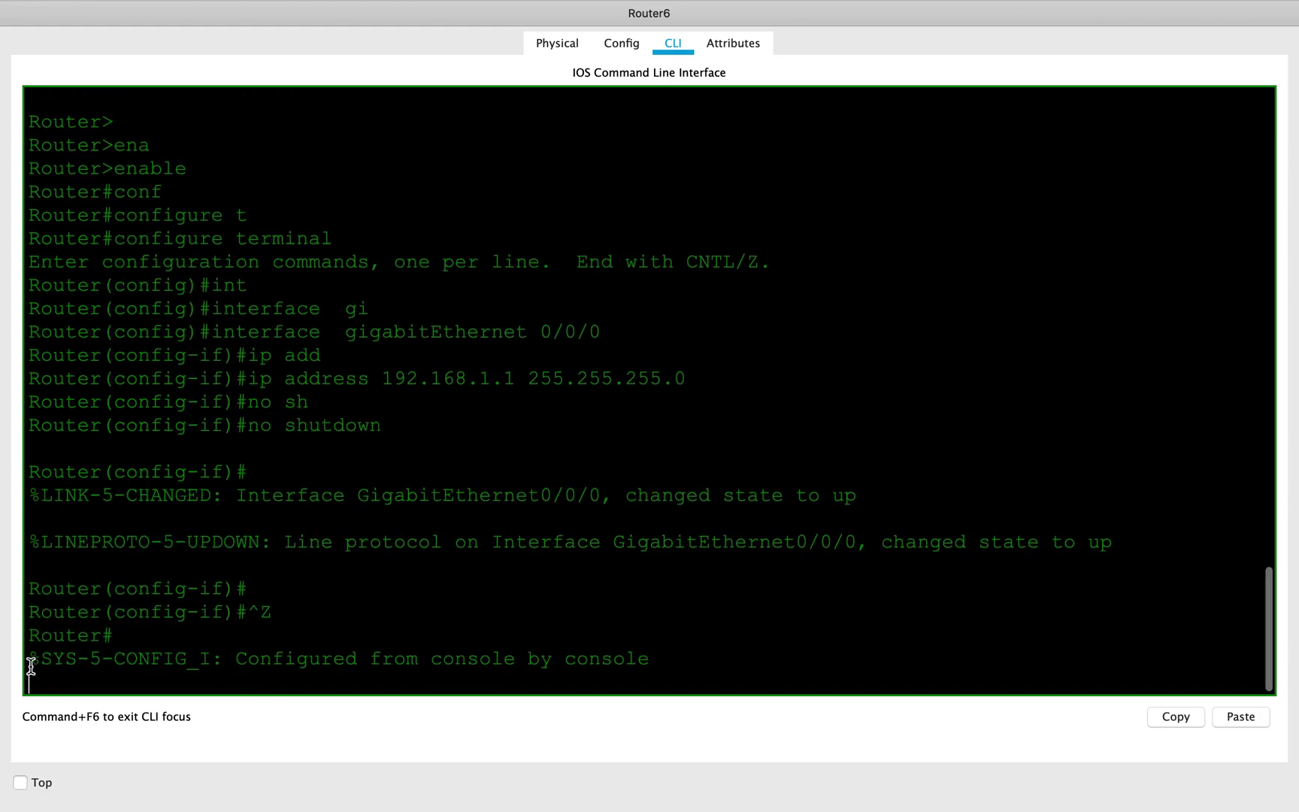
key("Return")
key("Return")
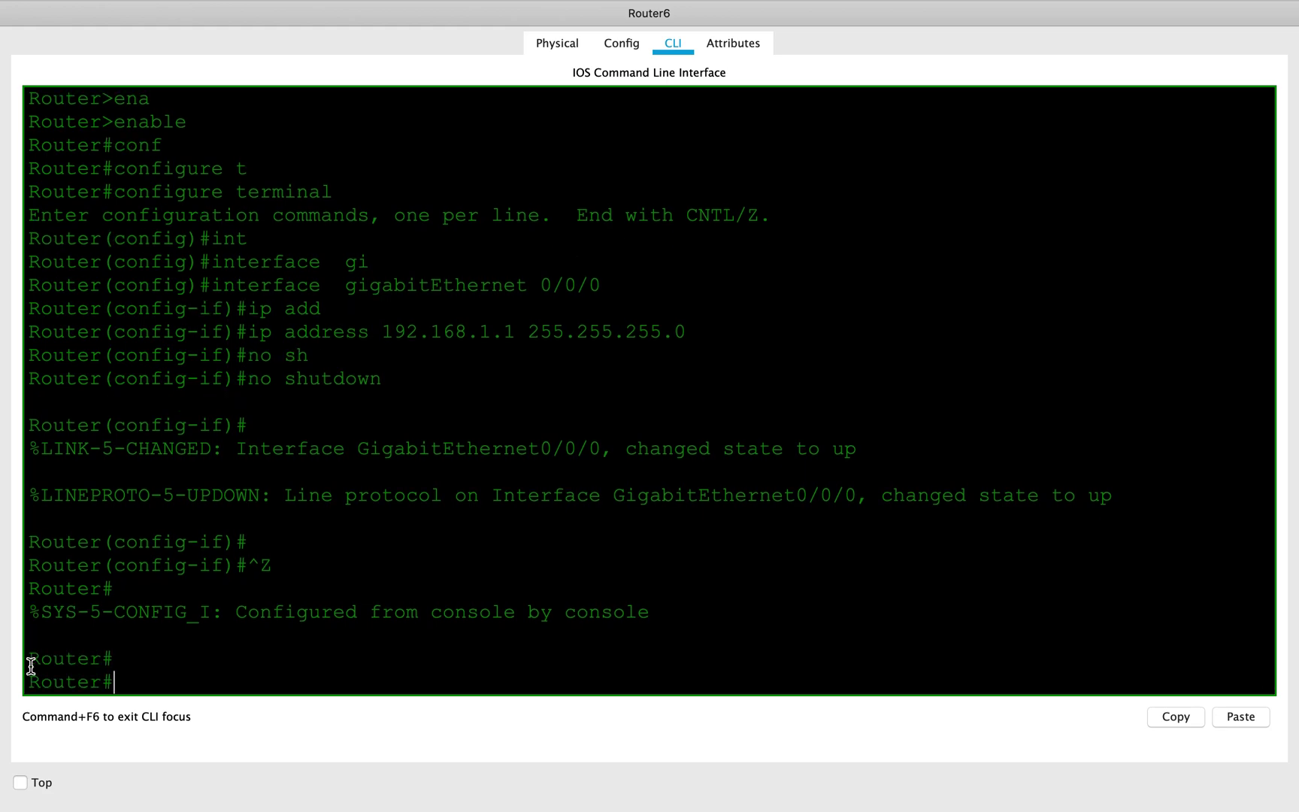
- Run show ip interface brief and review the address and status of each router interface
type("sho")
key("Tab")
type("ip int")
key("Tab")
type("br")
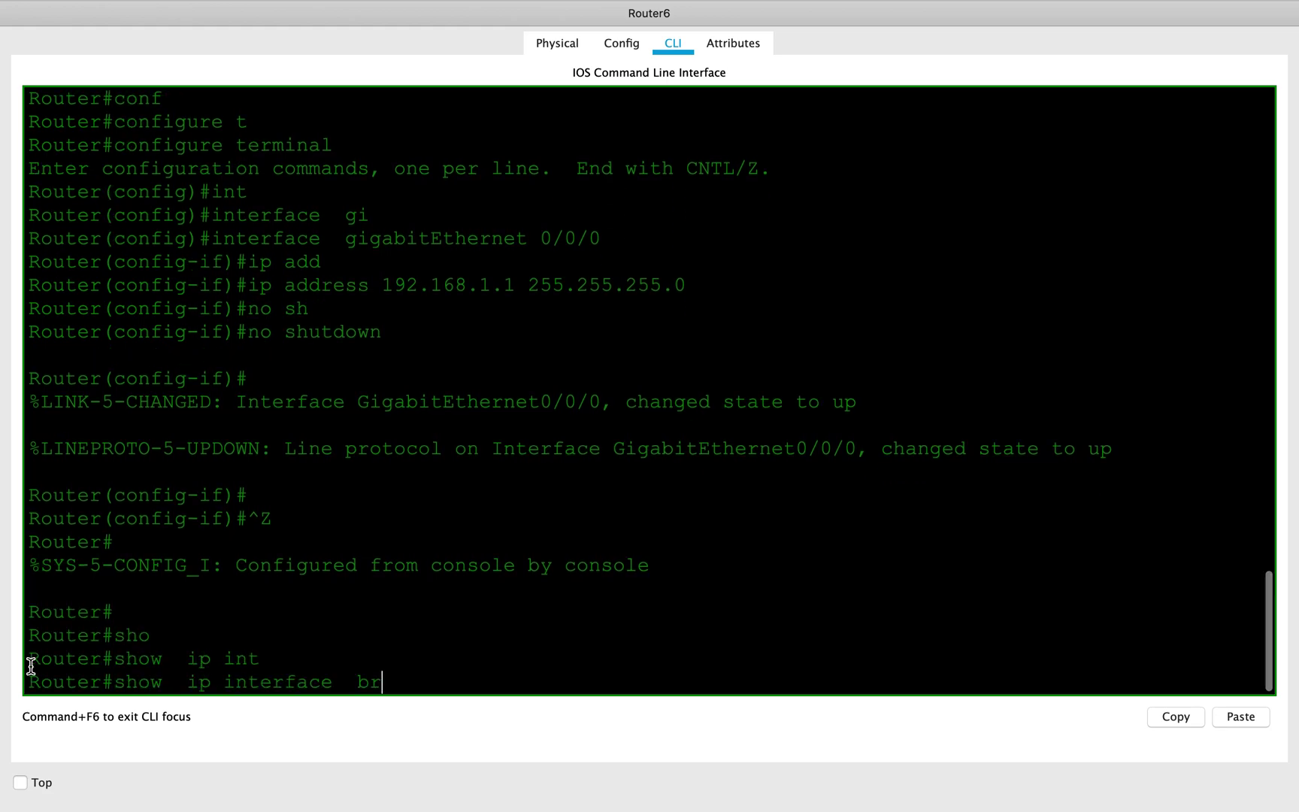
key("Tab")
key("Return")
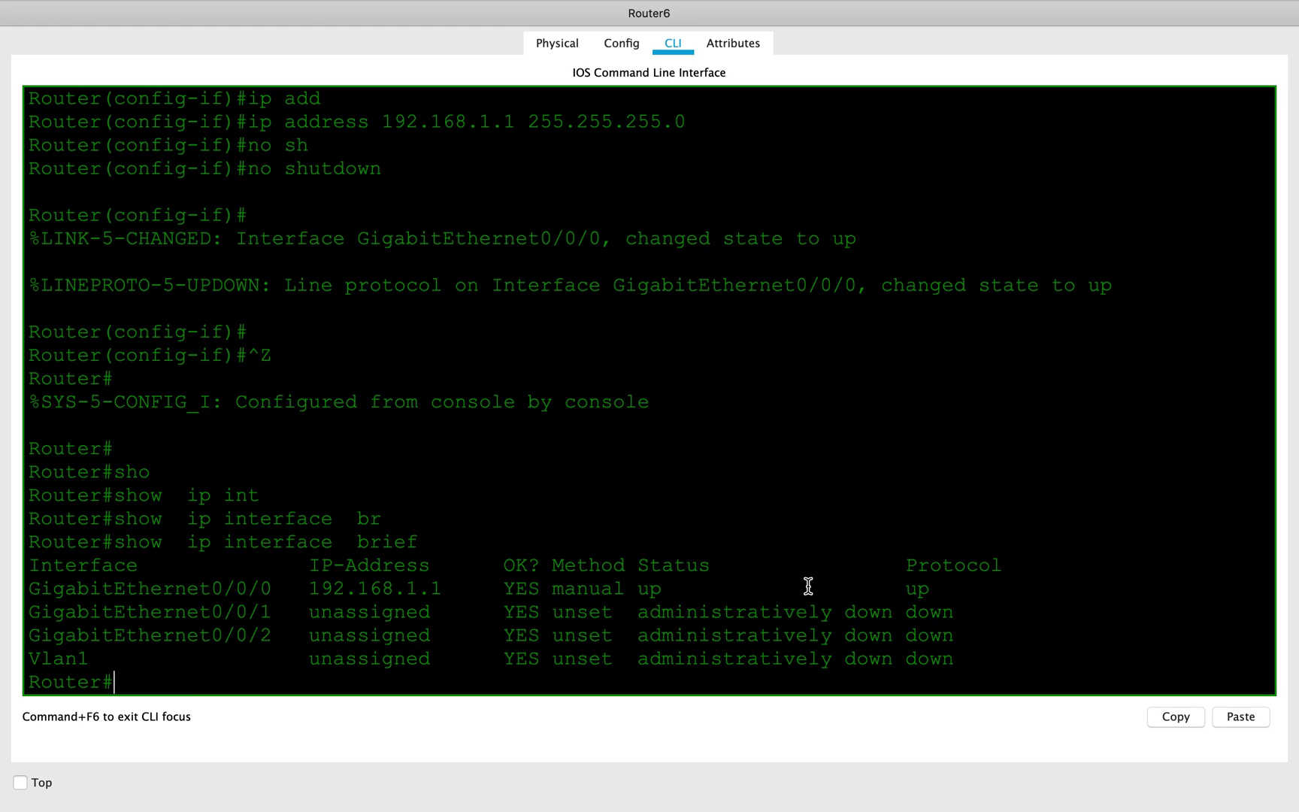
left_click_drag(937, 589, 2, 589)
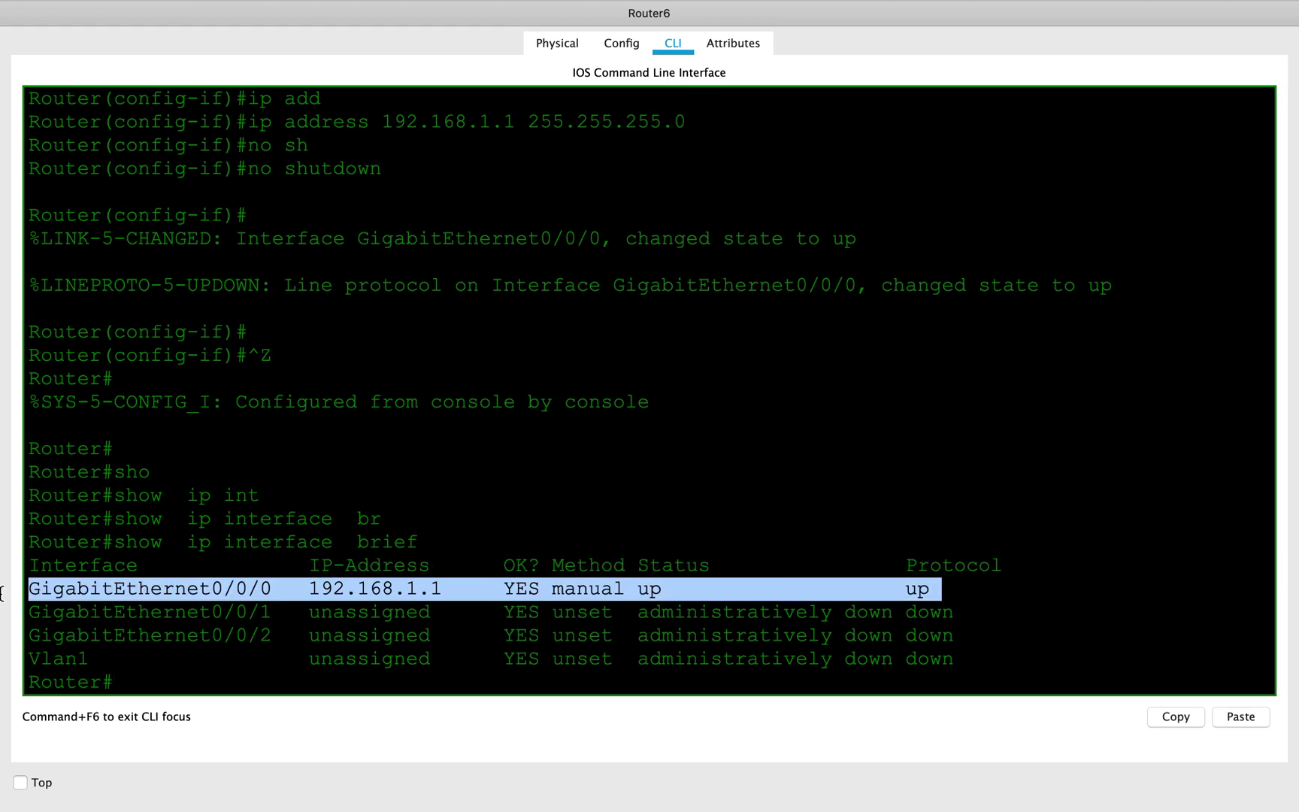
left_click(656, 589)
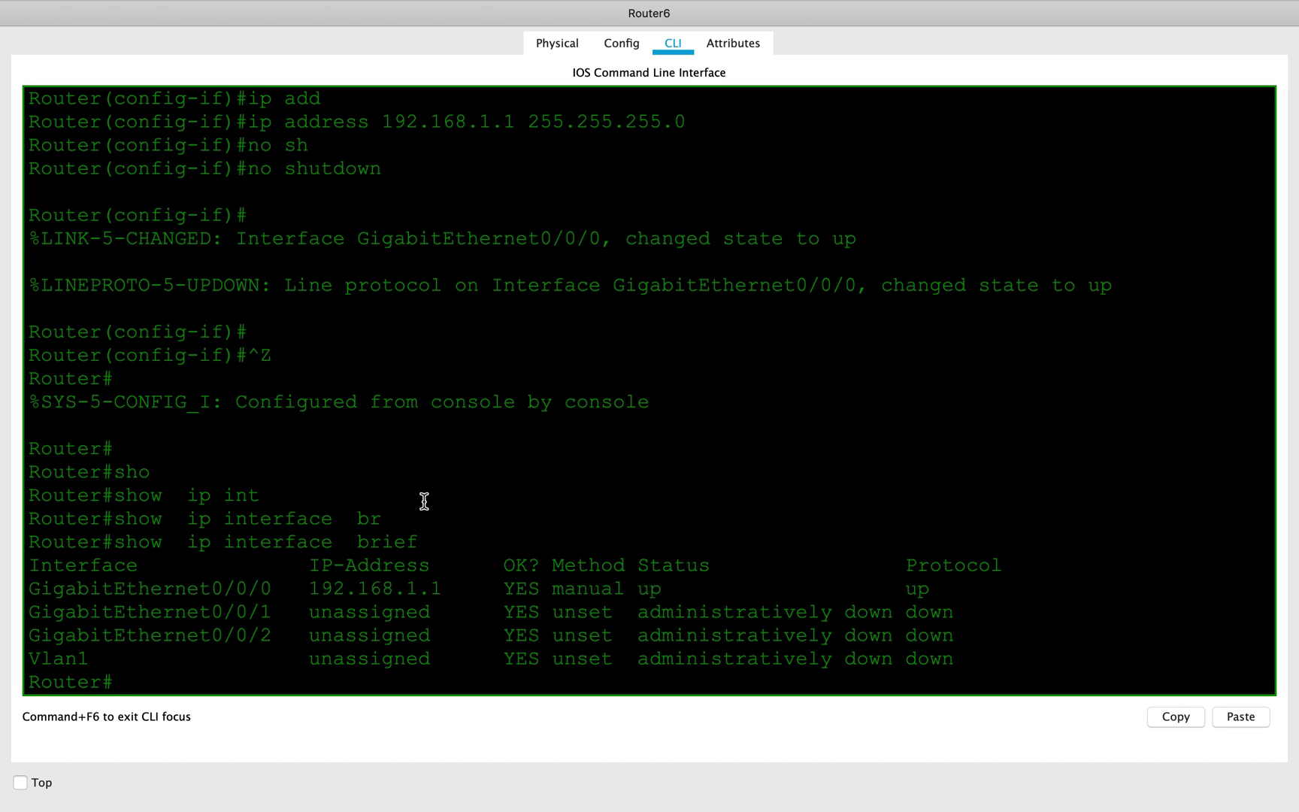
left_click_drag(30, 612, 940, 682)
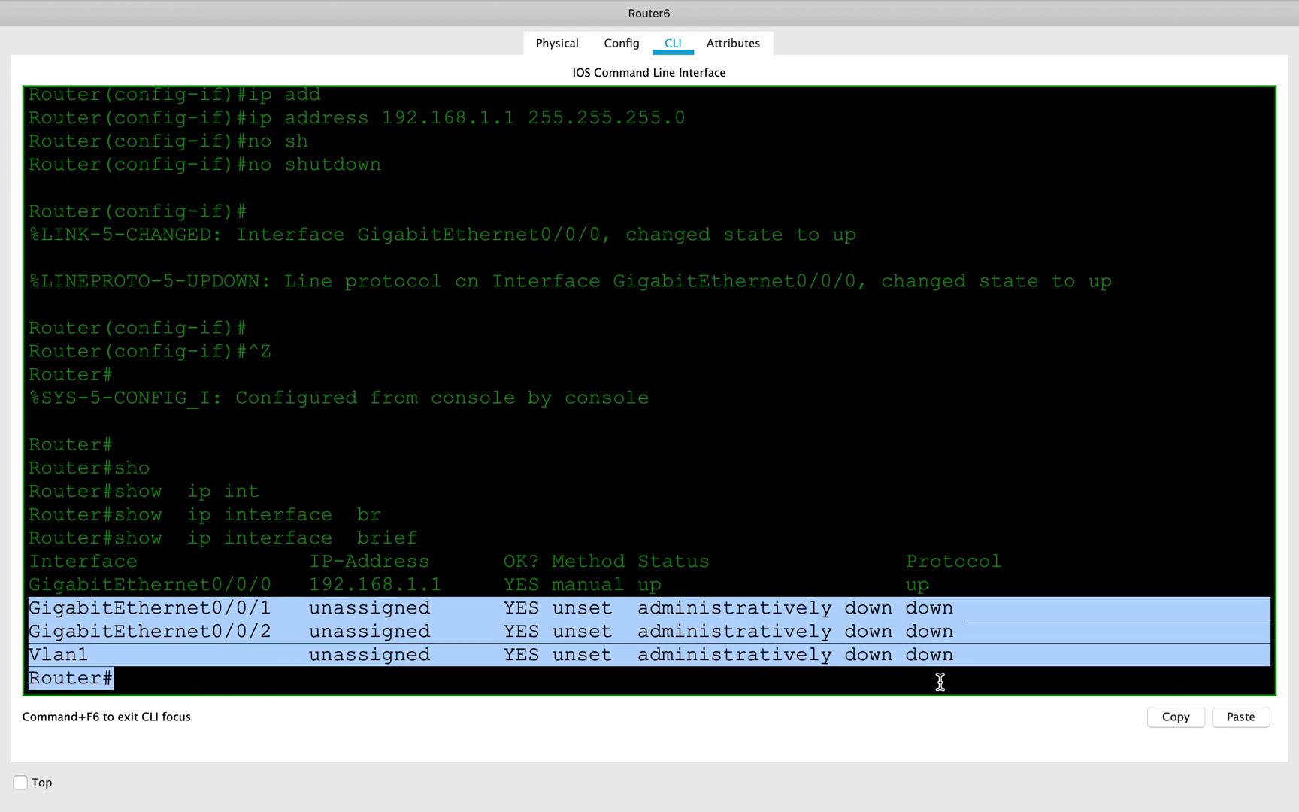
left_click(625, 479)
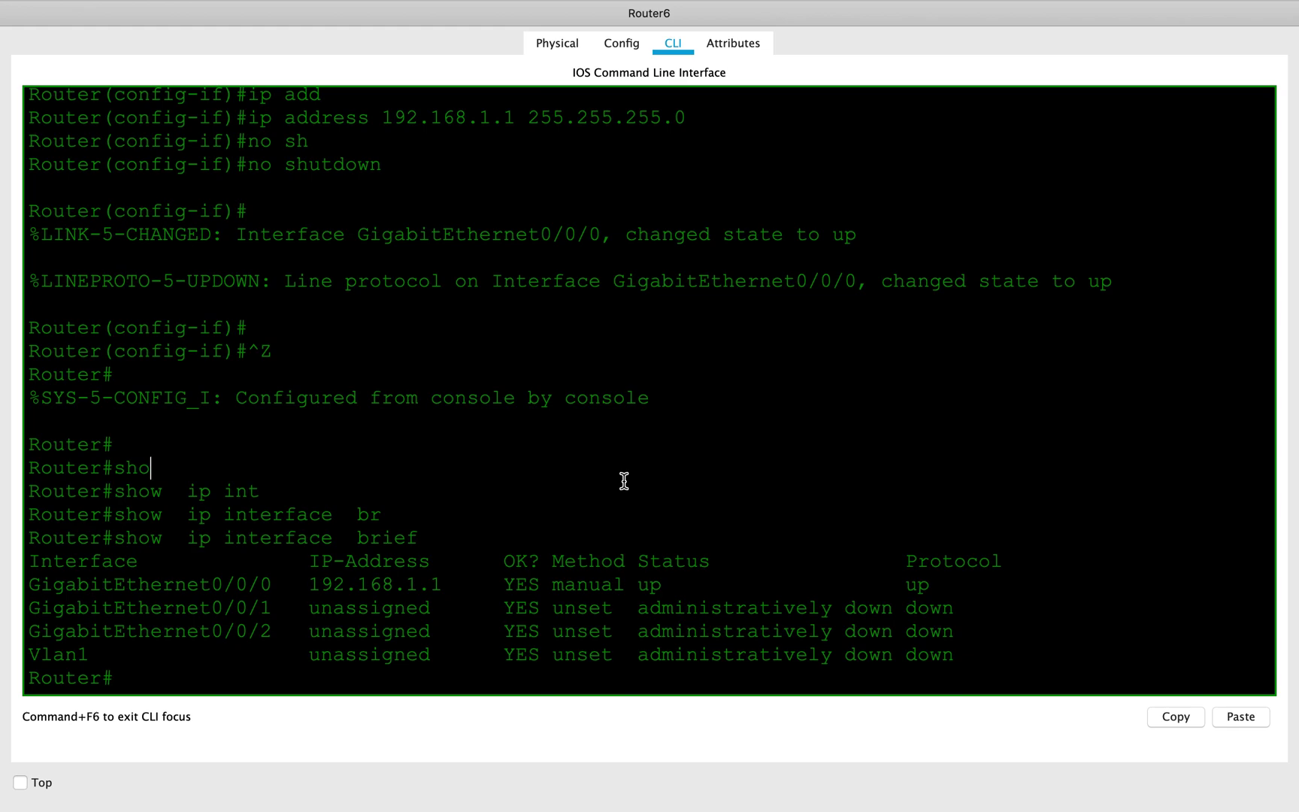
- Set the TFTP server's static IP address to 192.168.1.10, subnet mask to 255.255.255.0 and default gateway to 192.168.1.1
key("ctrl+Left")
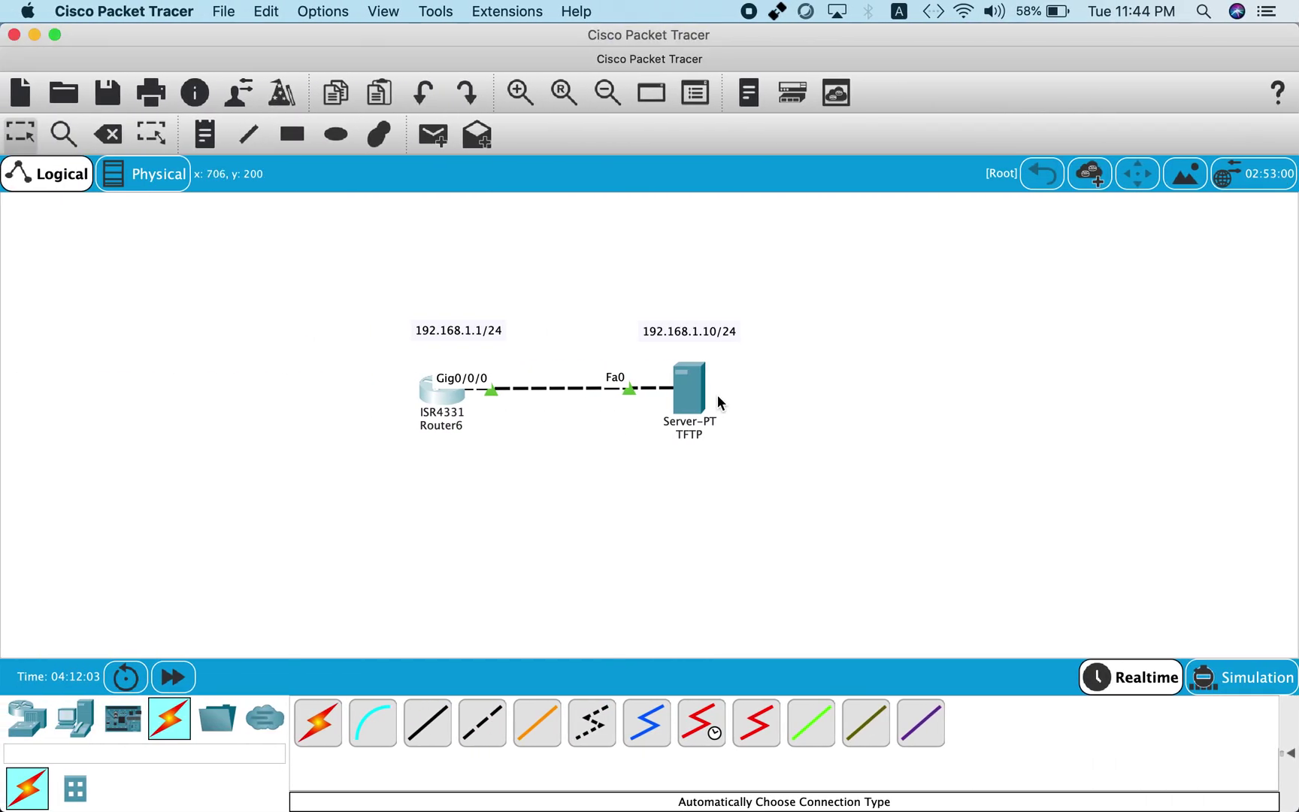
left_click(695, 380)
left_click(660, 189)
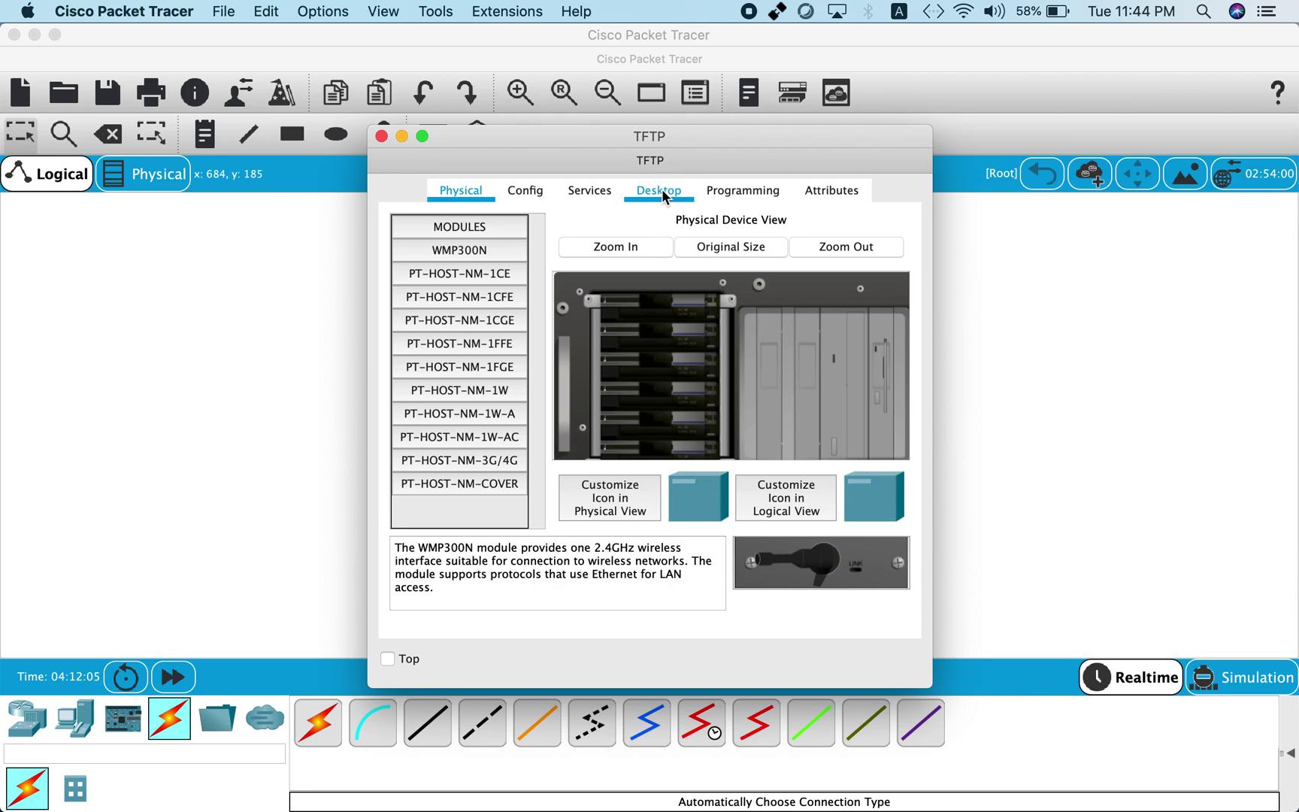
left_click(463, 274)
left_click(567, 318)
type("192.168.1.10")
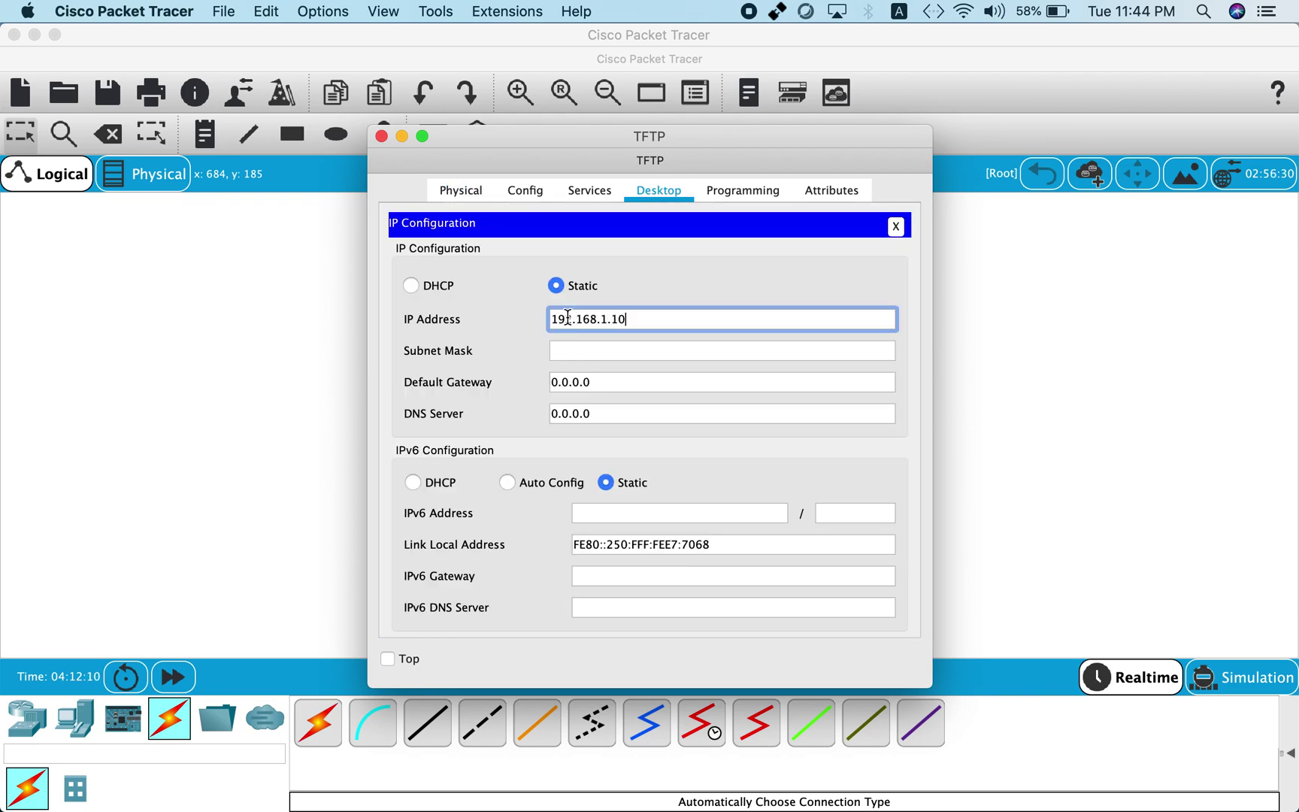
key("Tab")
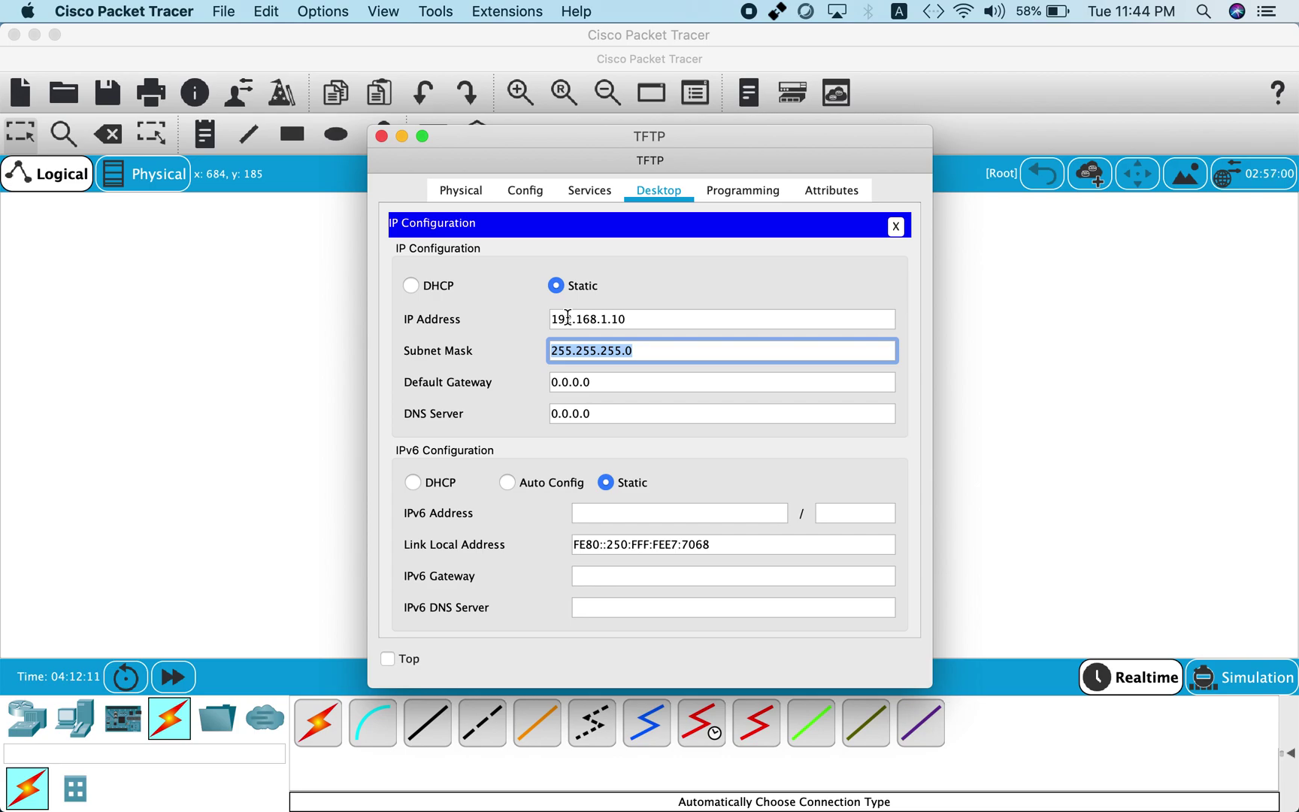
left_click_drag(617, 385, 409, 385)
type("192.168.1.1")
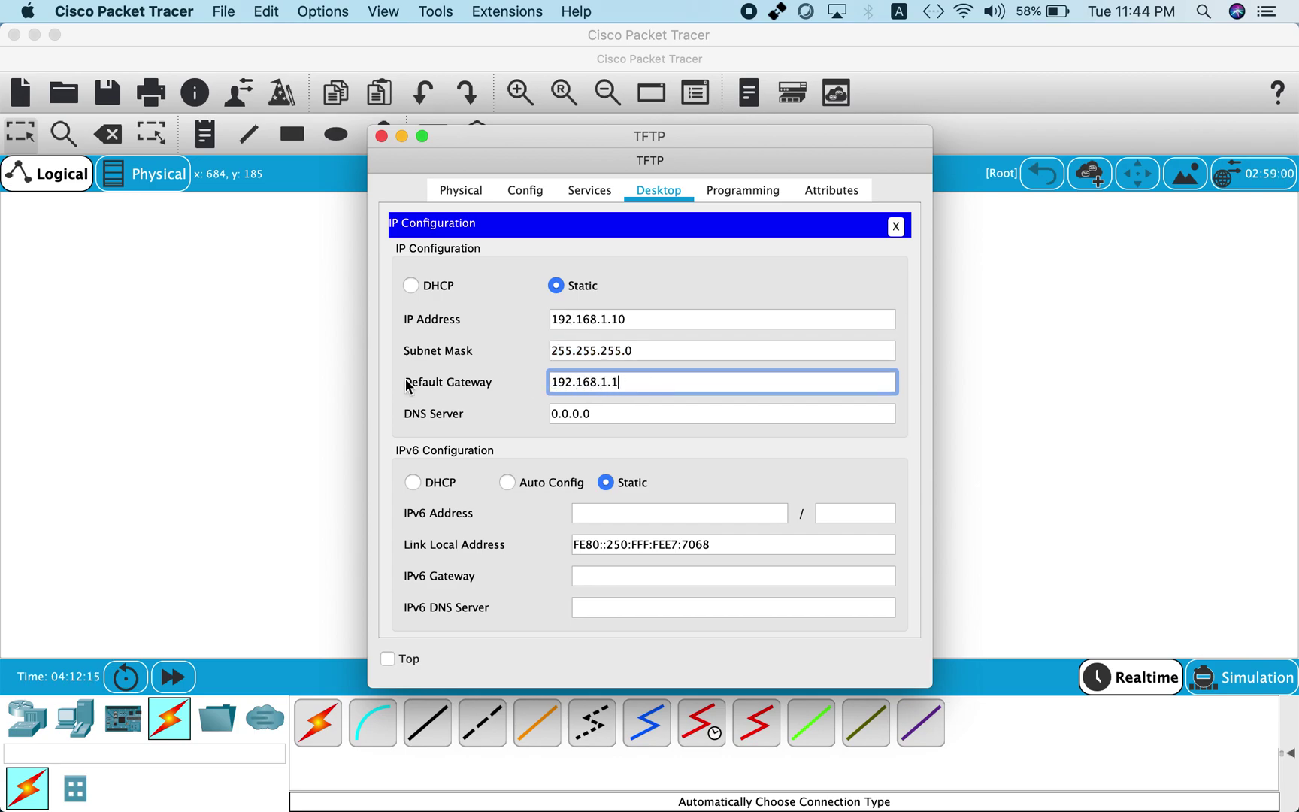
- Ping the TFTP server at 192.168.1.10 from the router's command line
left_click(381, 137)
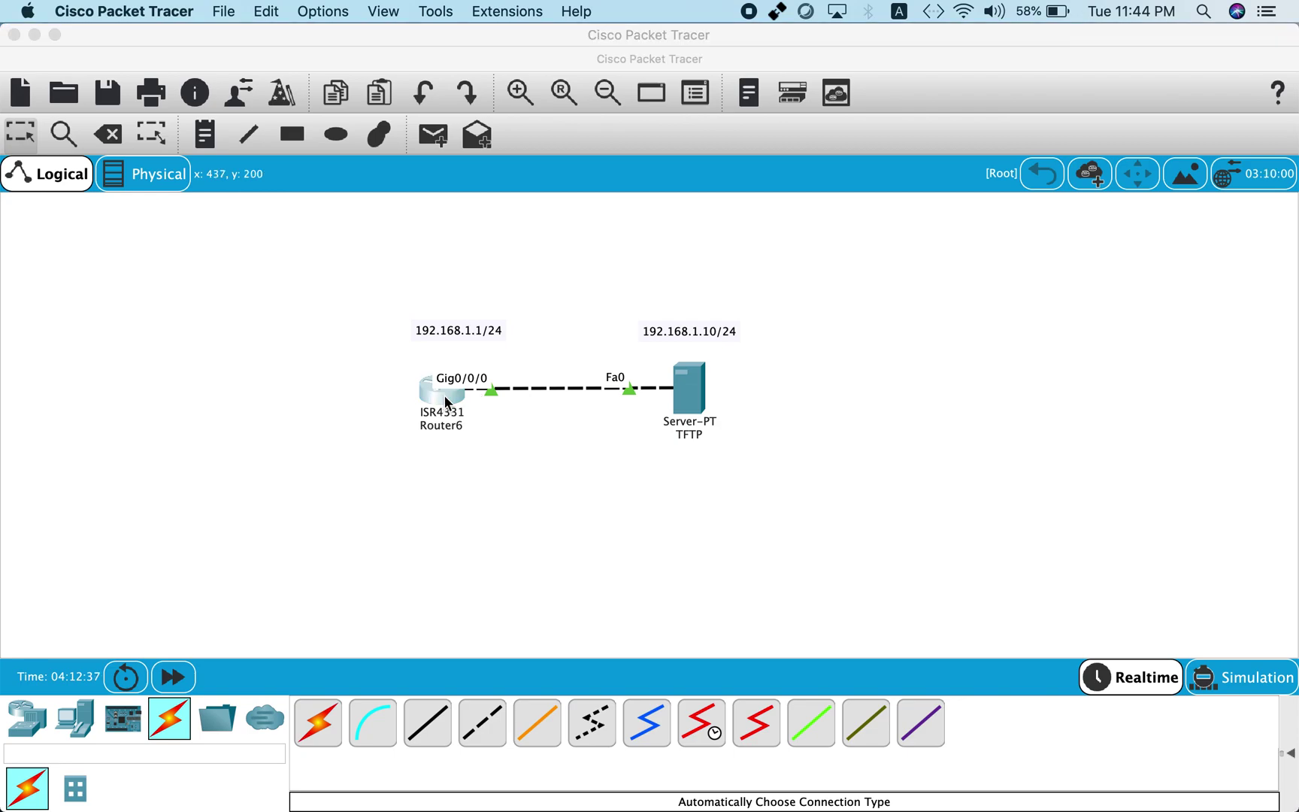
left_click(444, 396)
left_click(422, 136)
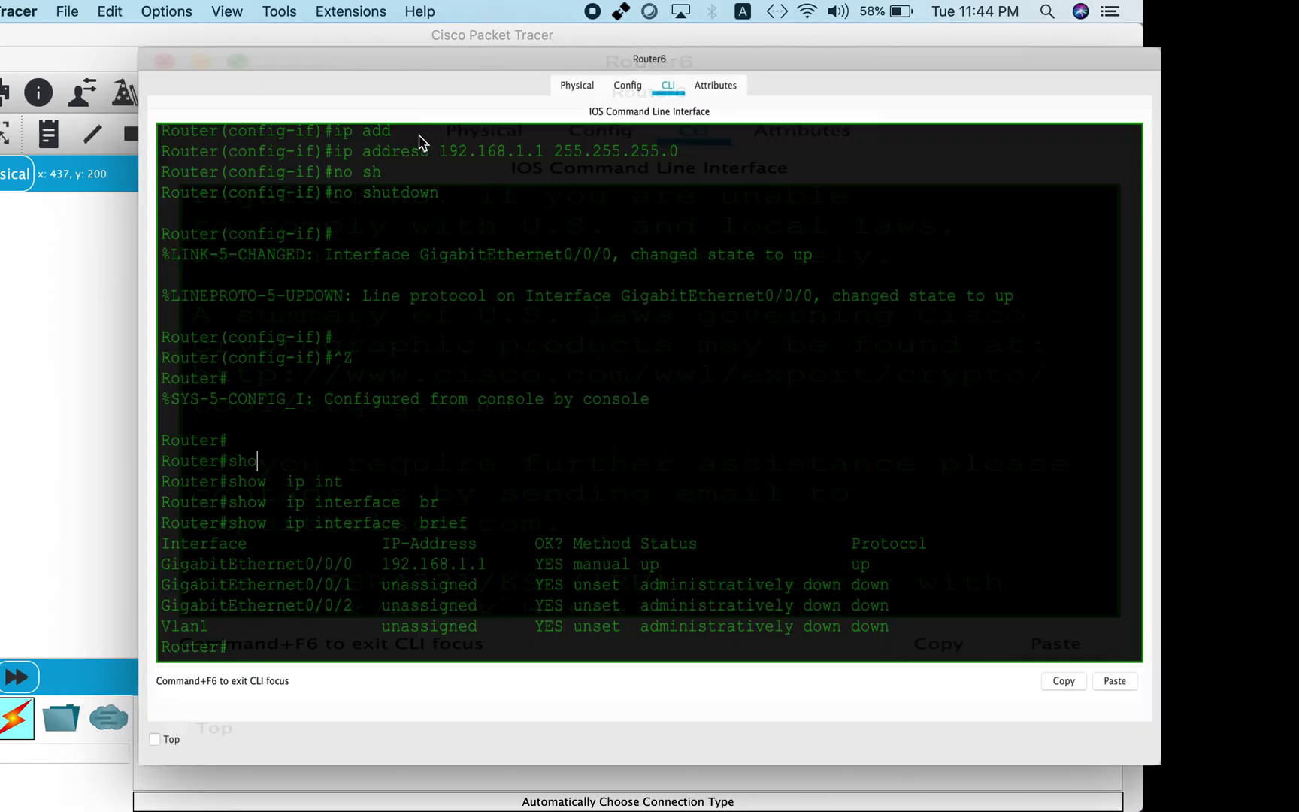
key("Return")
key("Return")
key("Return")
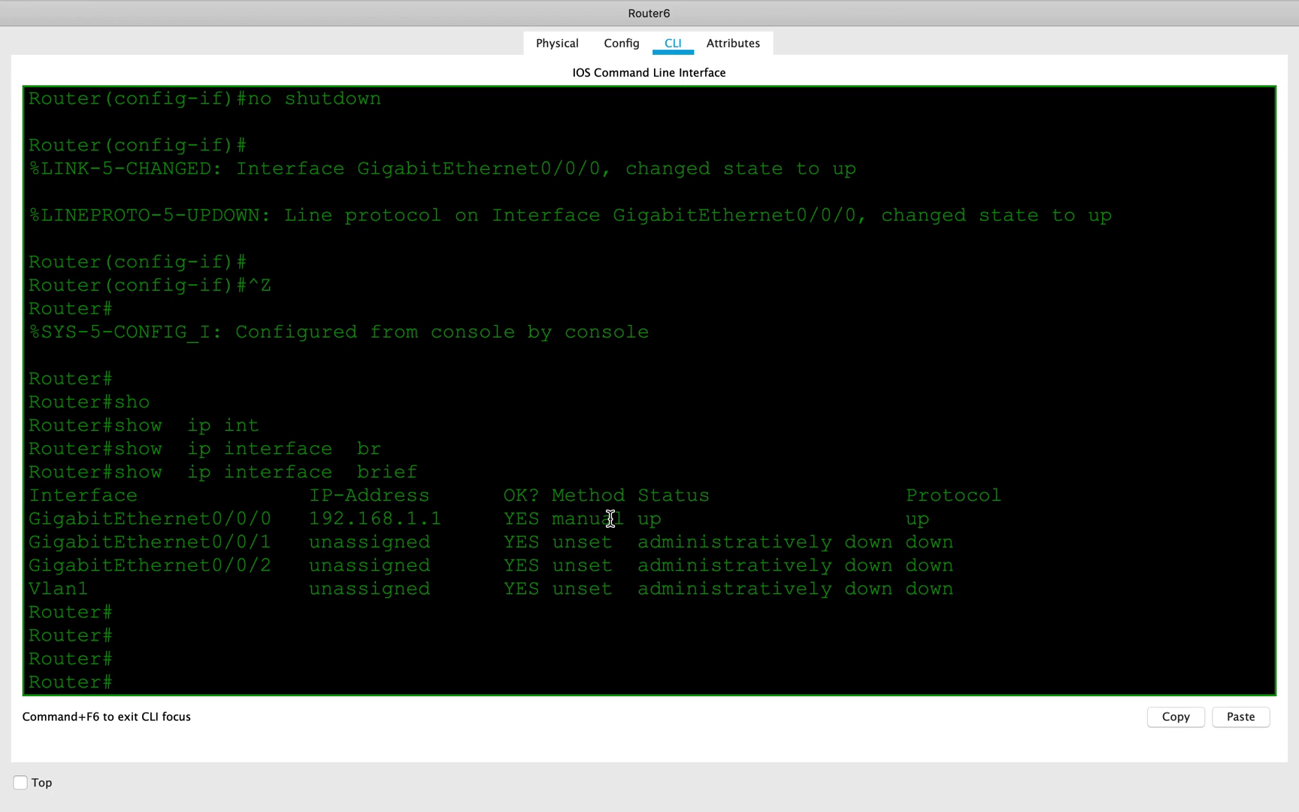
type("ping")
key("Tab")
type("192")
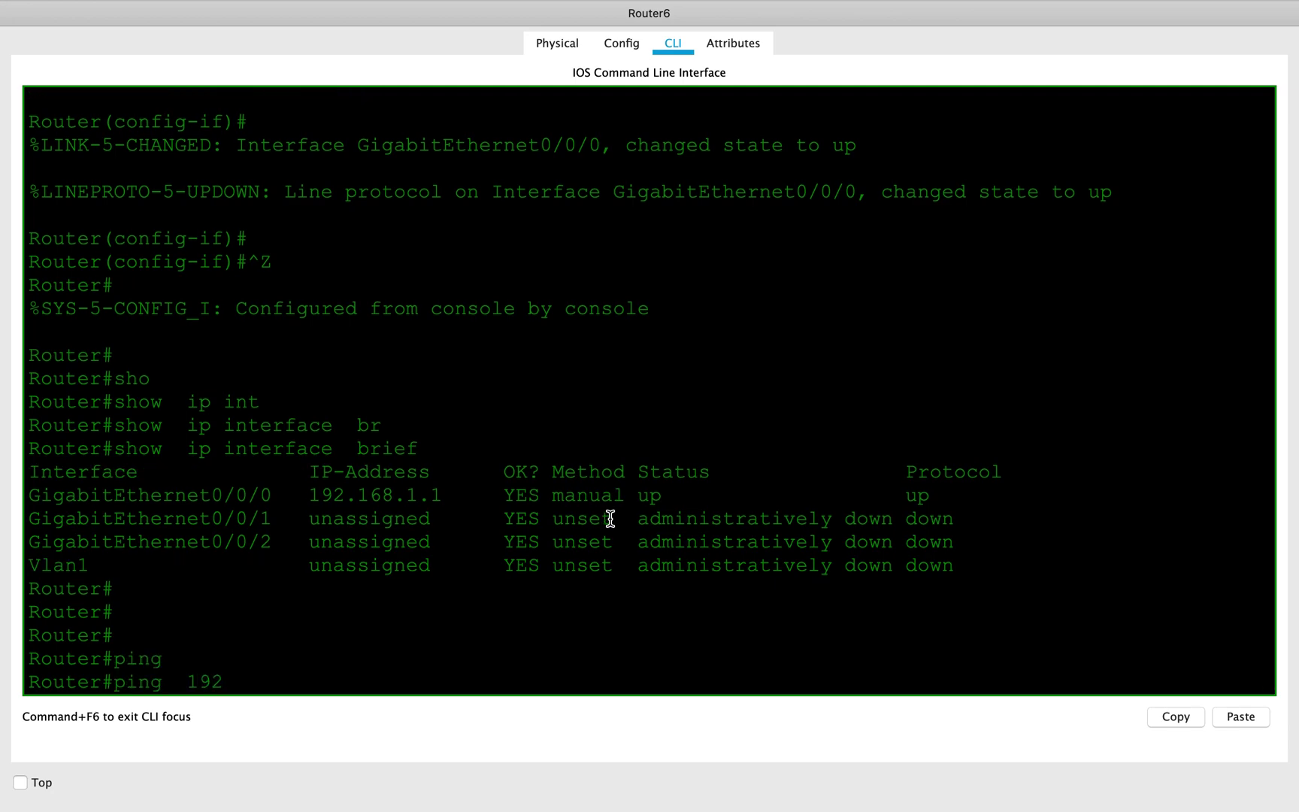
type(".168.1.10")
key("Return")
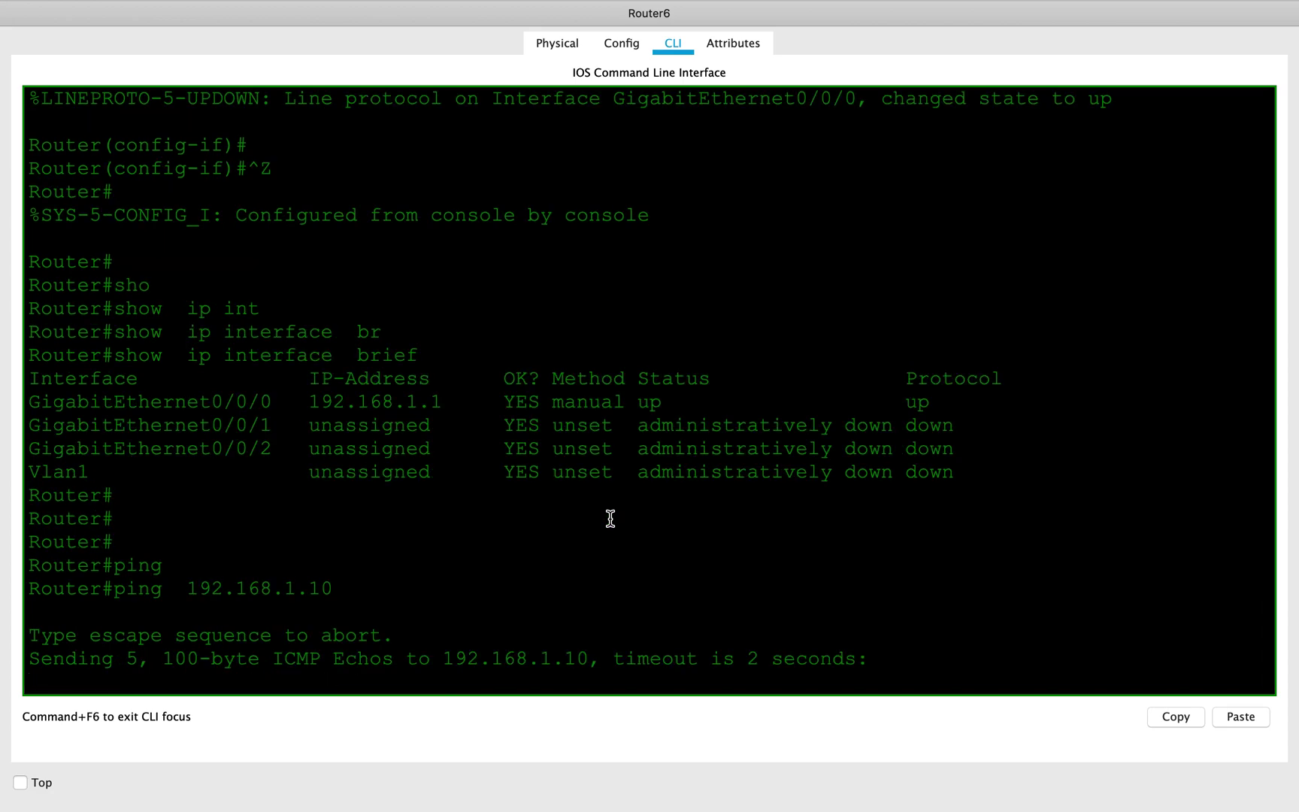
- Repeat the ping to 192.168.1.10 from the router and close the router's window
key("Up")
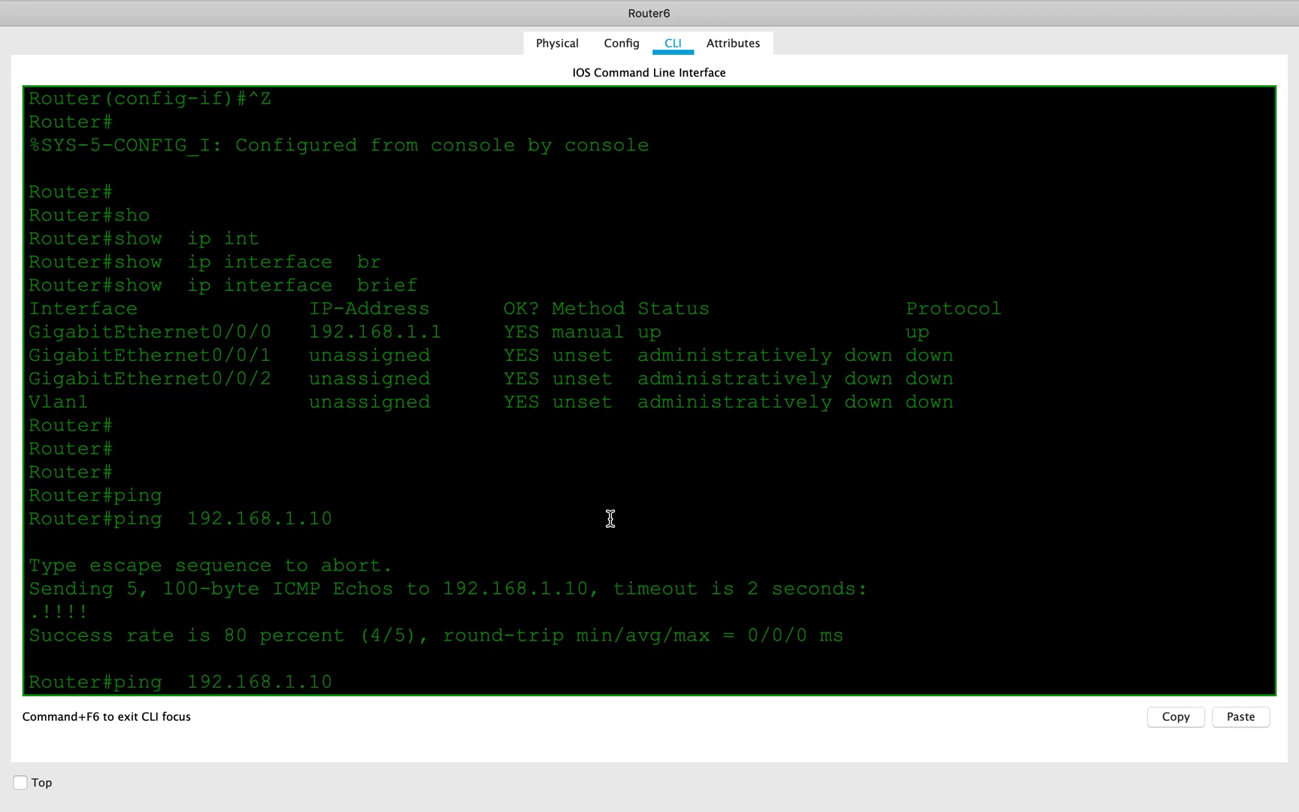
key("Return")
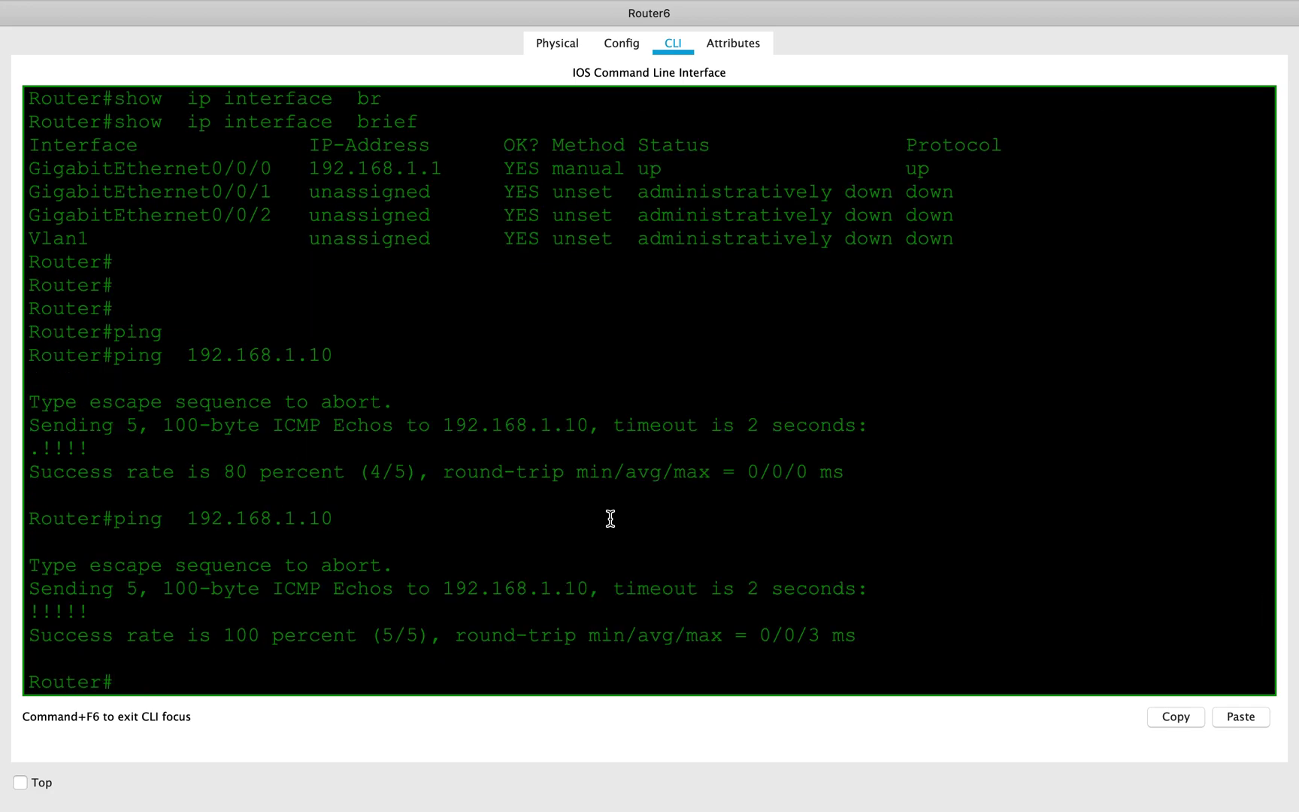
mouse_move(329, 6)
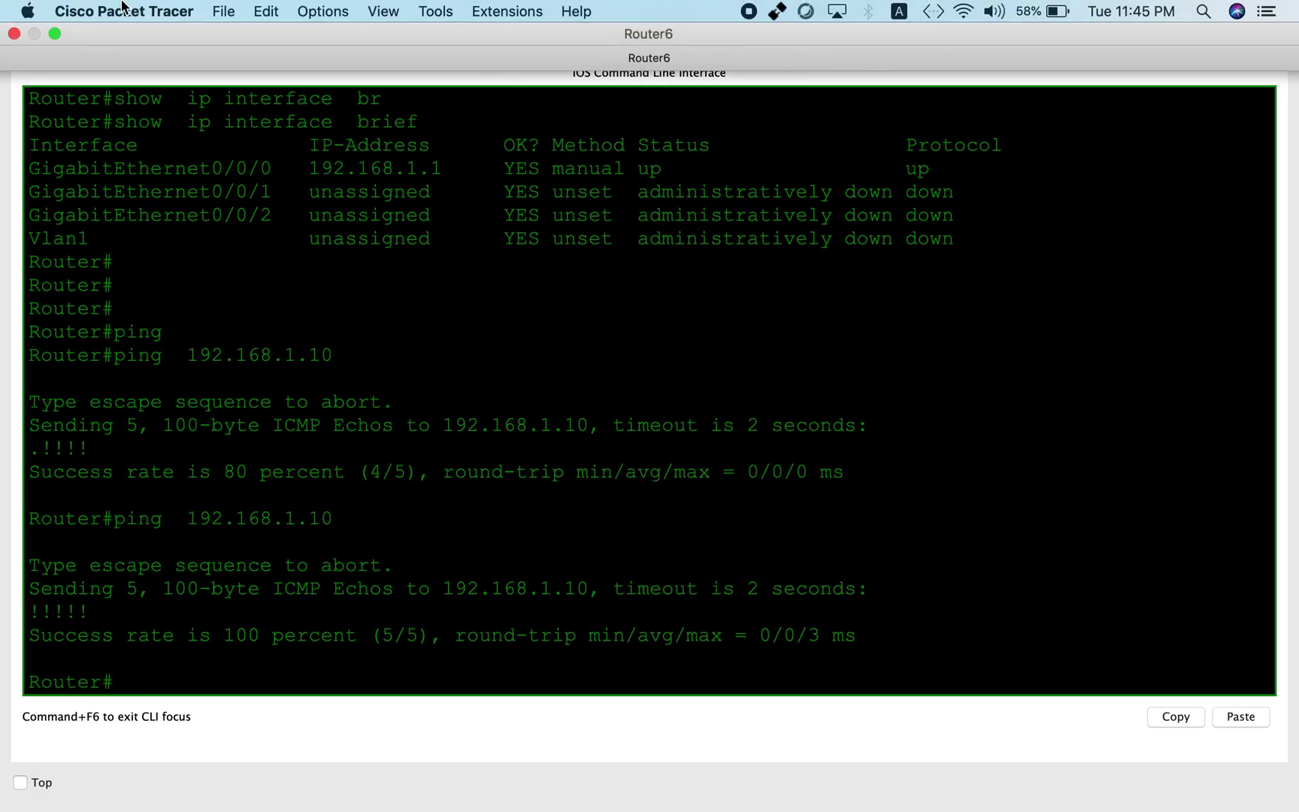
left_click(14, 34)
- Ping the router at 192.168.1.1 from the TFTP server's Command Prompt and close the server's window
left_click(691, 379)
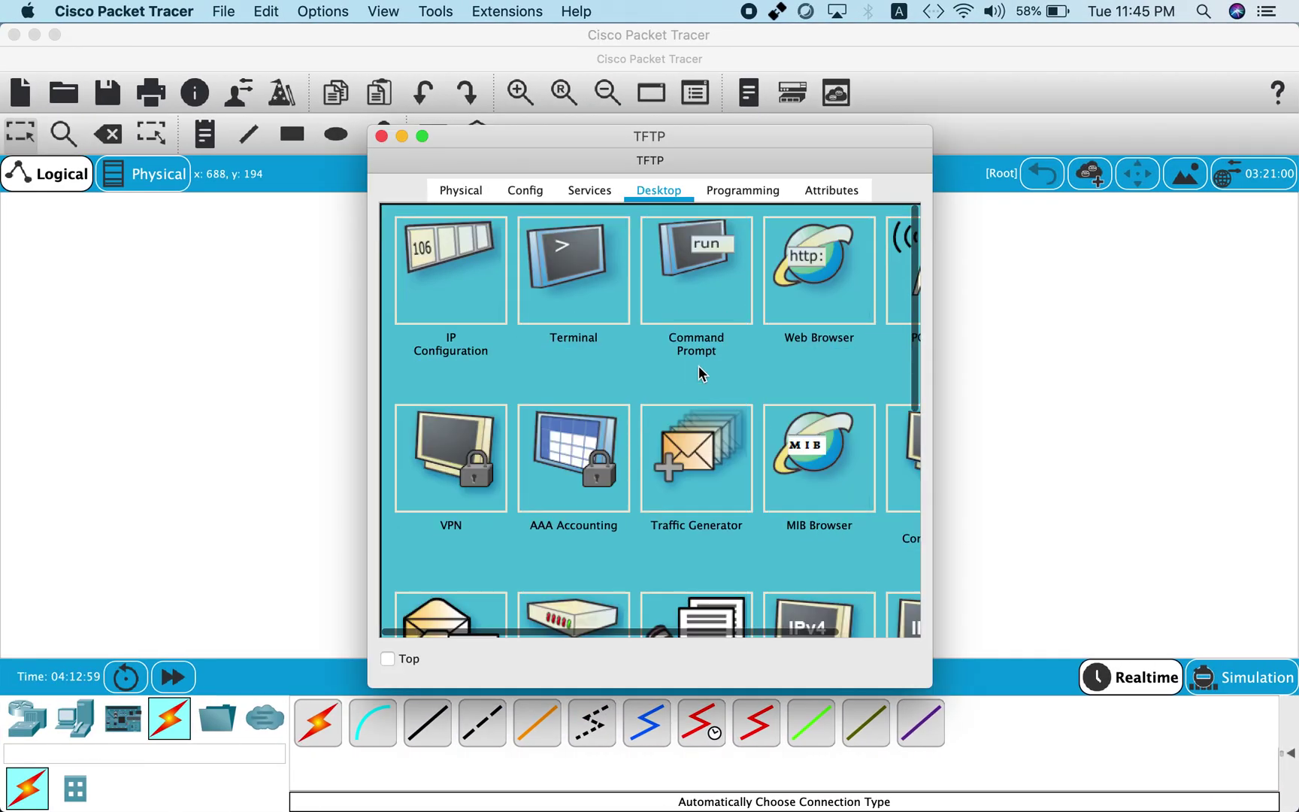
left_click(705, 269)
type("ping 192168")
key("BackSpace")
key("BackSpace")
key("BackSpace")
type(".168.1.1")
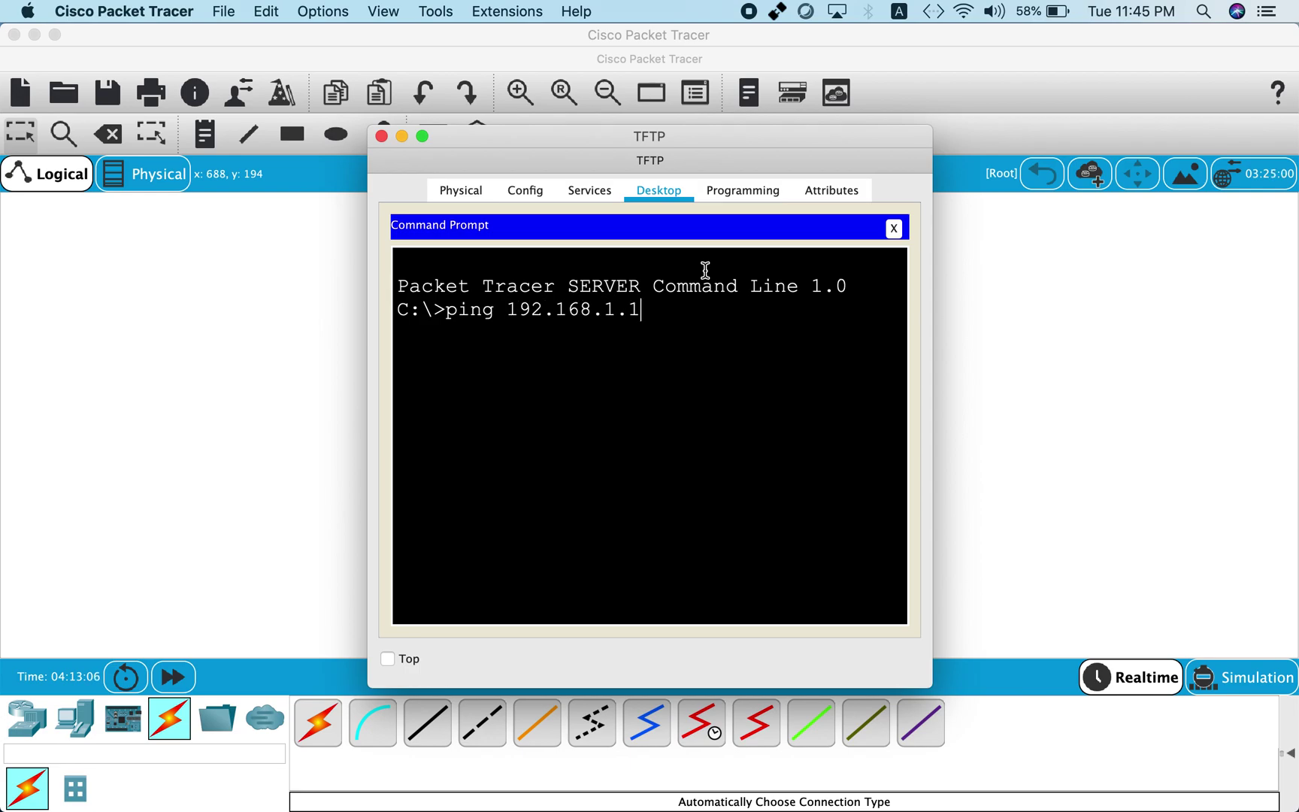
key("Return")
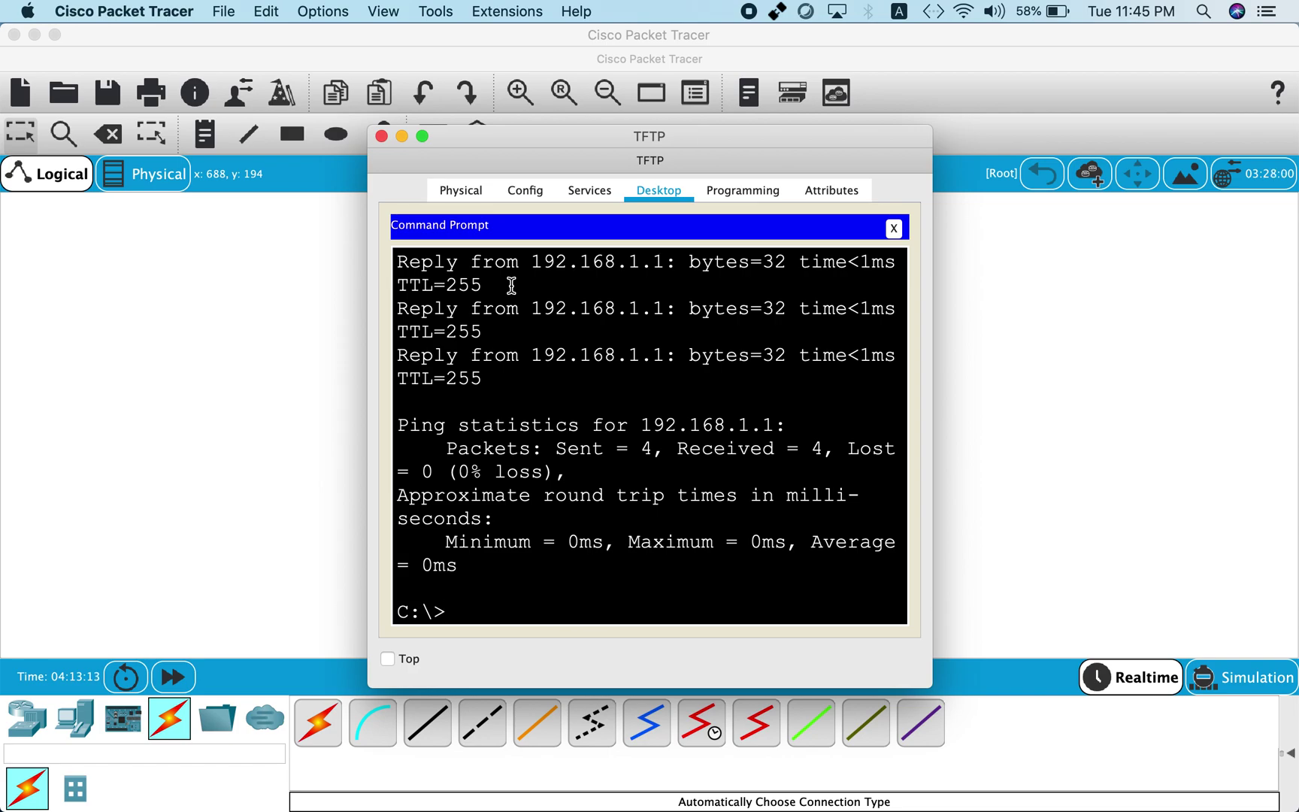
left_click(382, 136)
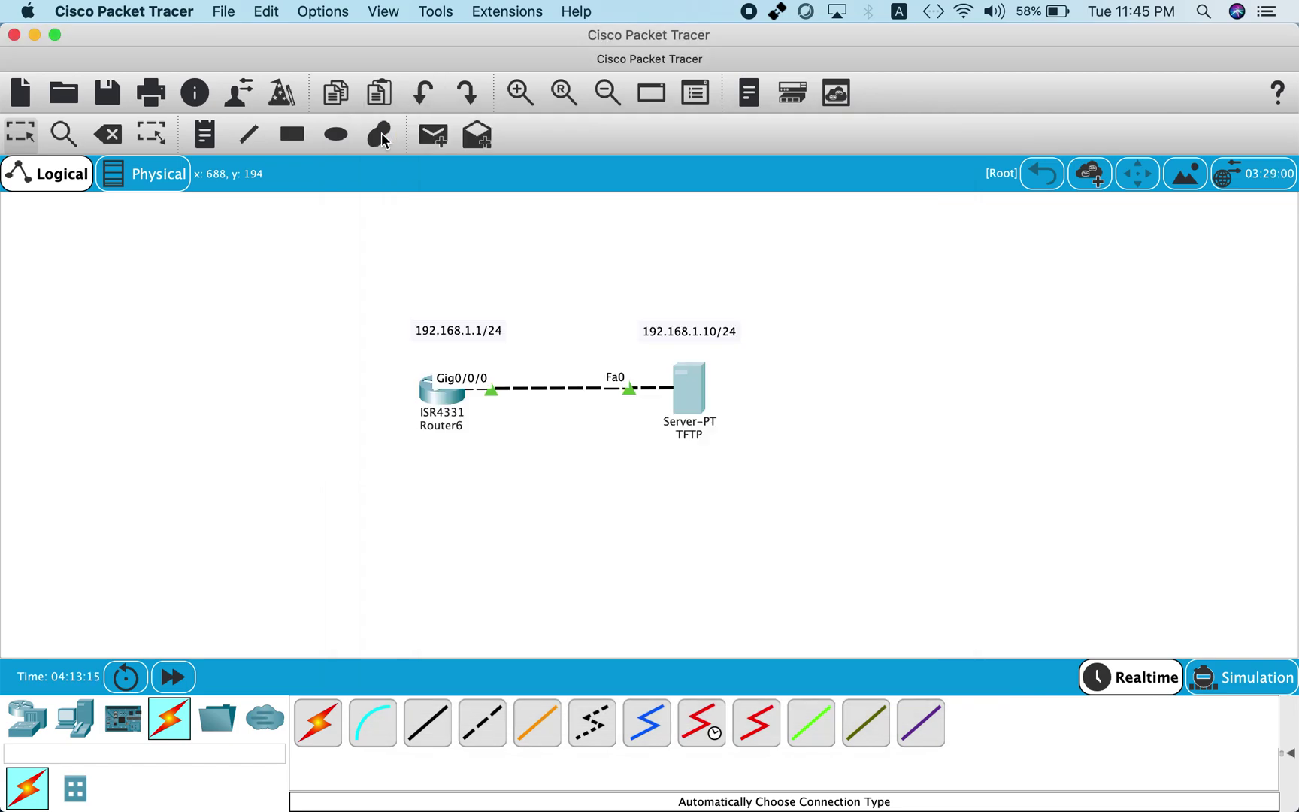
- Check the TFTP service setting on the server and look through its list of stored image files
left_click(686, 386)
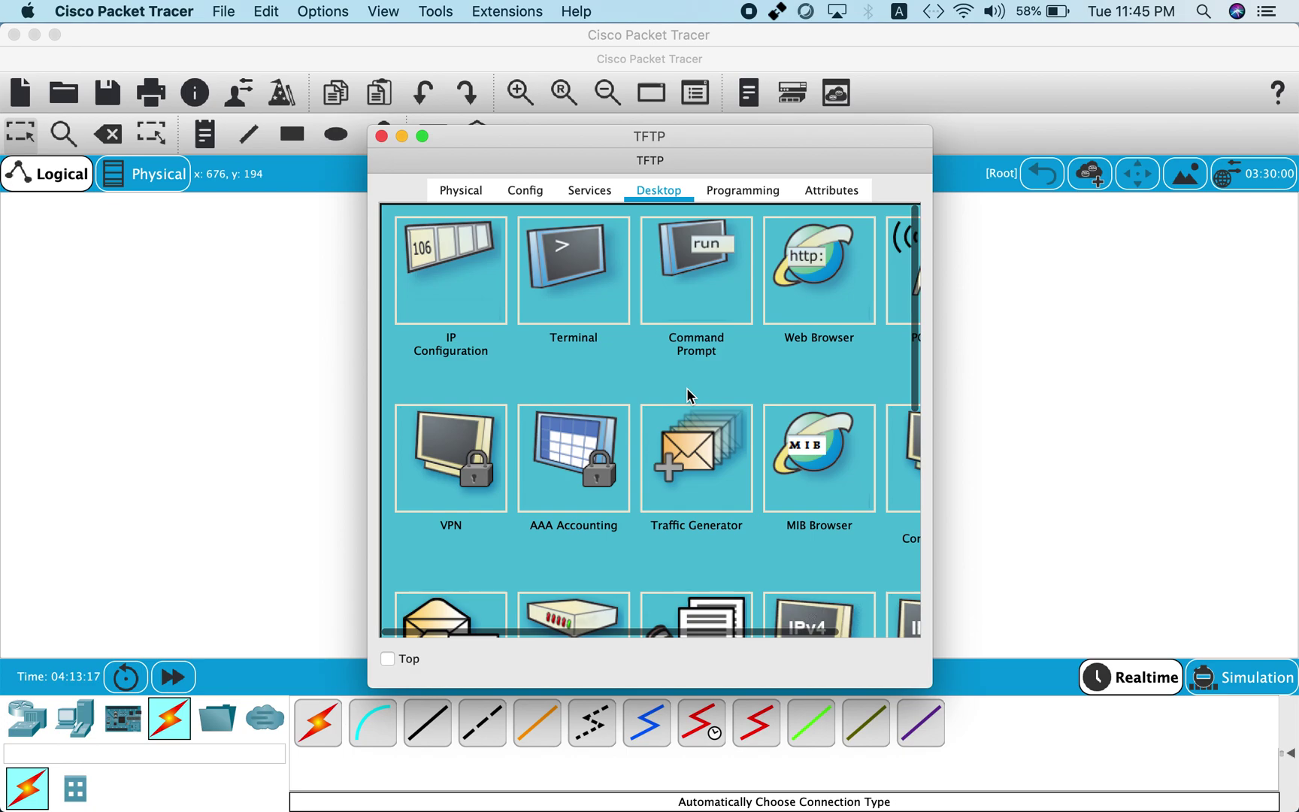
left_click(590, 190)
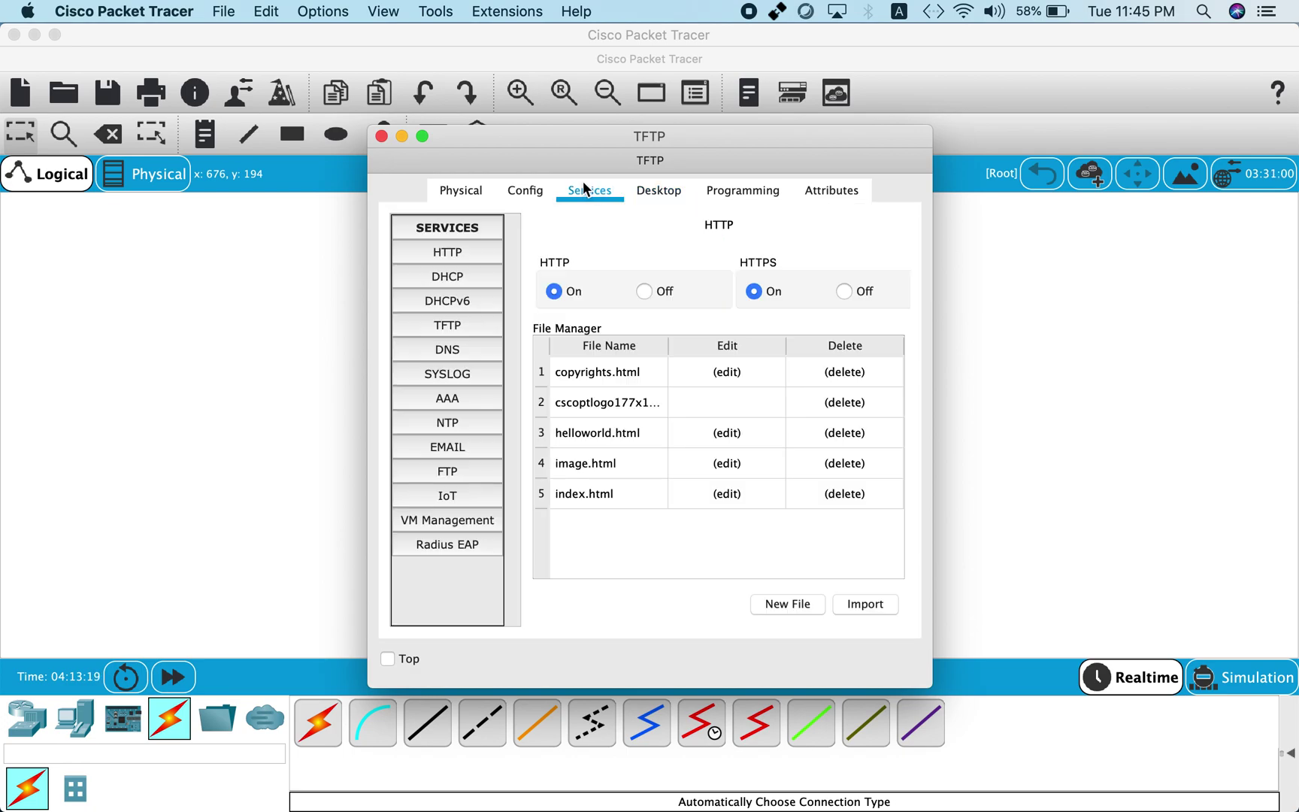
left_click(444, 324)
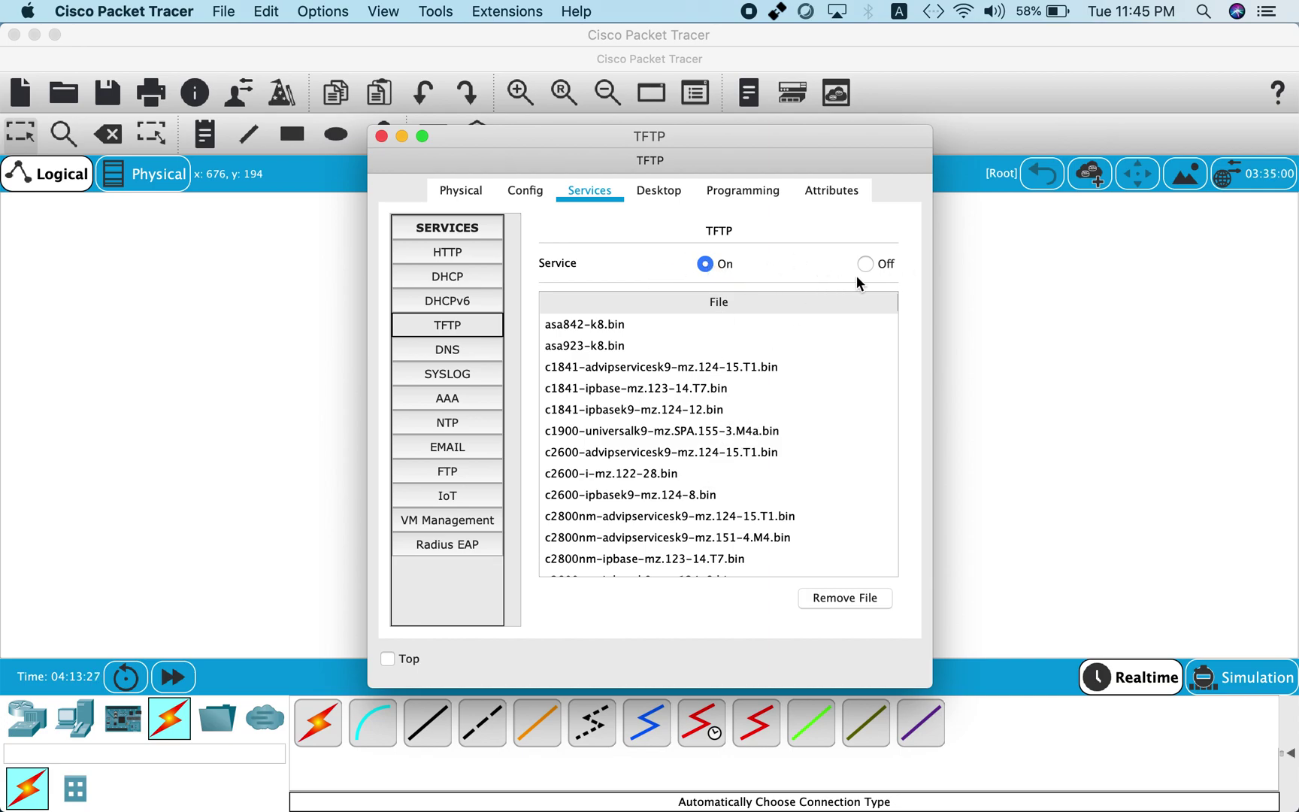
scroll(669, 451, "down", 10)
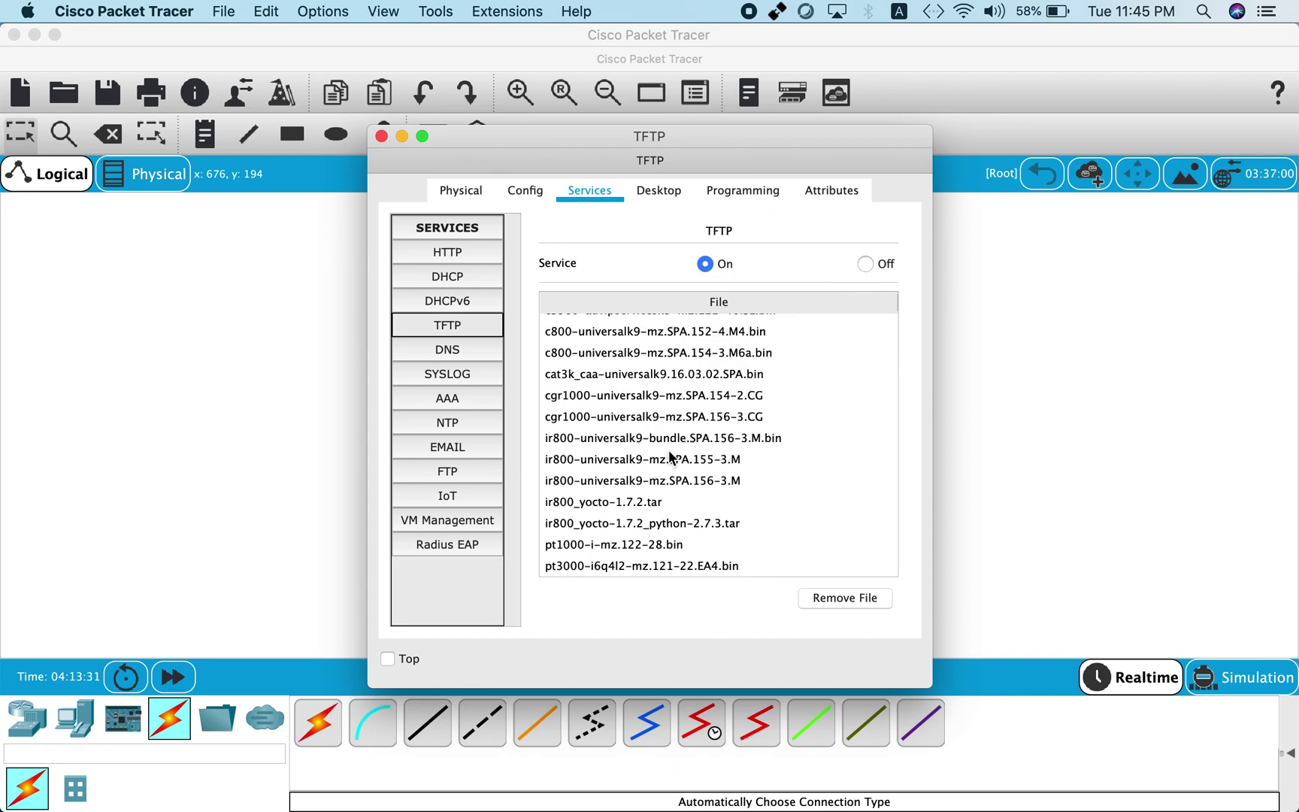
scroll(671, 456, "up", 10)
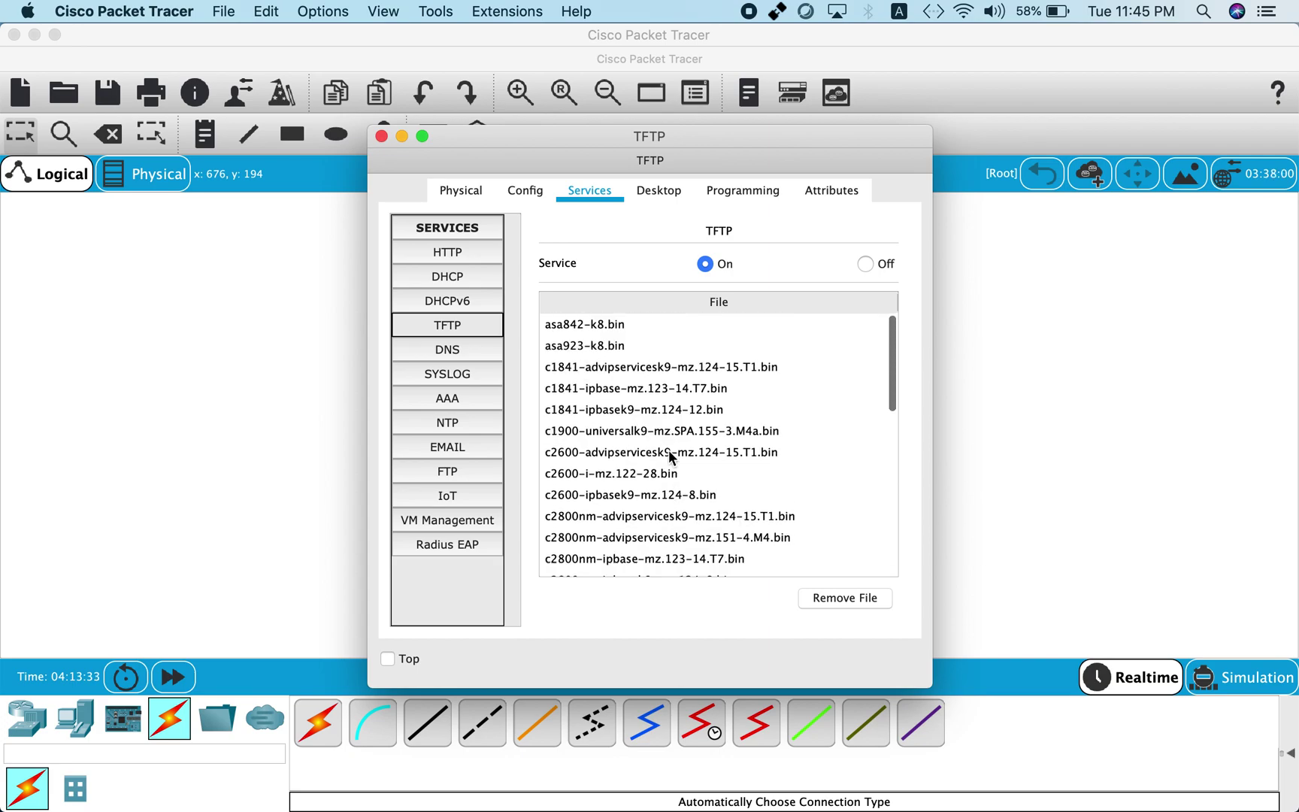
left_click(382, 136)
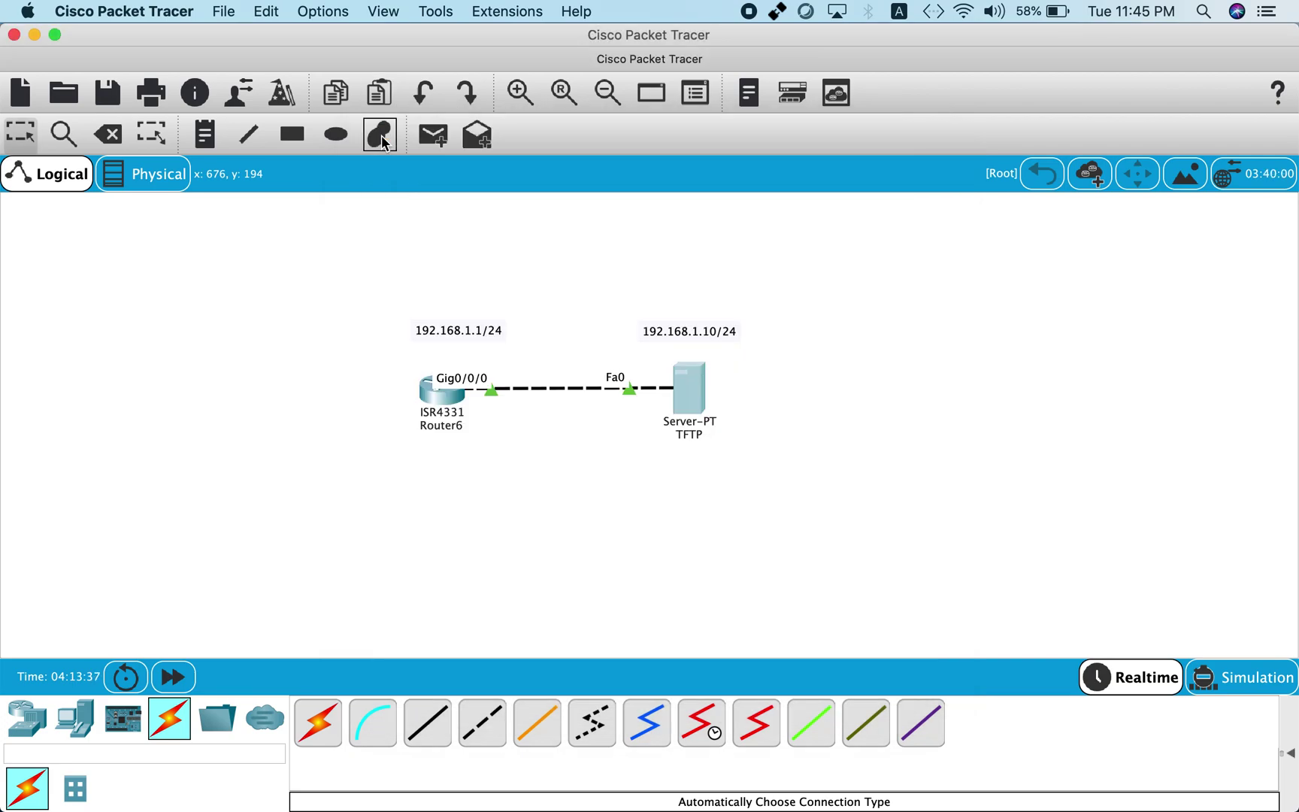
- Enter global configuration mode on the router's command line with configure terminal
left_click(453, 408)
left_click(423, 136)
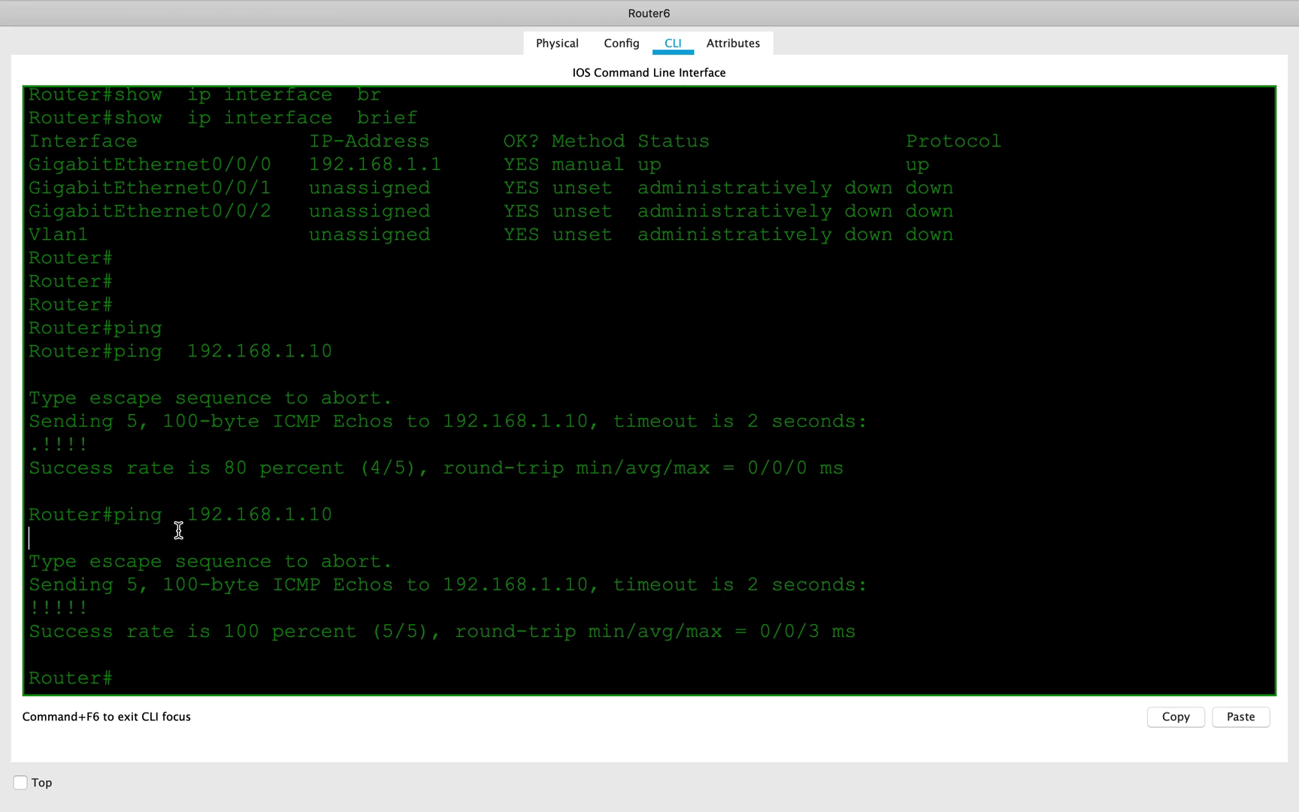
key("Return")
key("Return")
key("Return")
type("conf")
key("Tab")
type("t")
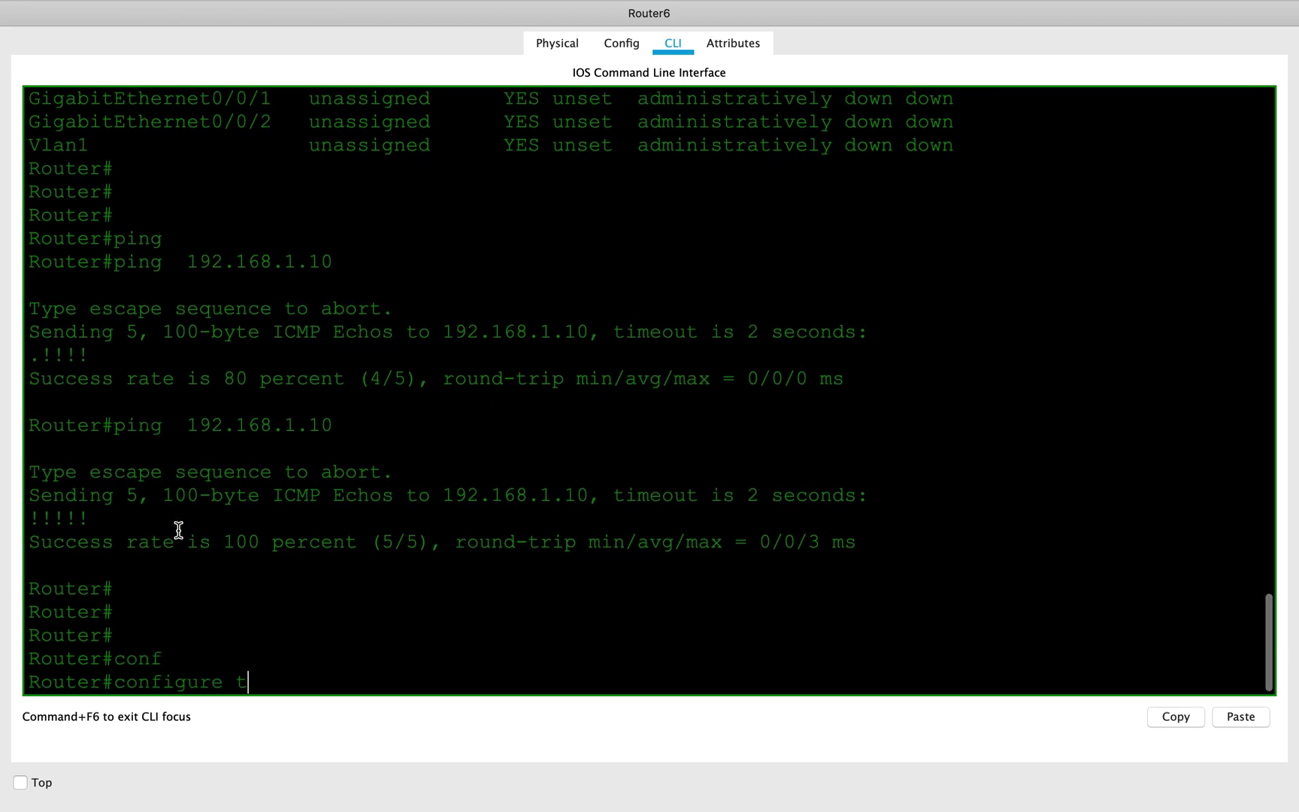
key("Tab")
key("Return")
- Change the router's hostname to NETWORKINGWITHH and check the name in the prompt
type("hos")
key("Tab")
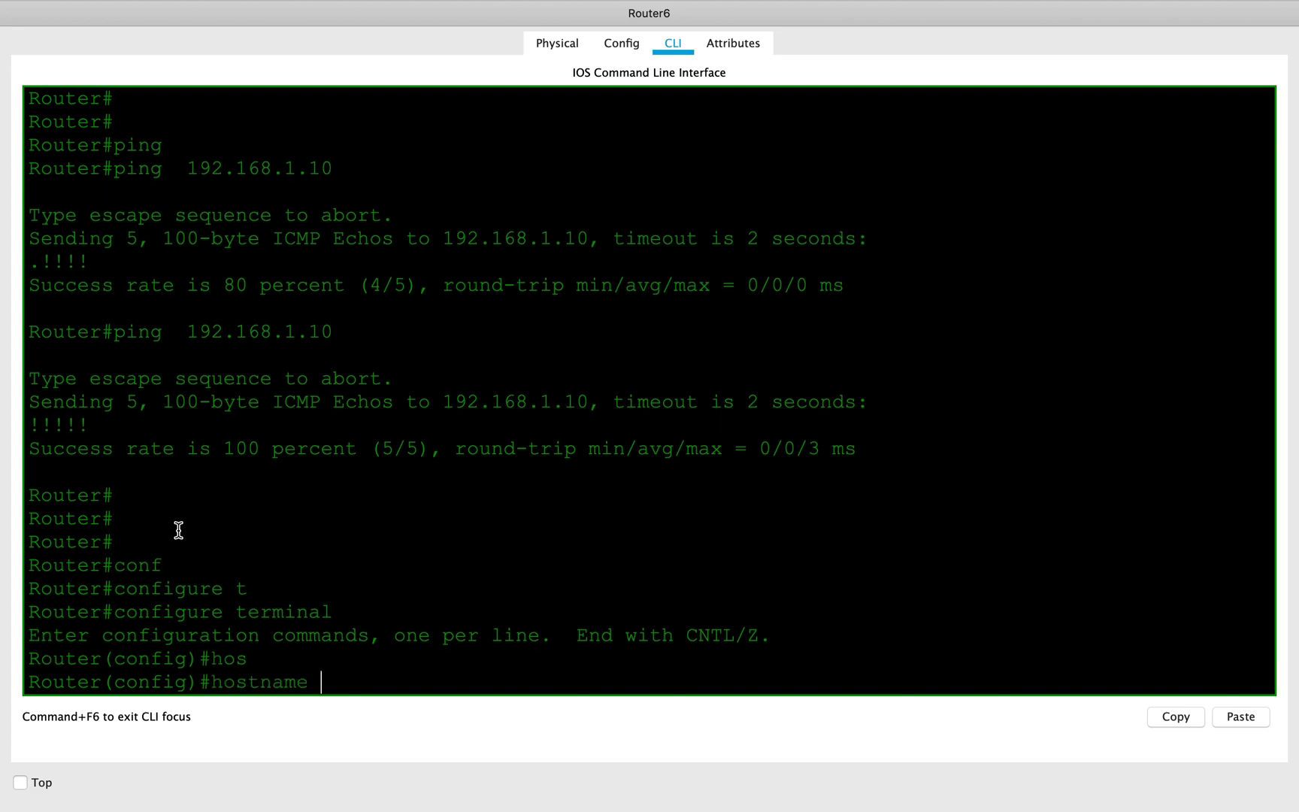
left_click_drag(101, 681, 2, 684)
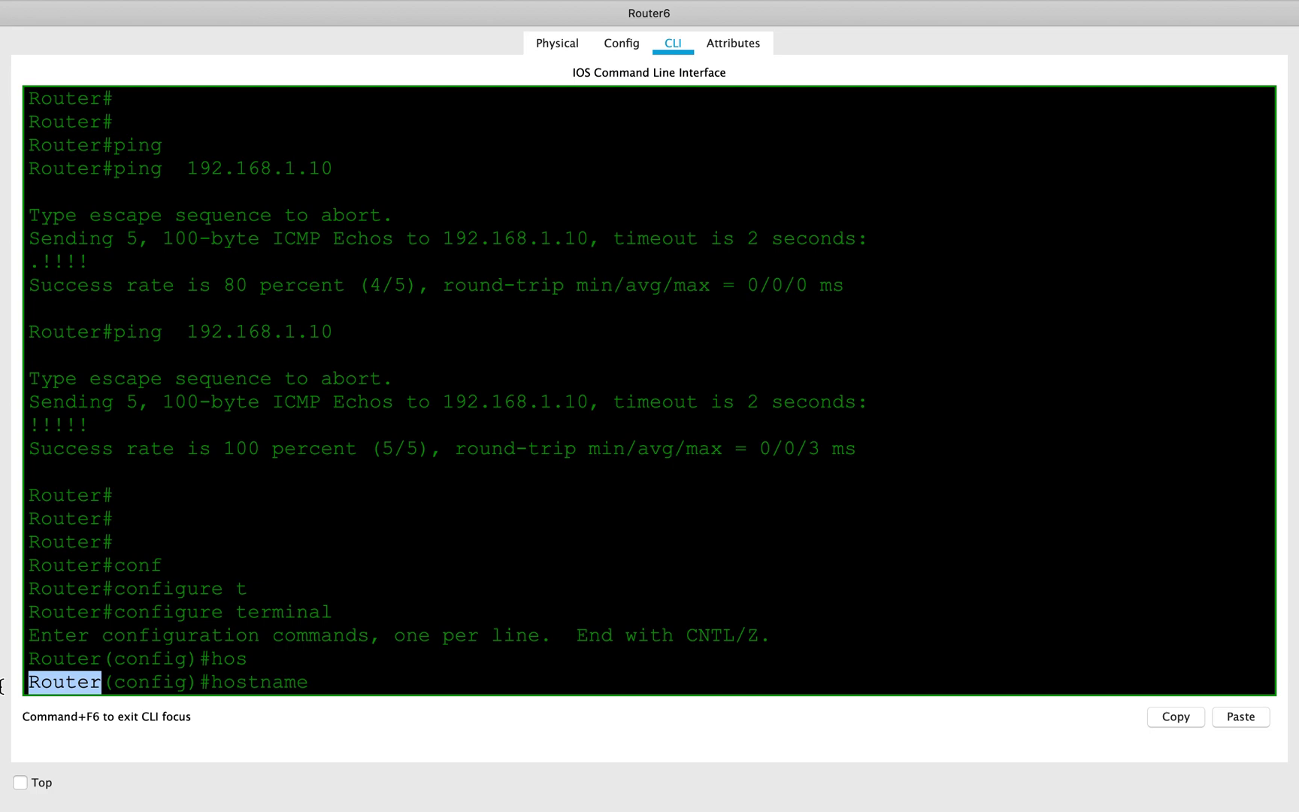
left_click(440, 675)
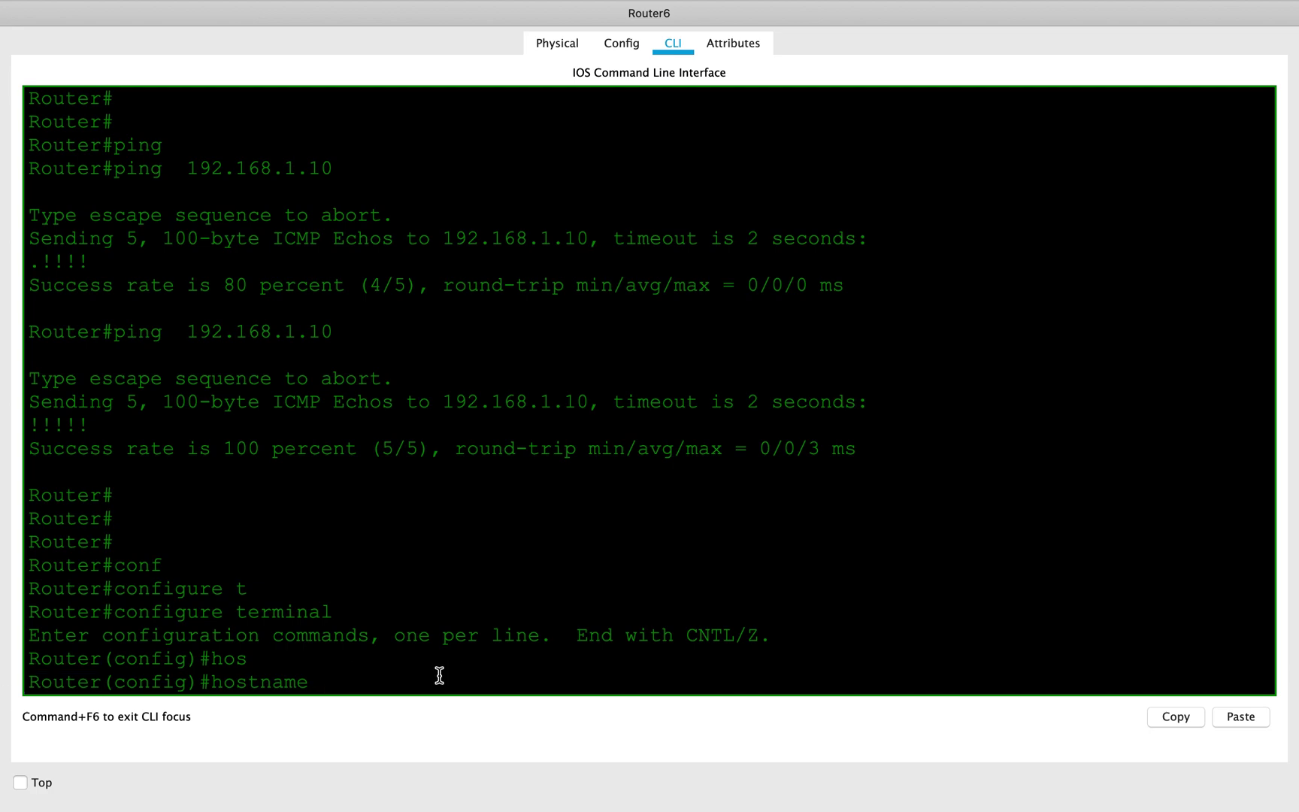
type("NETWORKINGWITHH")
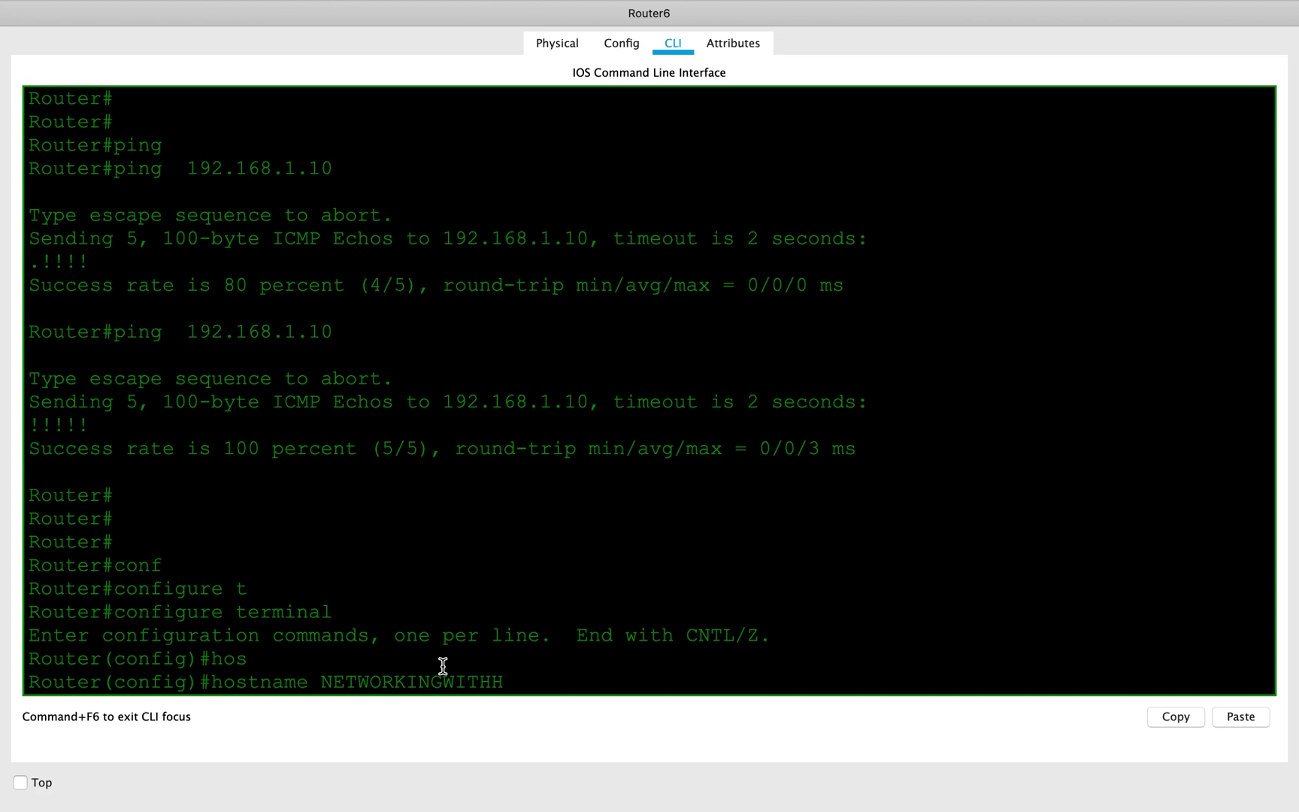
key("Return")
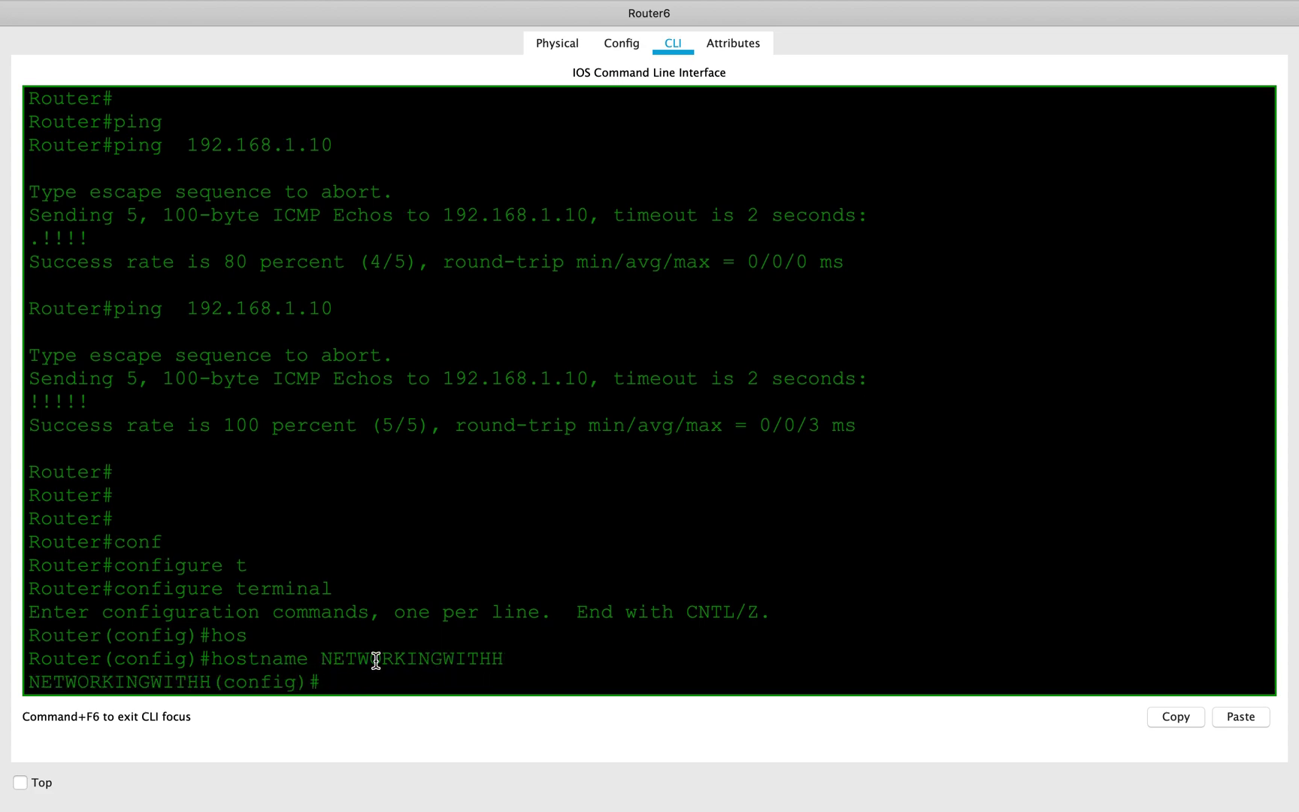
left_click_drag(212, 681, 1, 684)
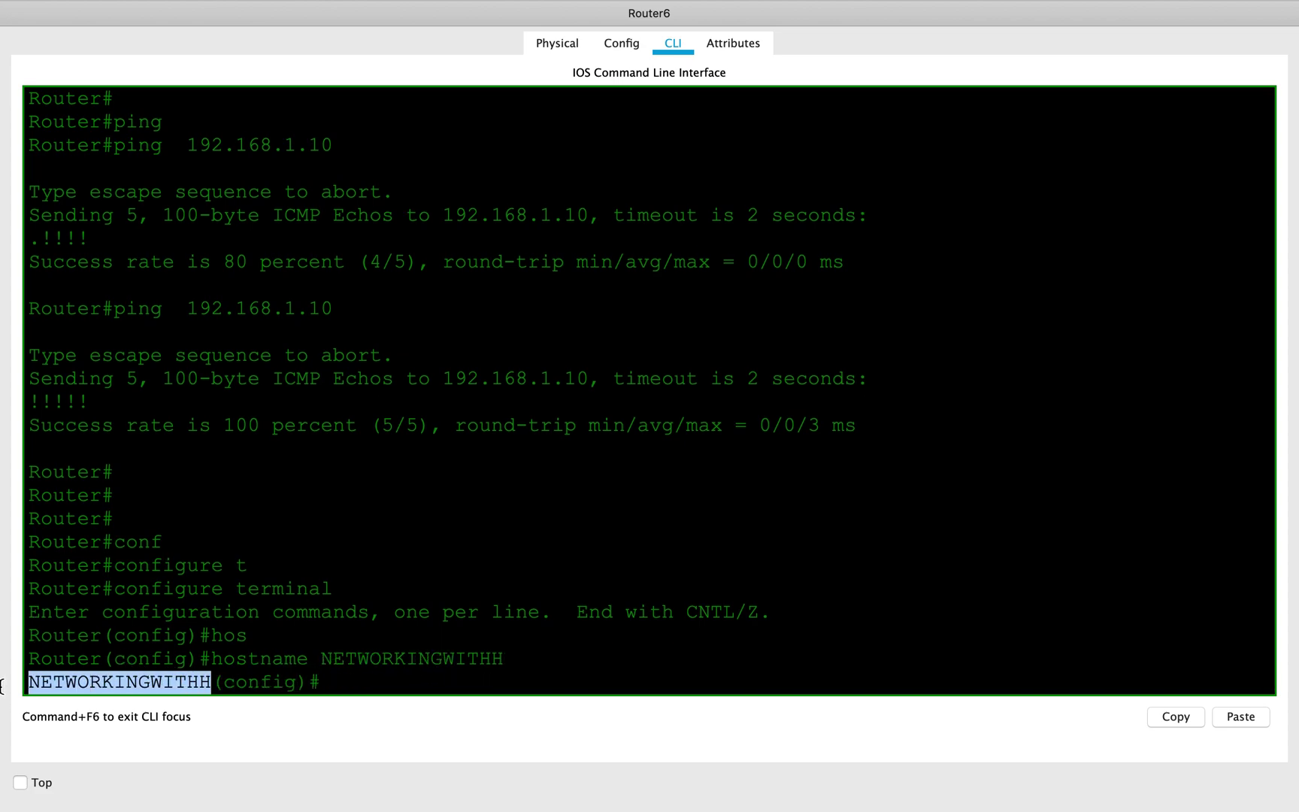
left_click(423, 687)
- Enter interface configuration mode for gigabitEthernet 0/0/0
key("Return")
key("Return")
key("Return")
type("int")
key("Tab")
type("gi")
key("Tab")
type("0/0/0")
key("Return")
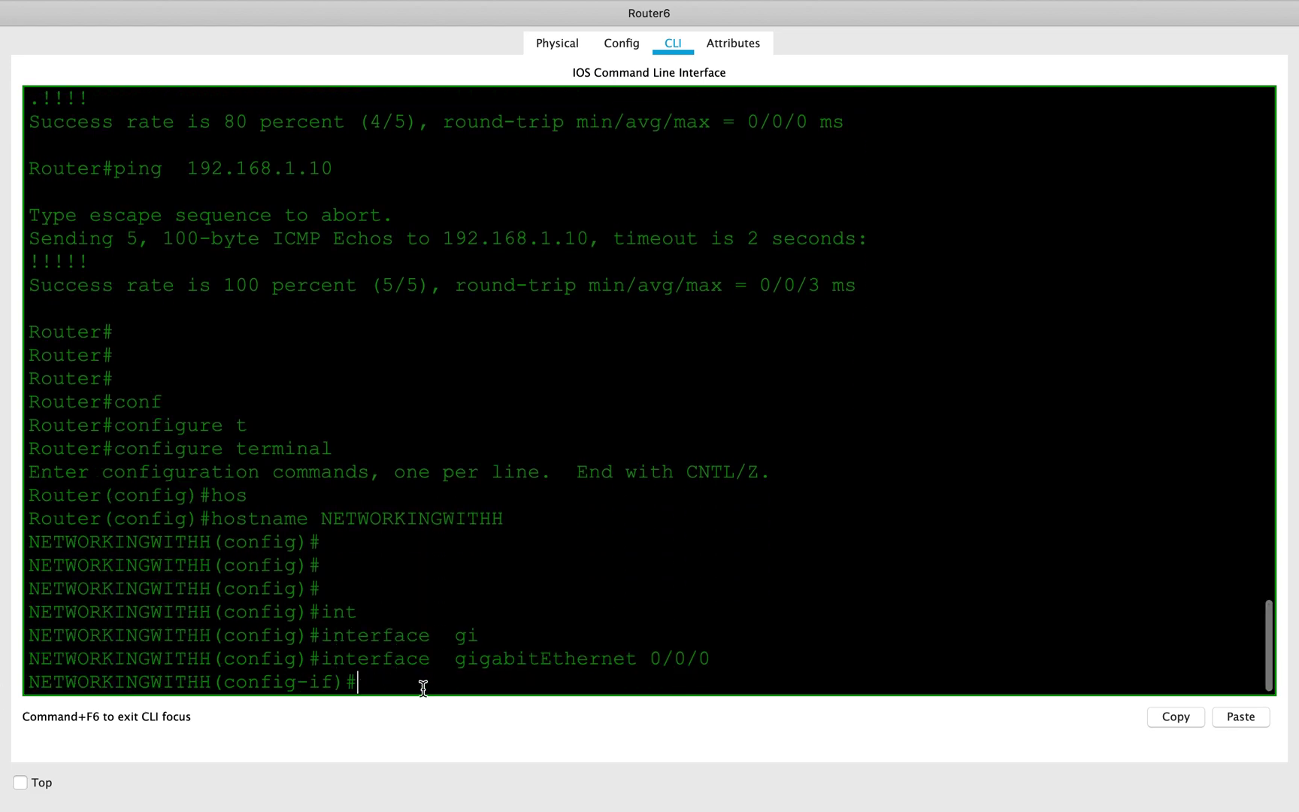
- Set the interface description to "TO TFTP SERVER" and exit back to the privileged mode prompt
type("des")
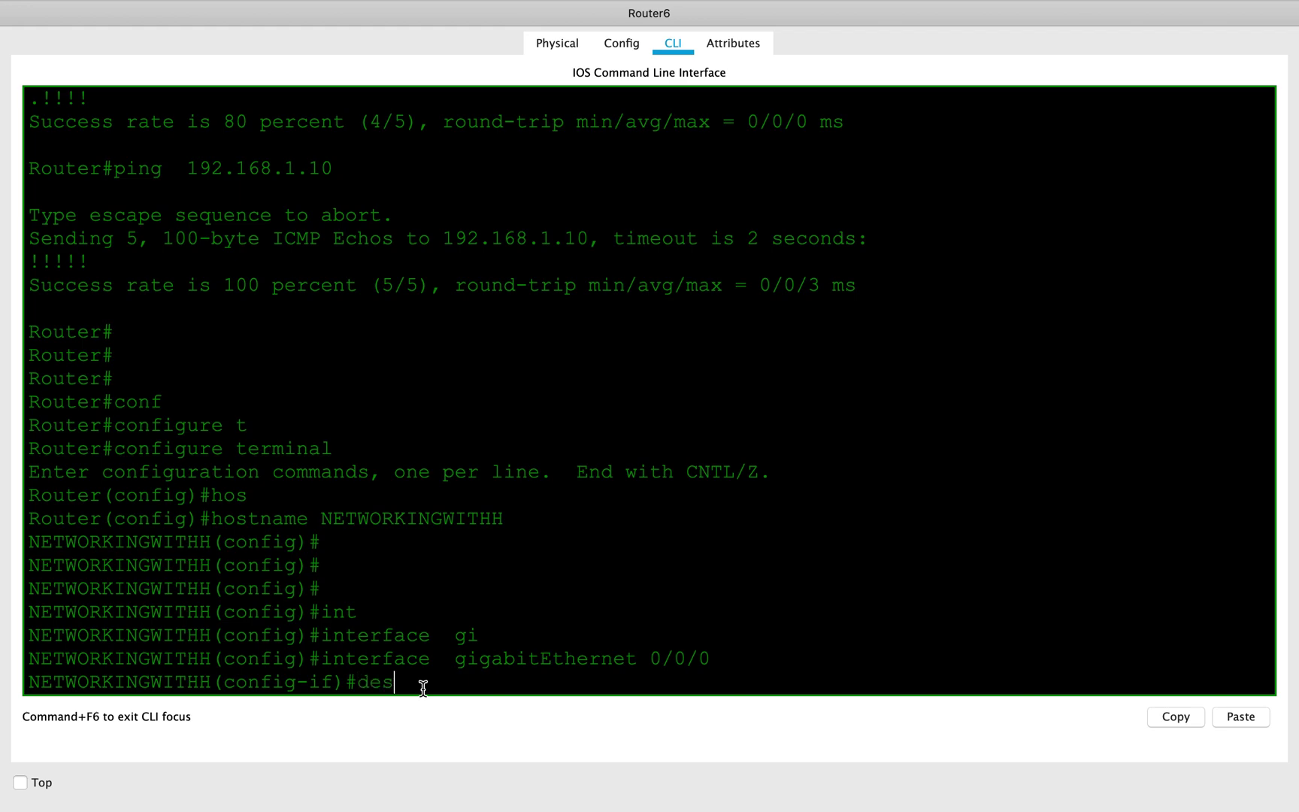
key("Tab")
type("\"TO TFTP SERVER\"")
key("Return")
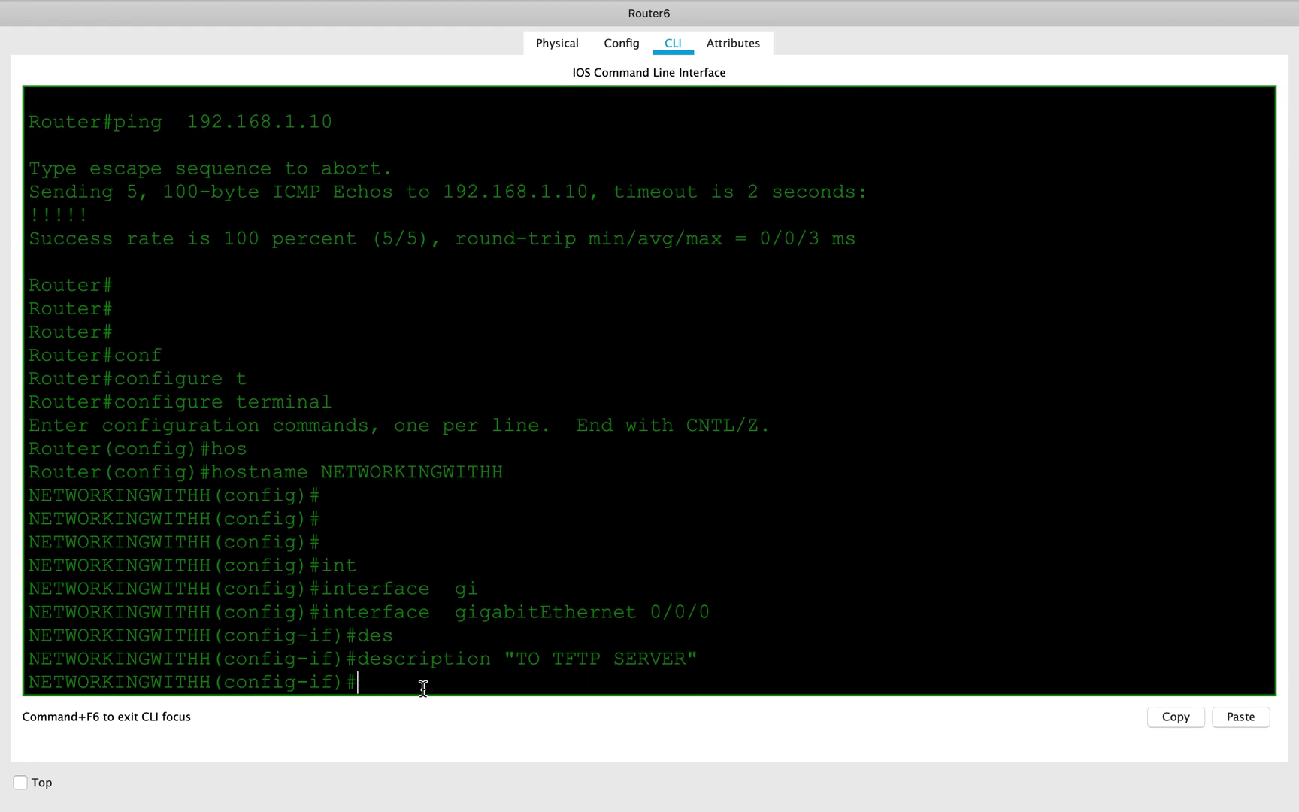
type("exit")
key("Return")
type("exit]")
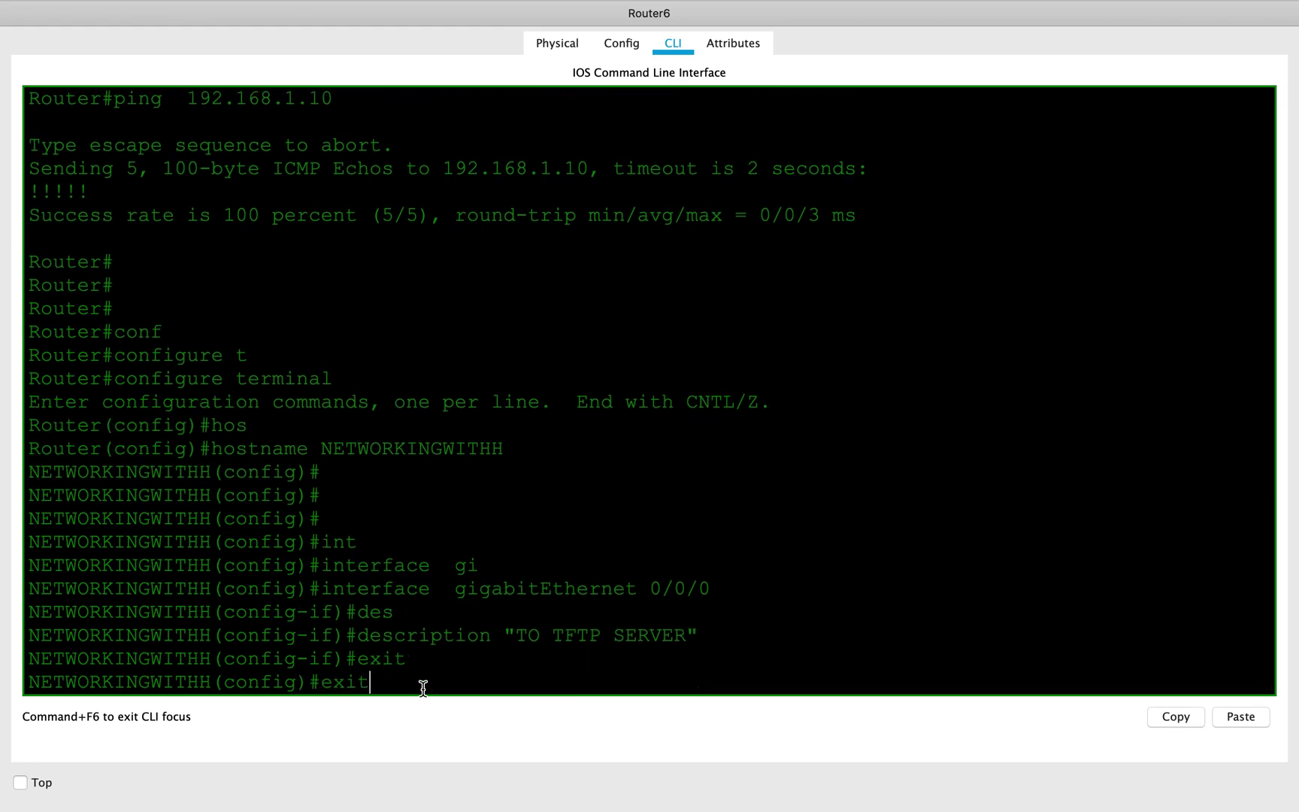
key("BackSpace")
key("Return")
- Run show running-config, examine the hostname and GigabitEthernet0/0/0 description entries, and quit the listing
type("sho")
key("Tab")
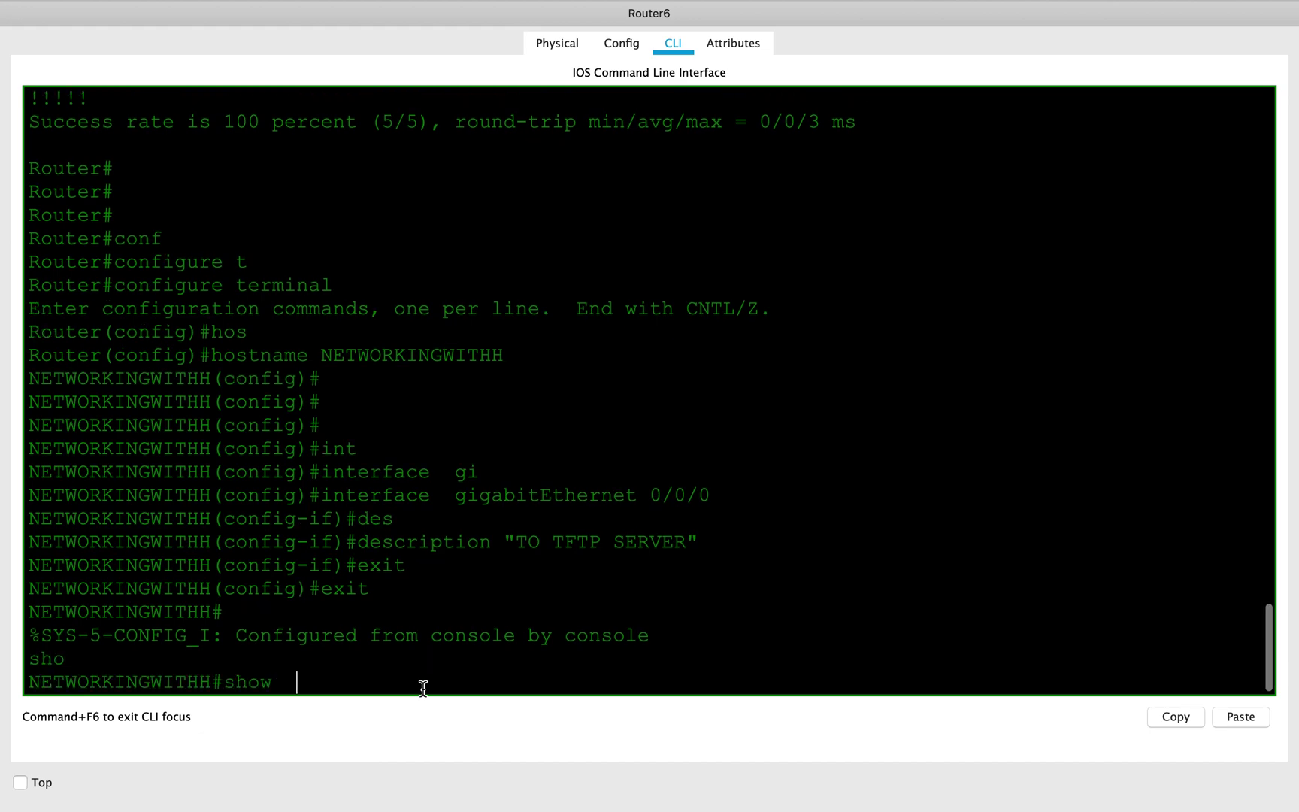
type("run")
key("Tab")
key("Return")
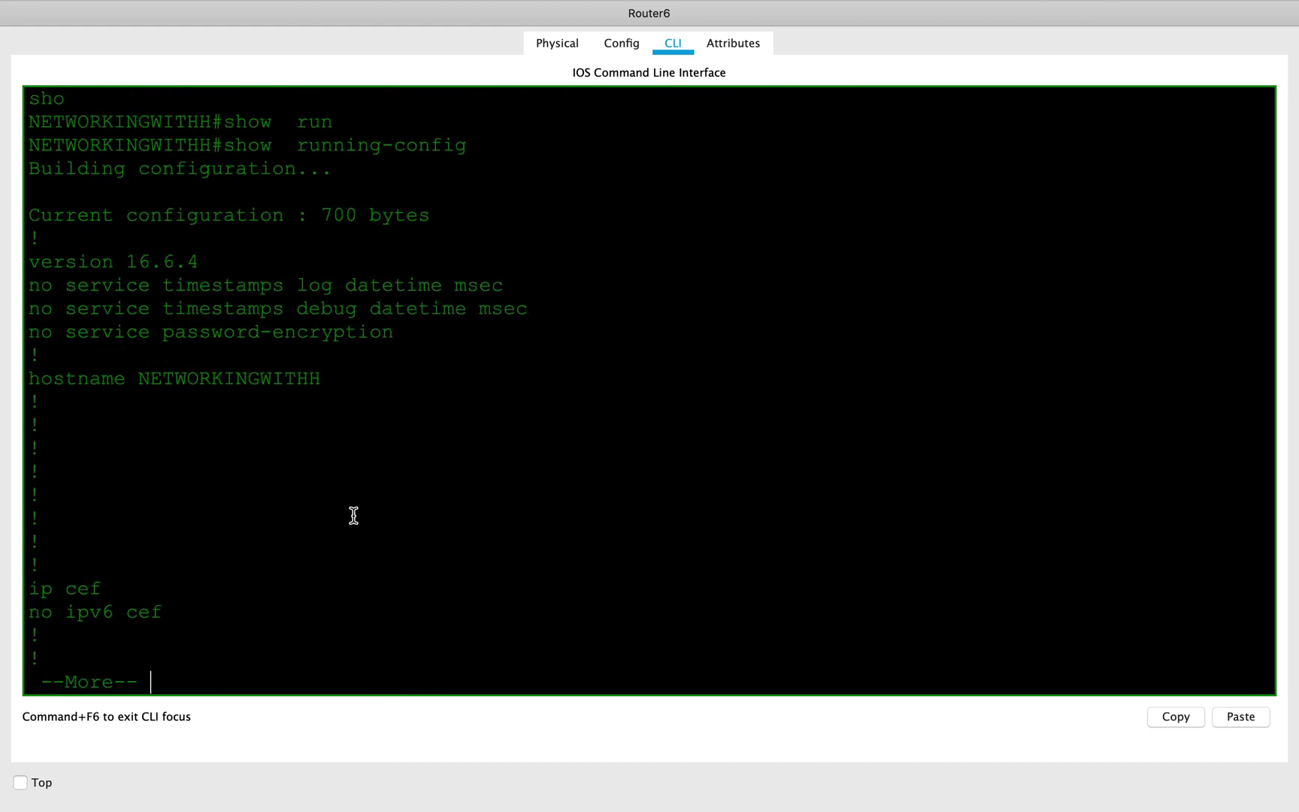
left_click_drag(320, 379, 10, 387)
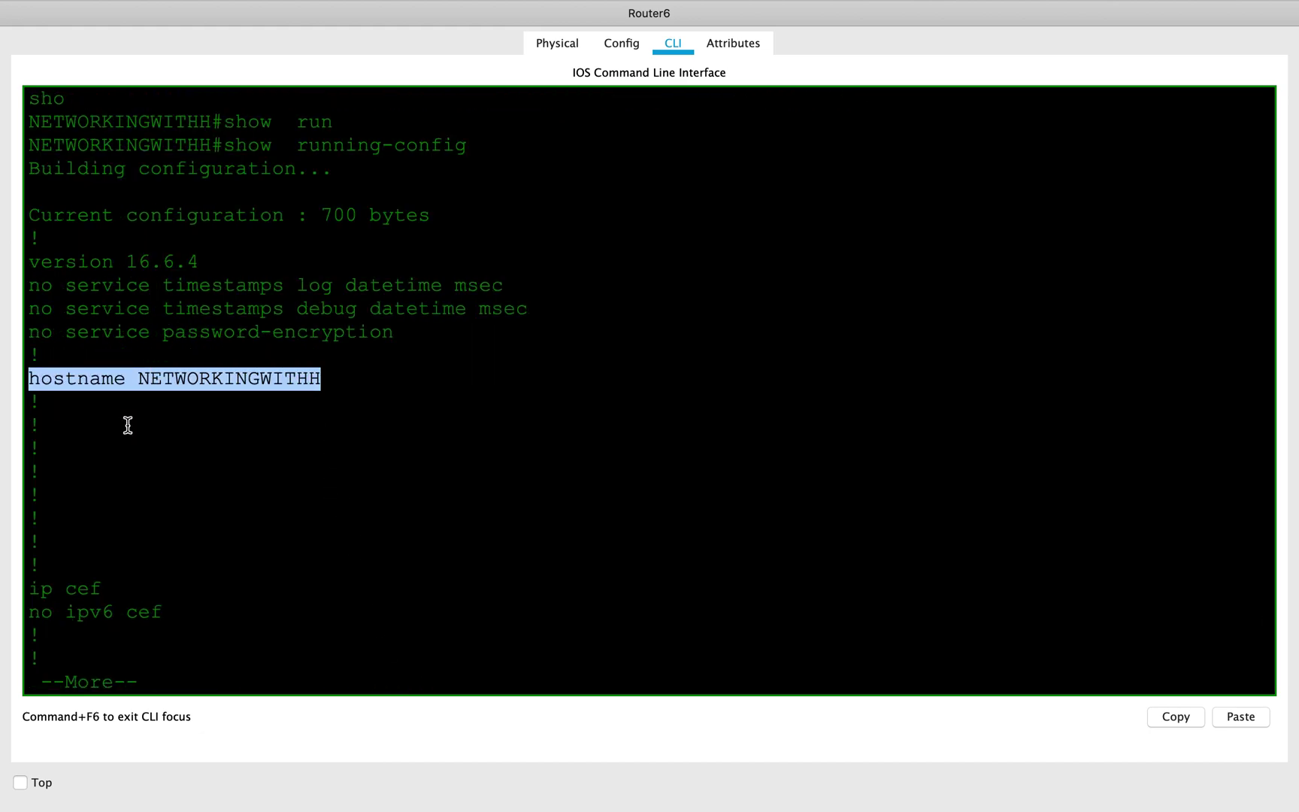
key("space")
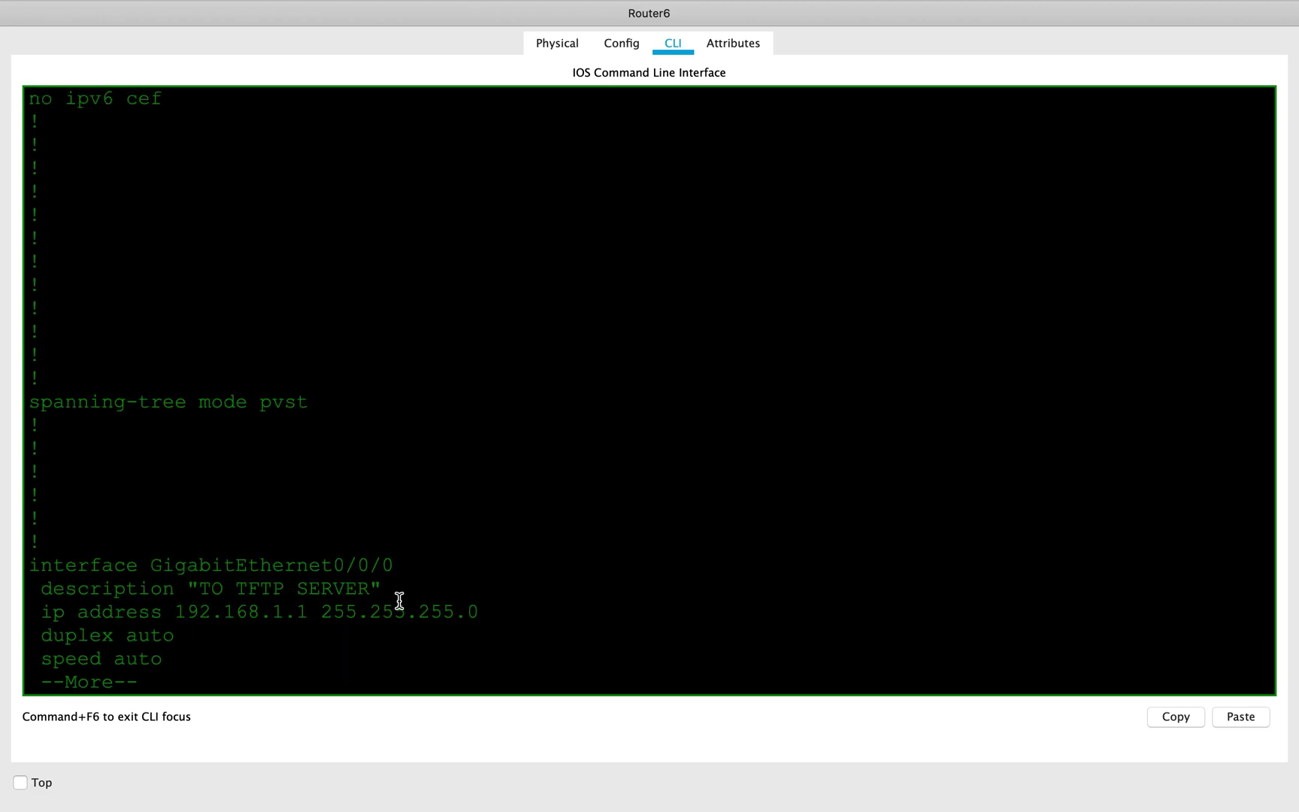
left_click_drag(394, 599, 36, 582)
key("q")
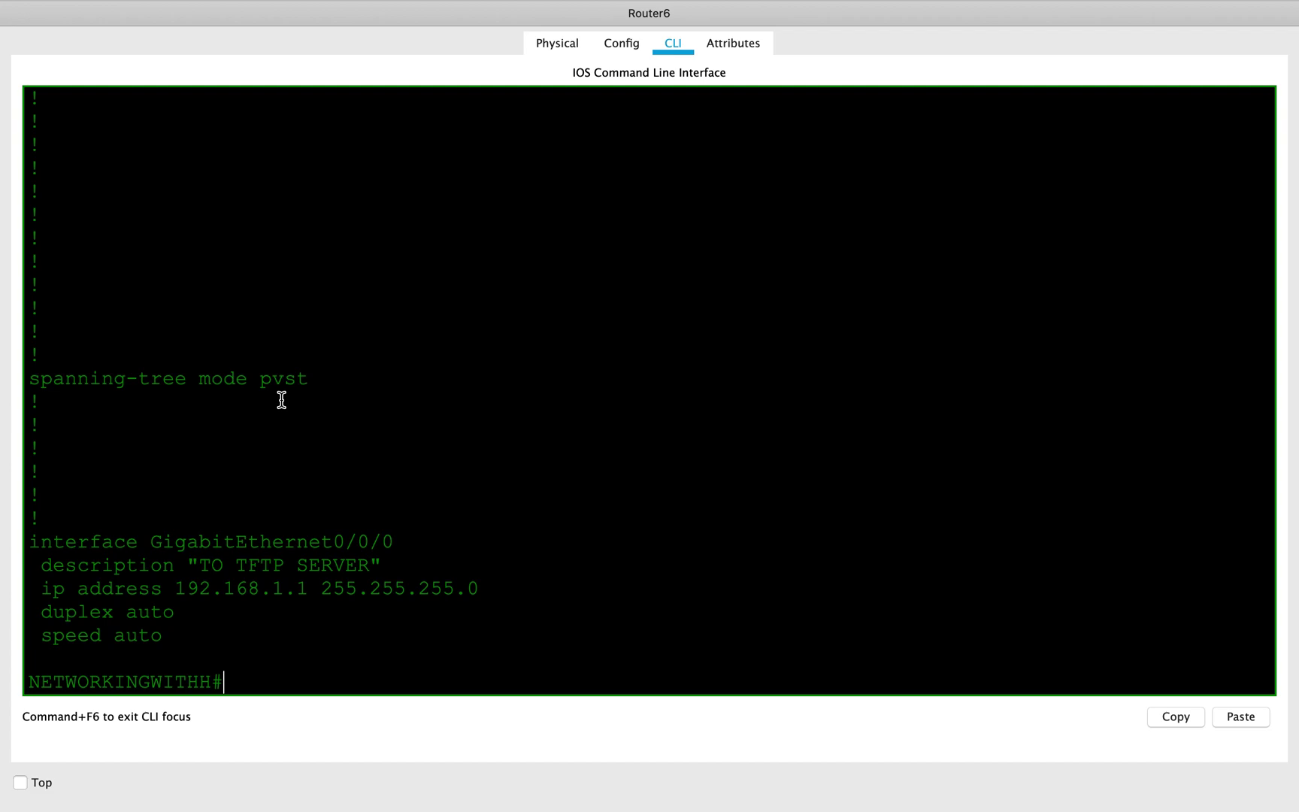
- Start a copy command at the router's privileged mode prompt and list its available source options
left_click(384, 400)
key("Return")
key("Return")
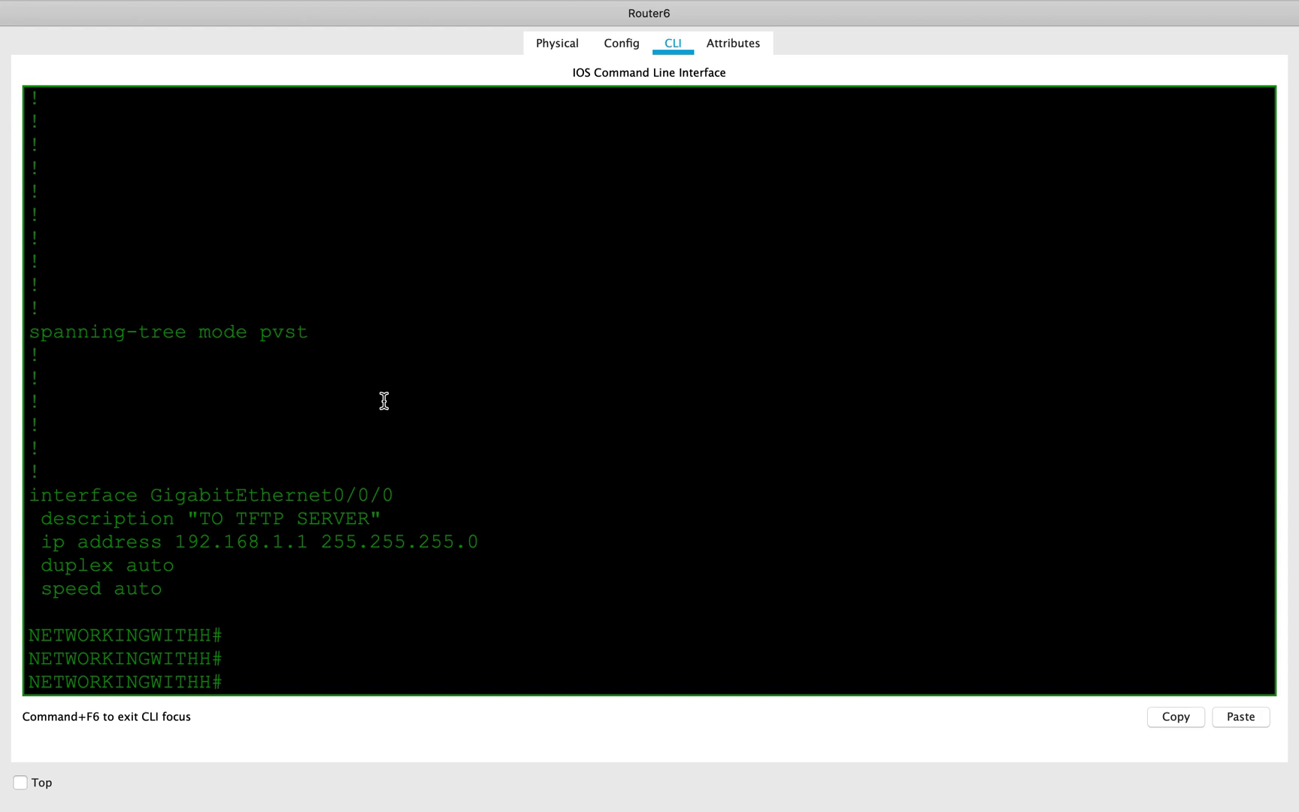
type("cop")
key("Tab")
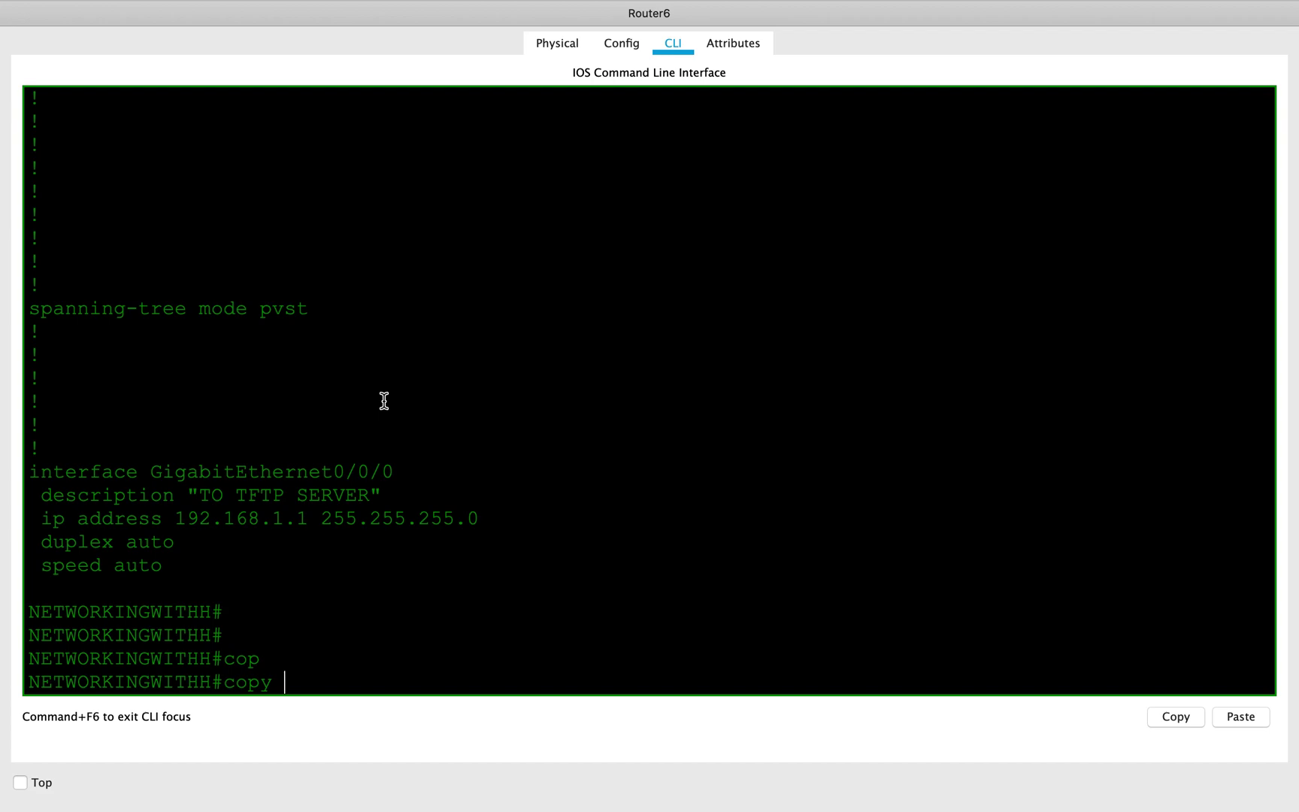
type("?")
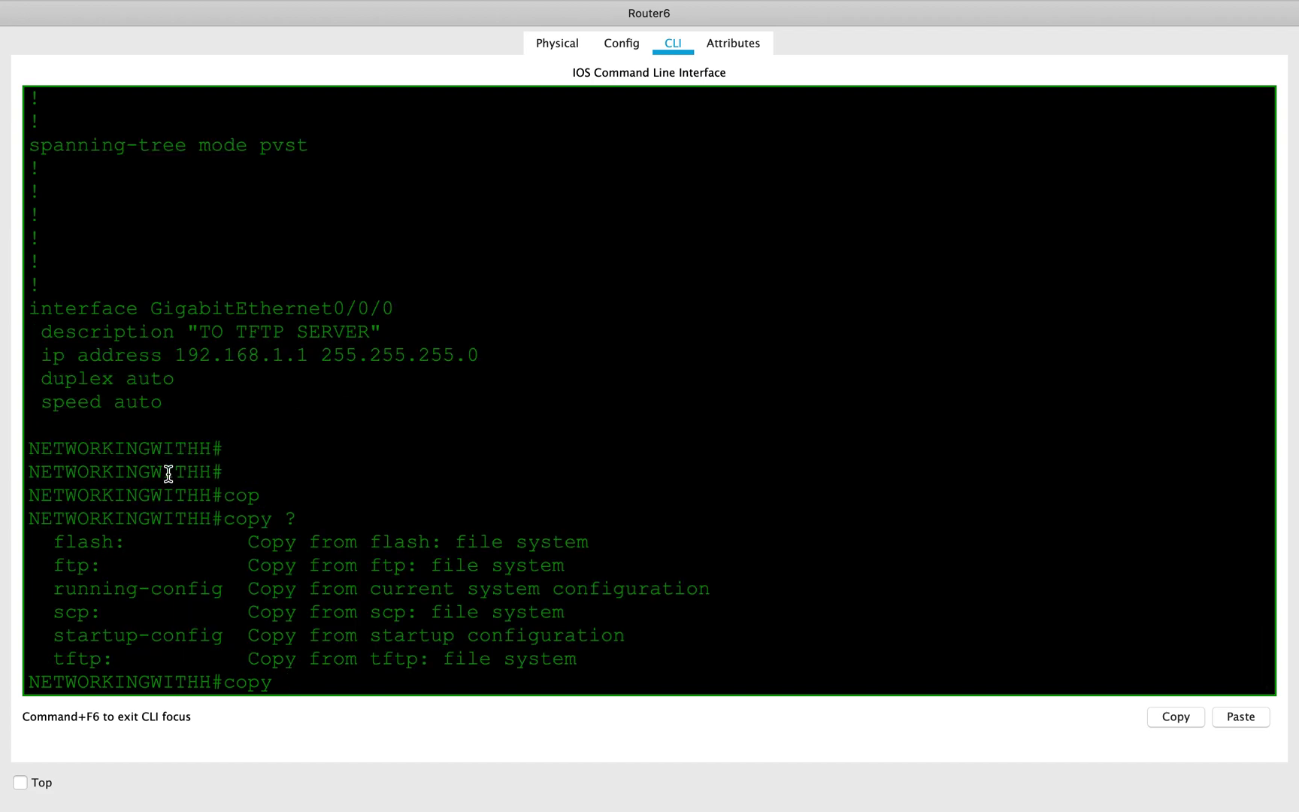
scroll(172, 451, "up", 1)
scroll(172, 444, "down", 1)
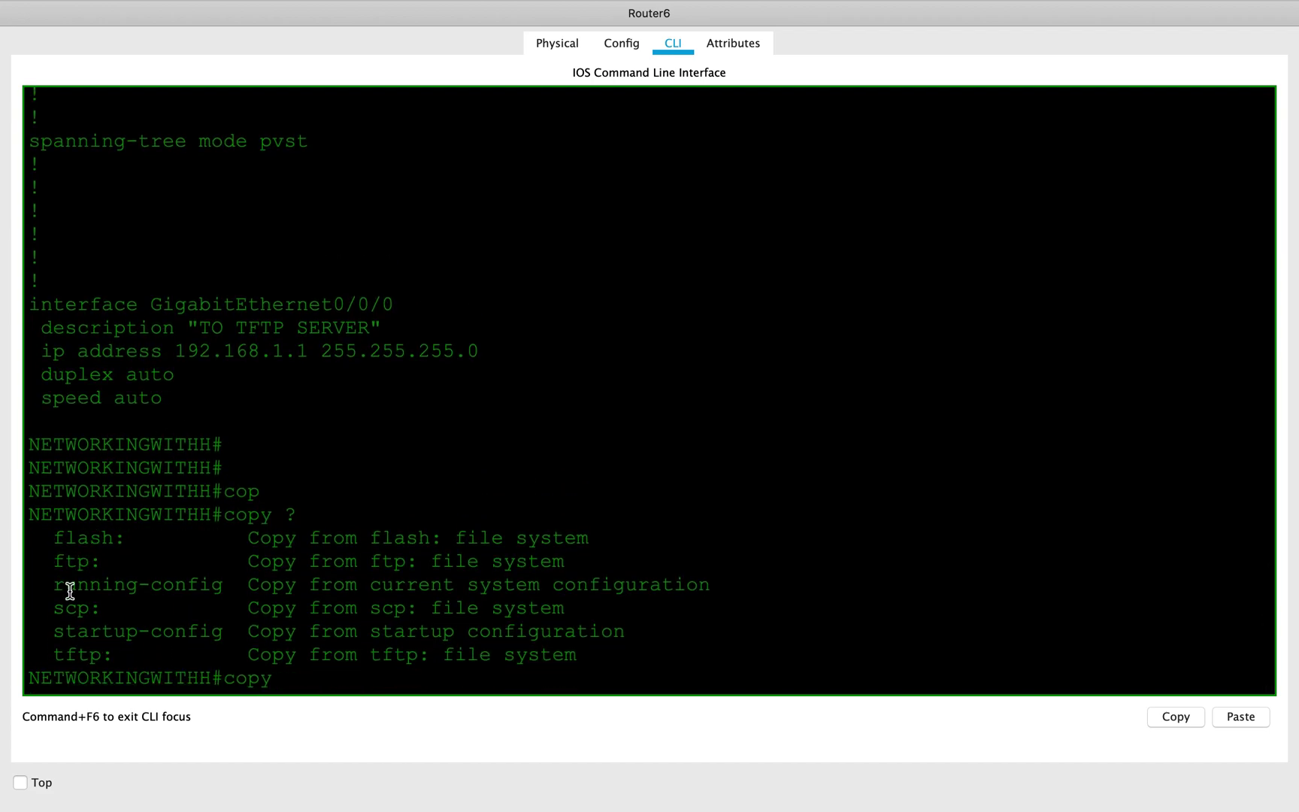
- Choose running-config as the copy source and list the available destination options
left_click_drag(59, 590, 264, 594)
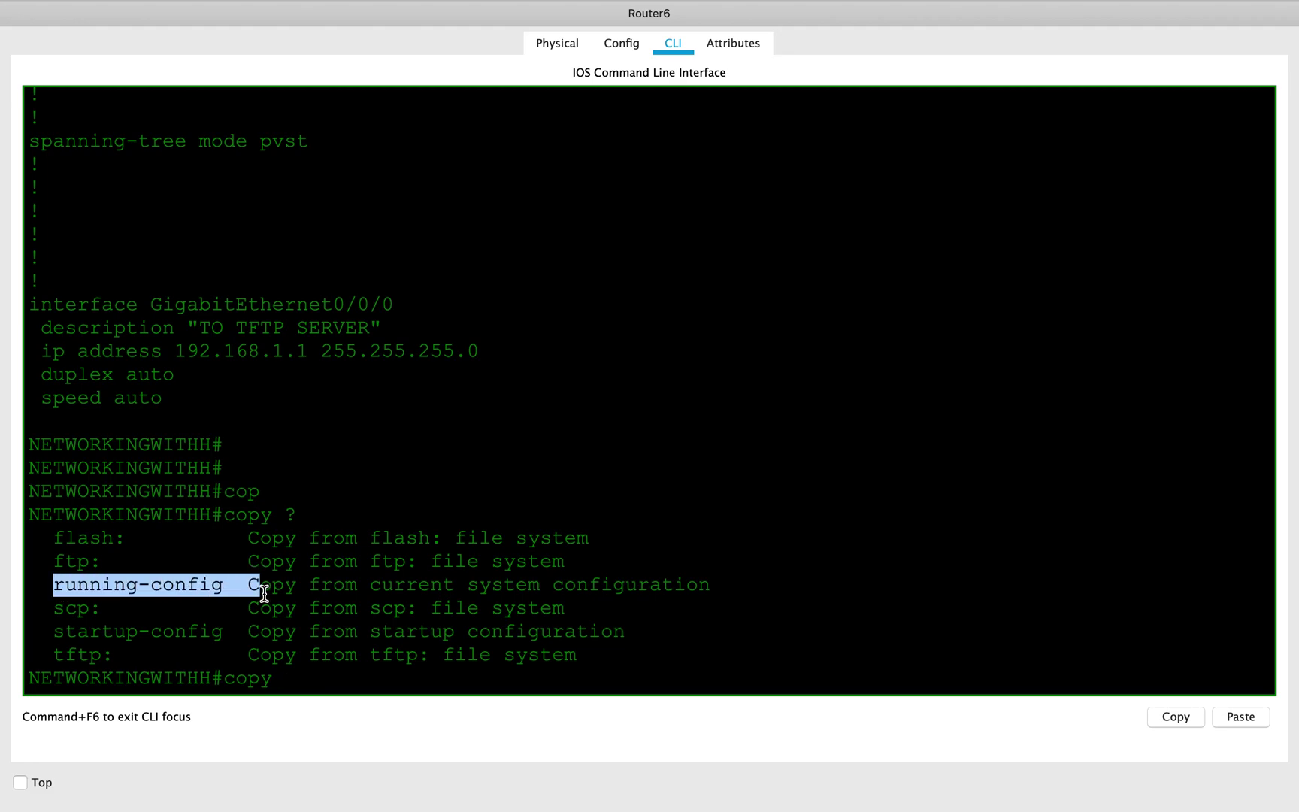
left_click(474, 431)
type("ru")
key("Tab")
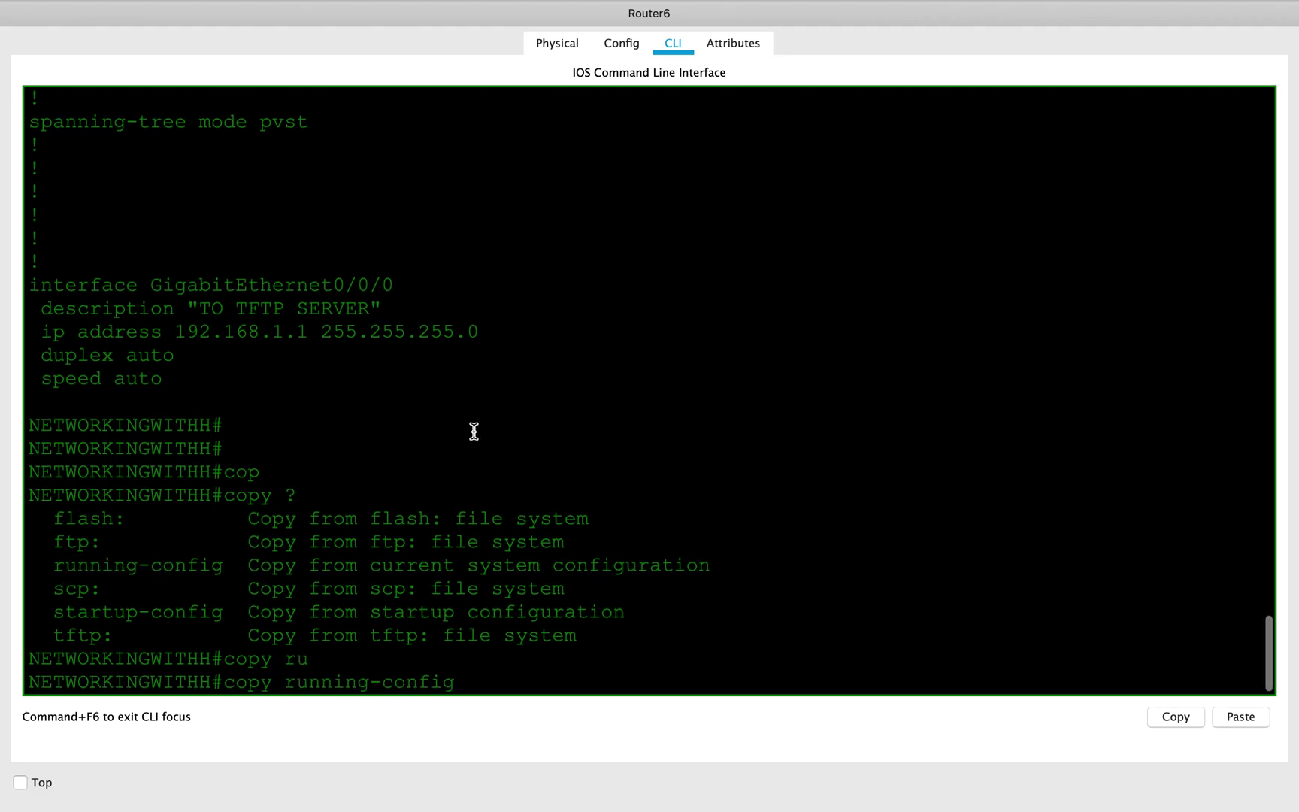
type("?")
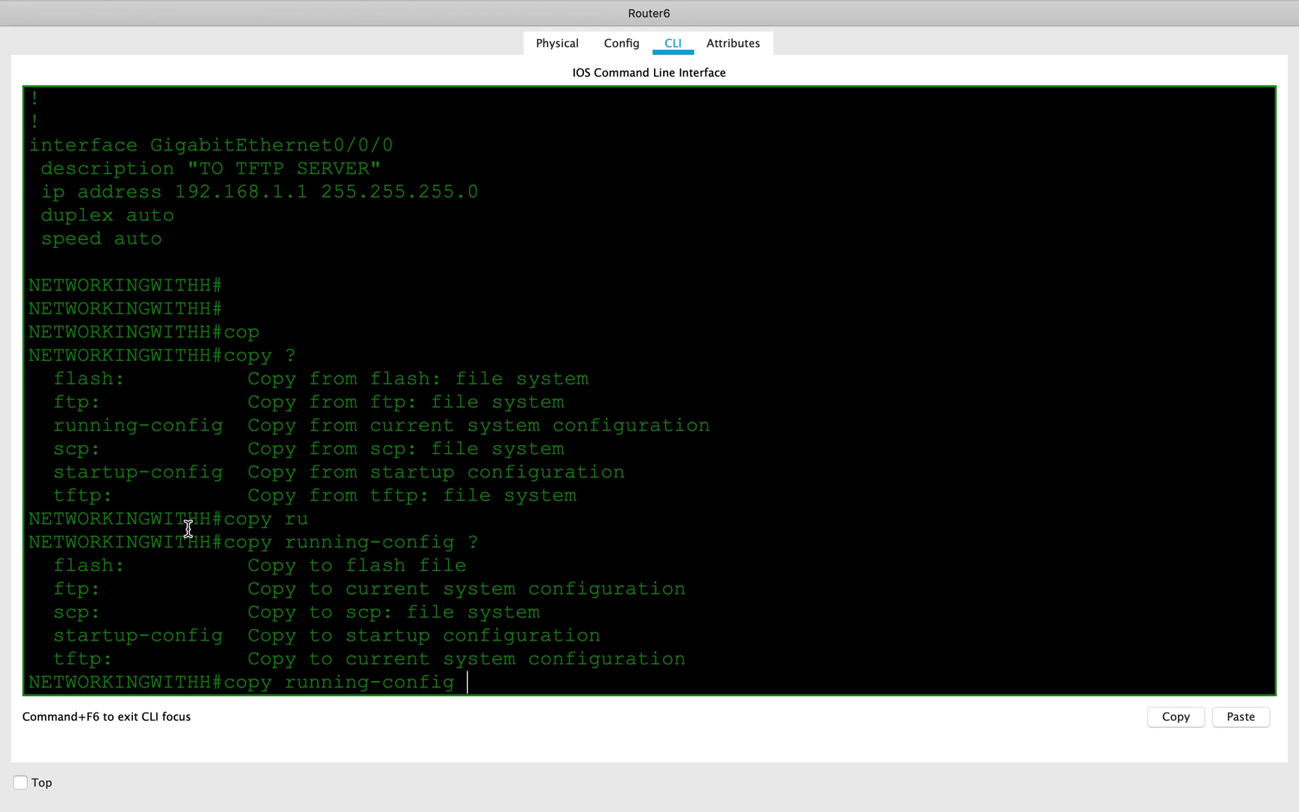
left_click_drag(113, 659, 29, 659)
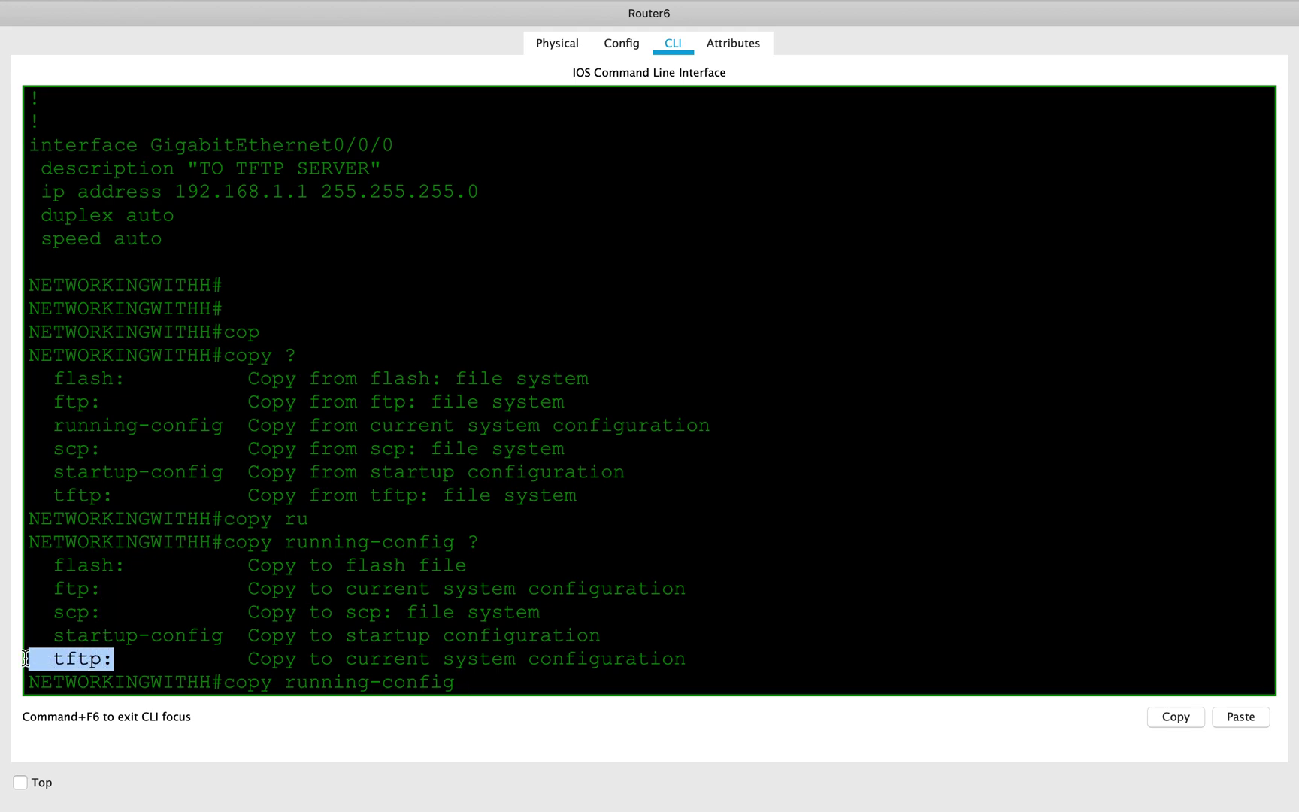
left_click(551, 643)
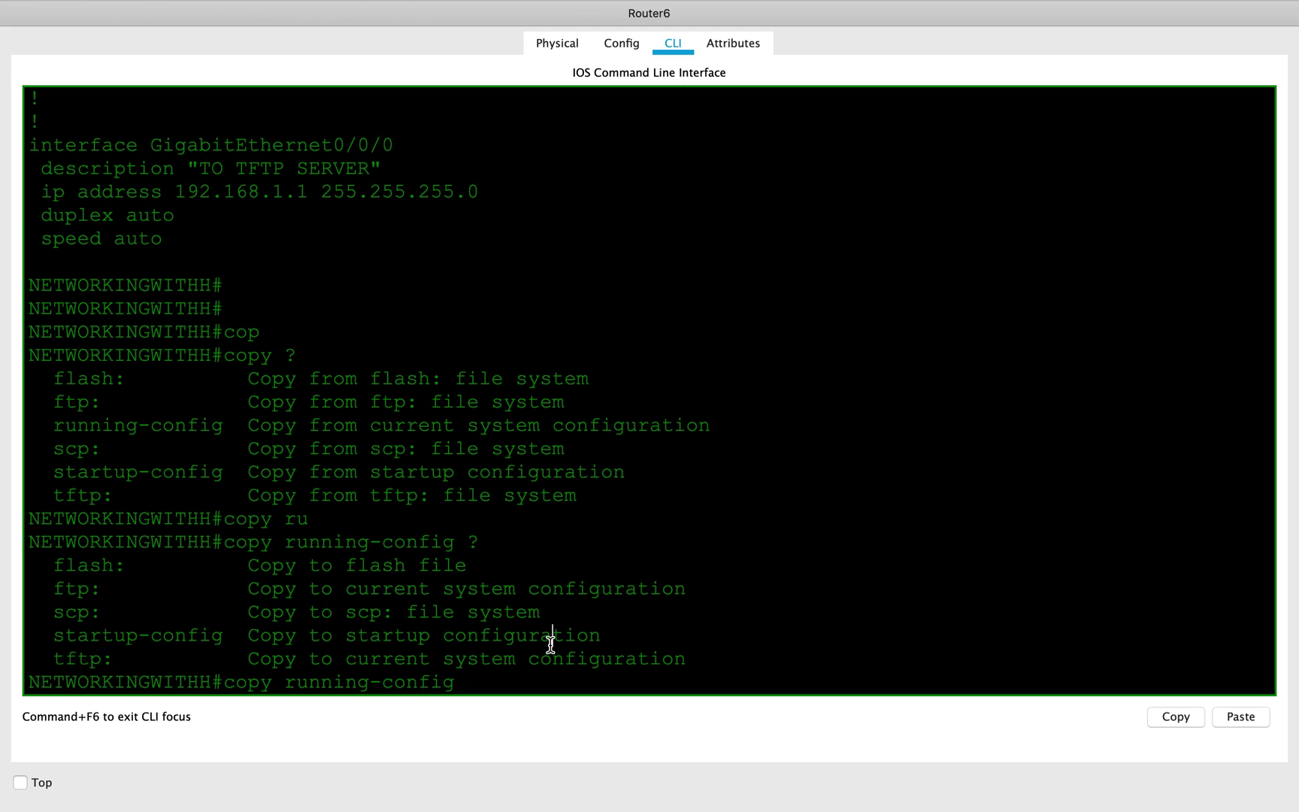
- Copy the running configuration to the TFTP server at 192.168.1.10, accepting the default destination filename NETWORKINGWITHH-confg
type("t")
key("Tab")
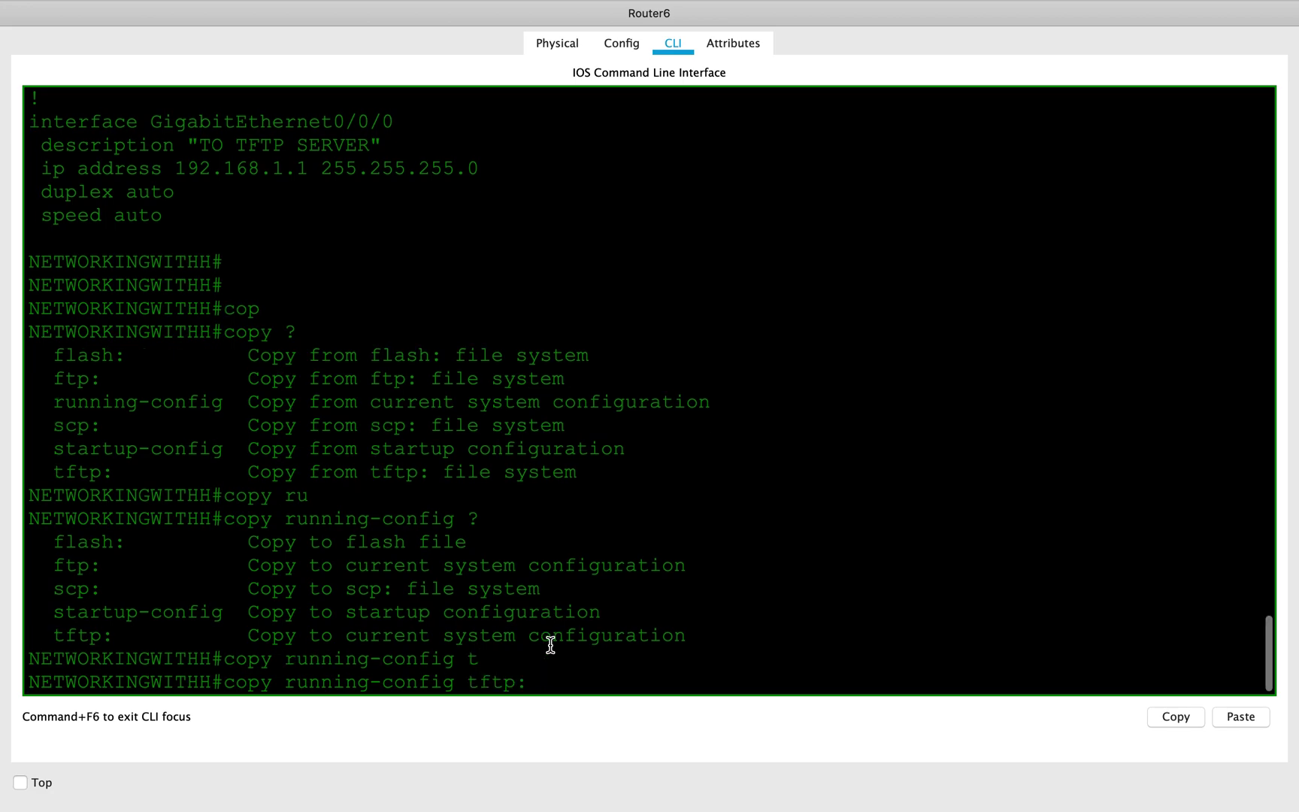
key("Return")
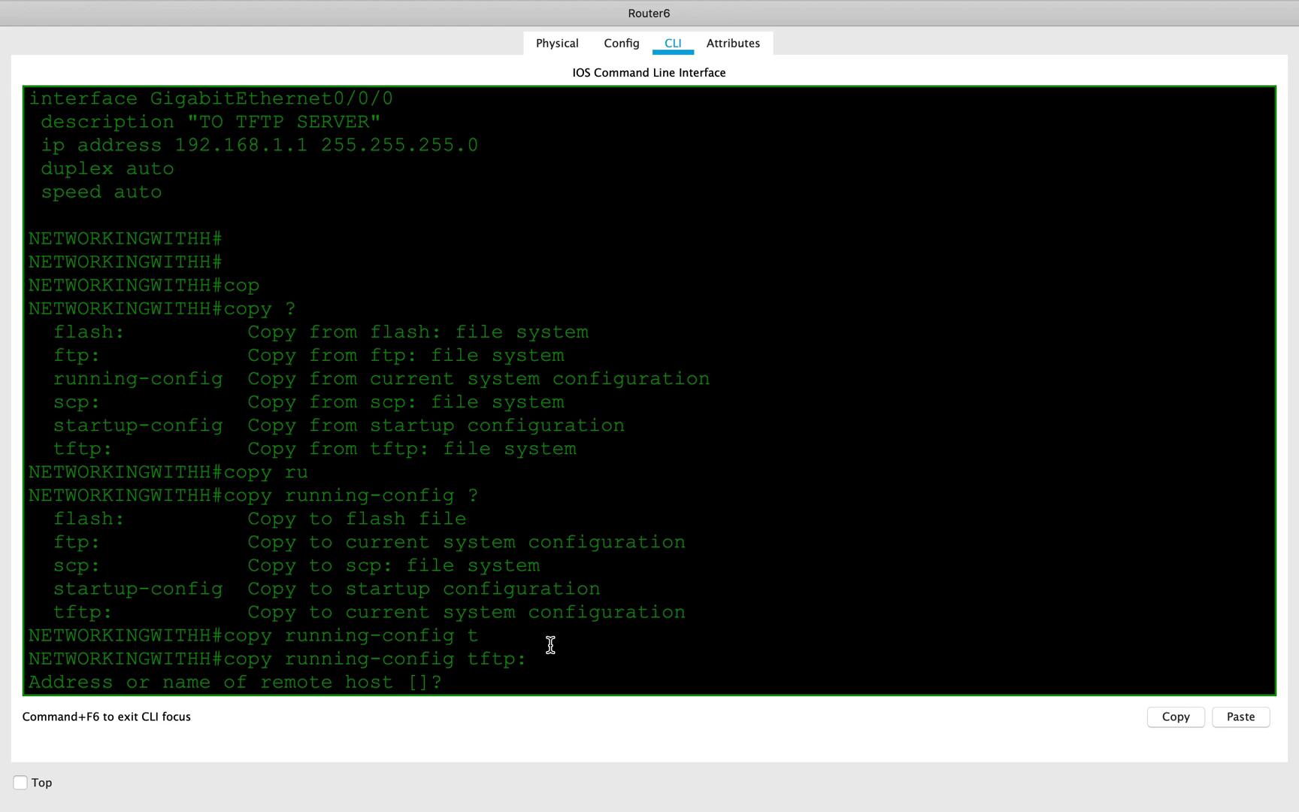
type("192.168.1.10")
key("Return")
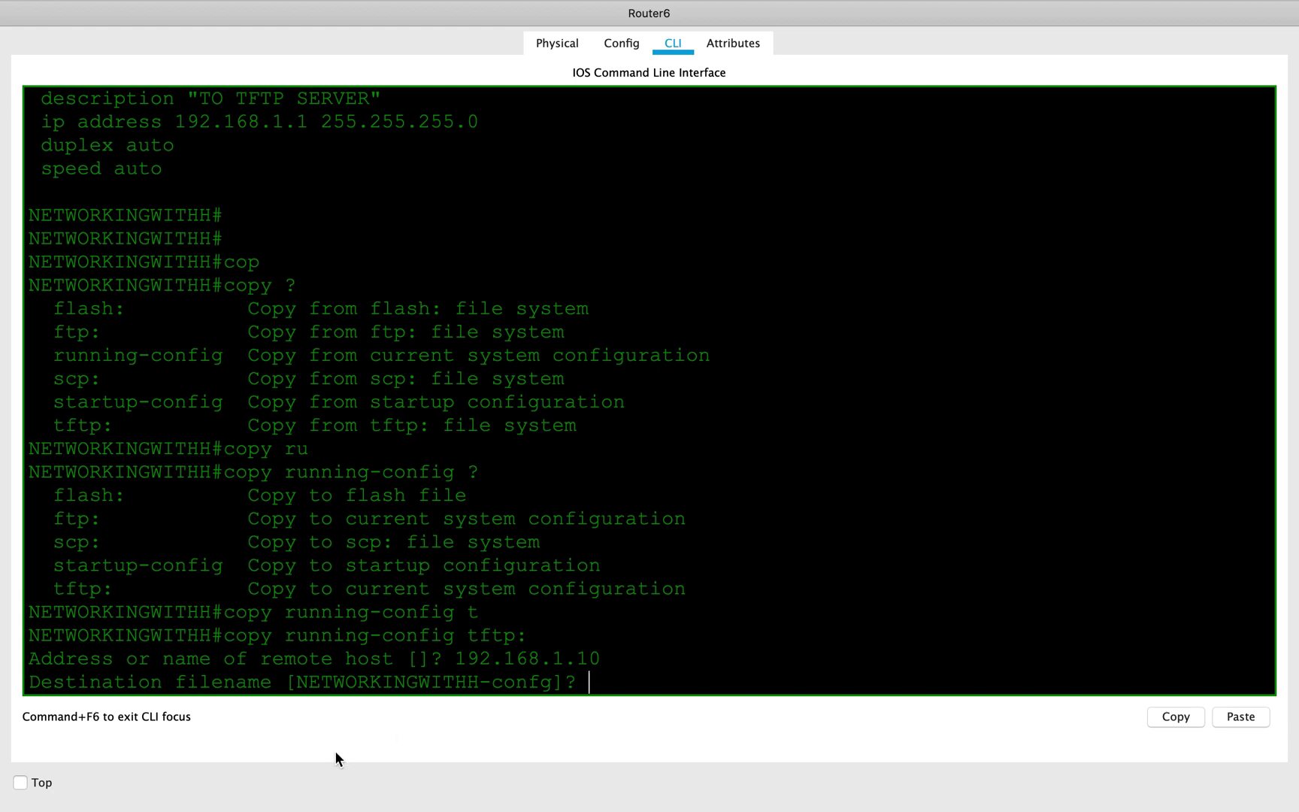
left_click_drag(297, 681, 567, 686)
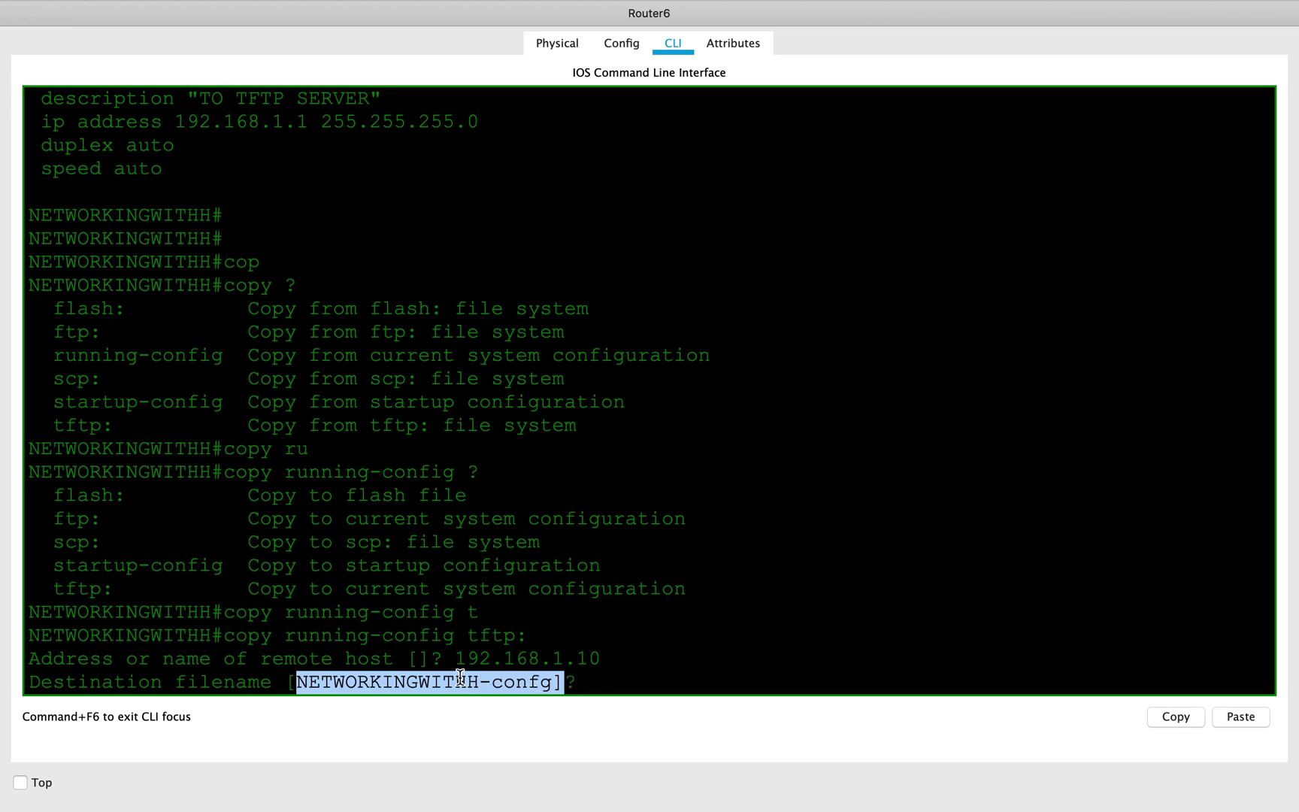
left_click(621, 678)
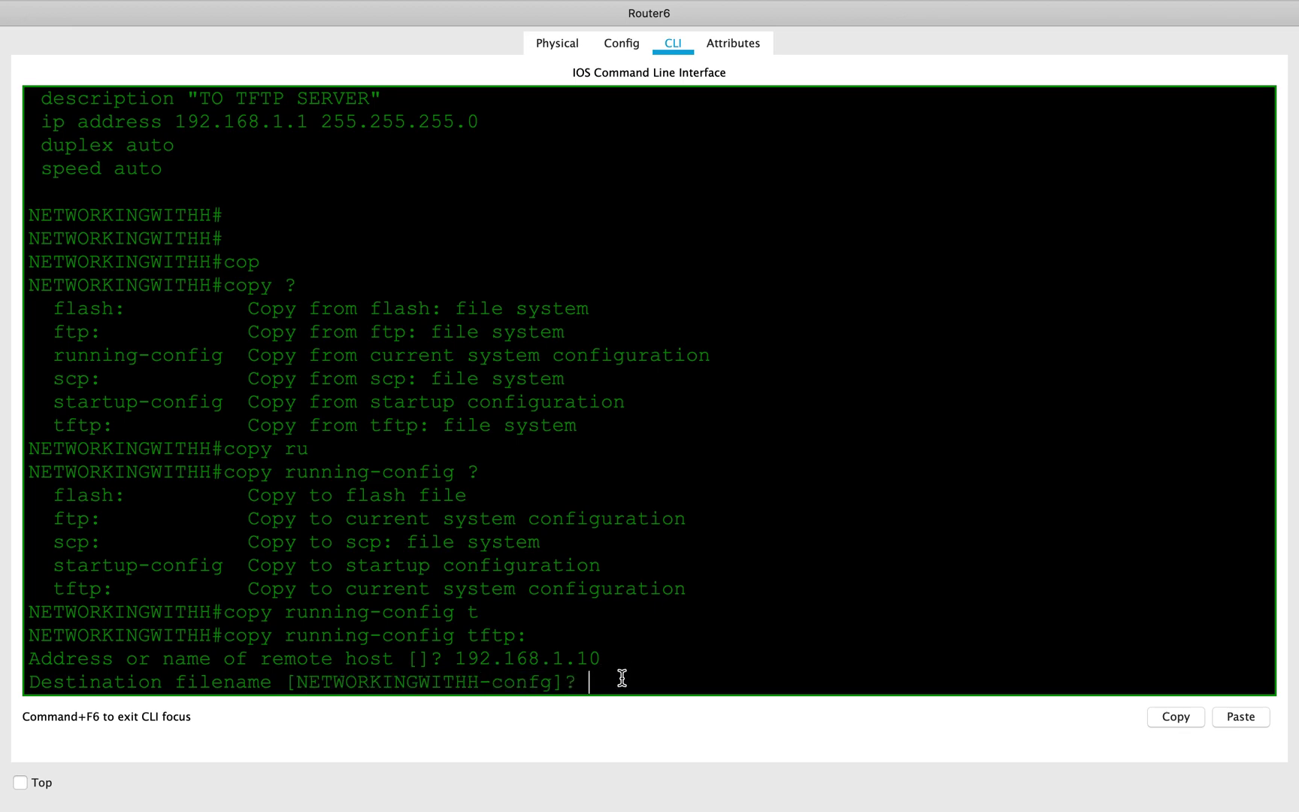
key("Return")
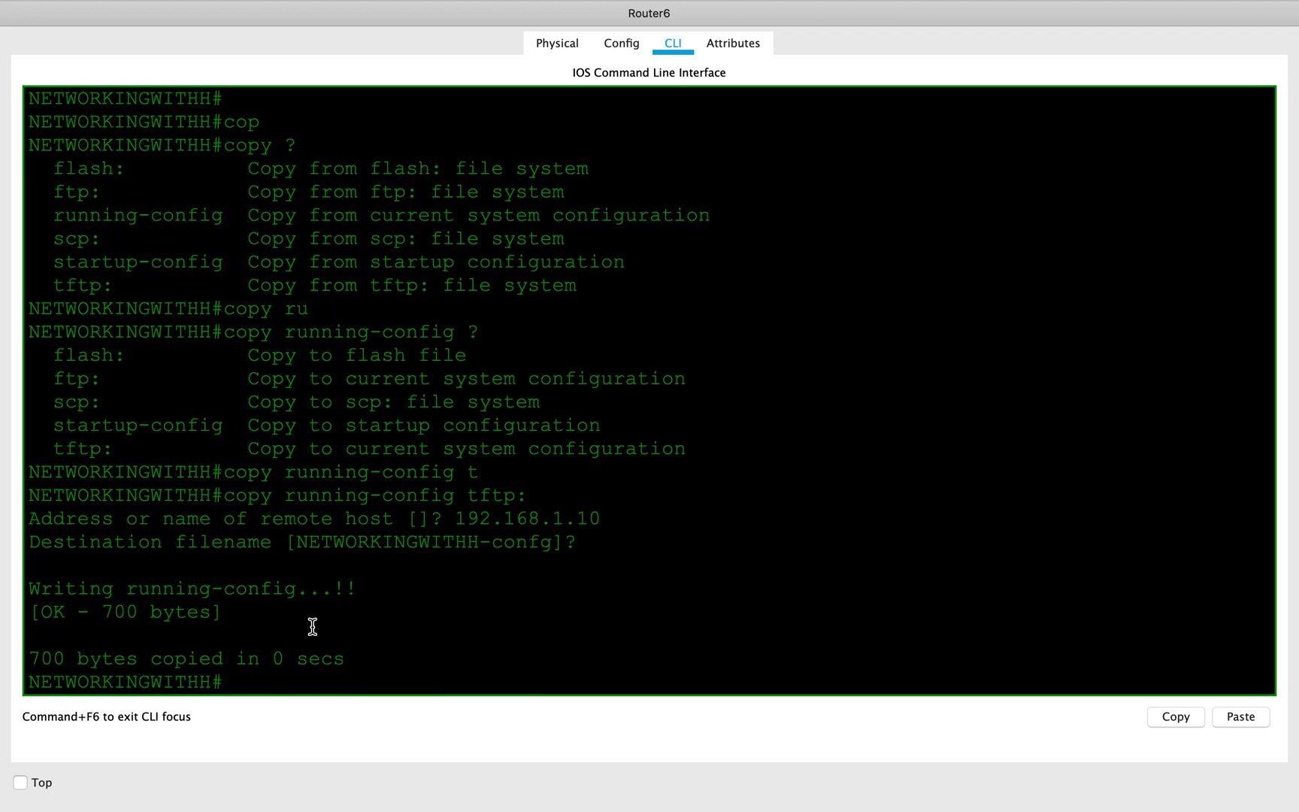
left_click_drag(349, 654, 3, 602)
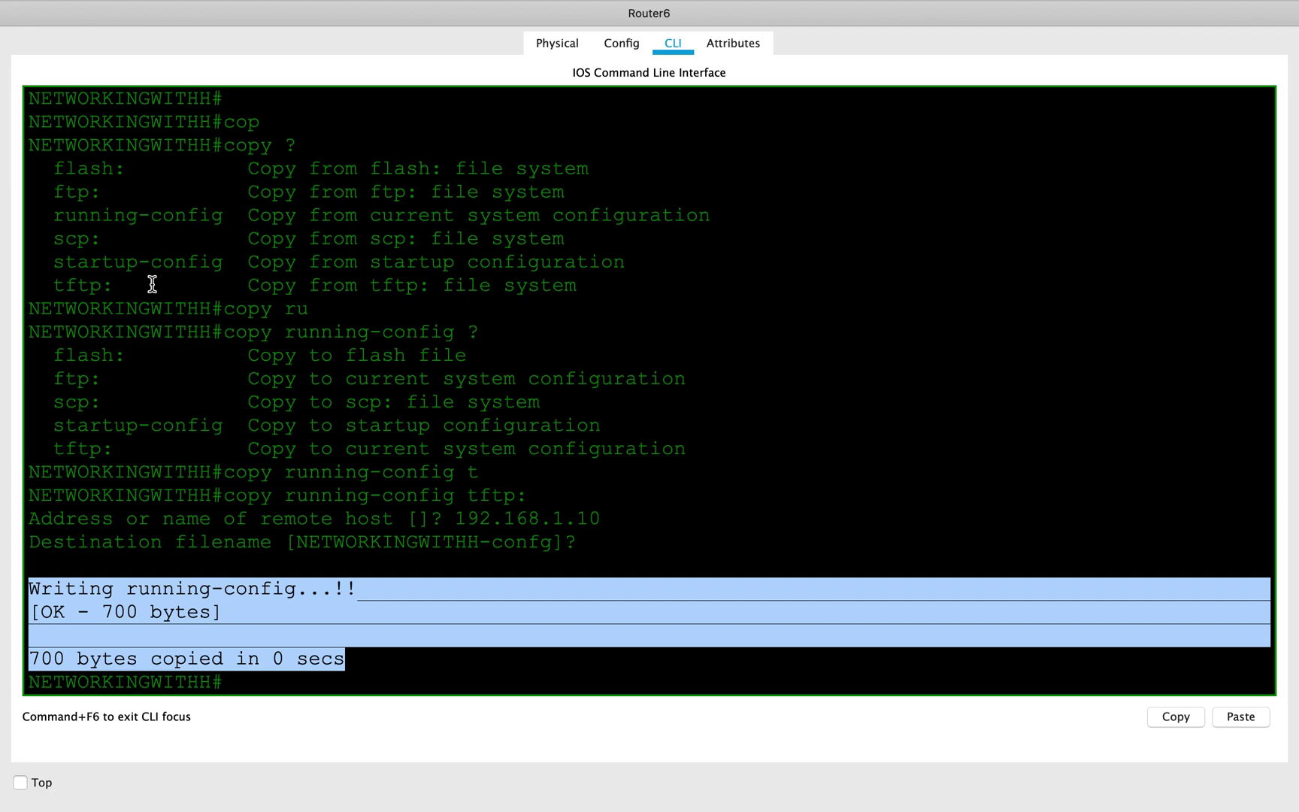
- Look for the NETWORKINGWITHH-confg file in the server's TFTP service file list, and close the server window
key("ctrl+Left")
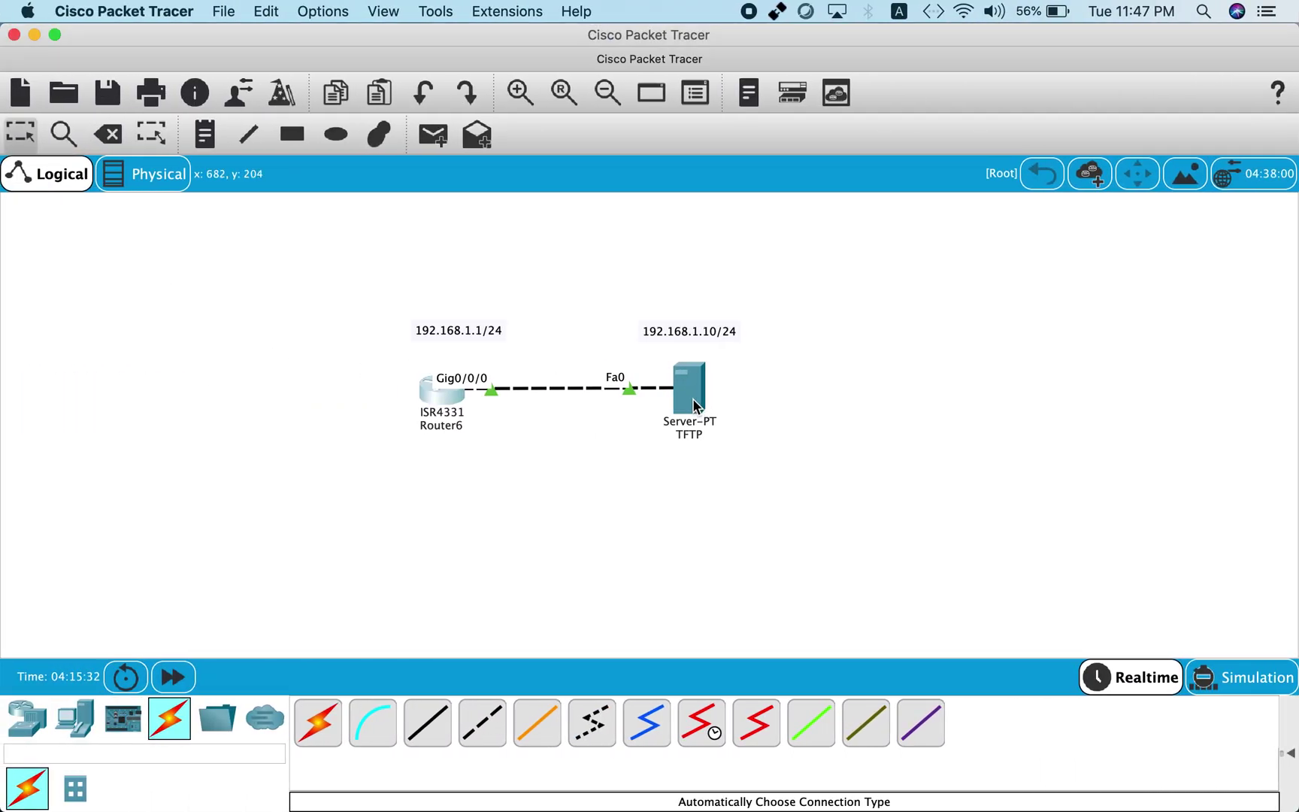
left_click(688, 385)
left_click(468, 321)
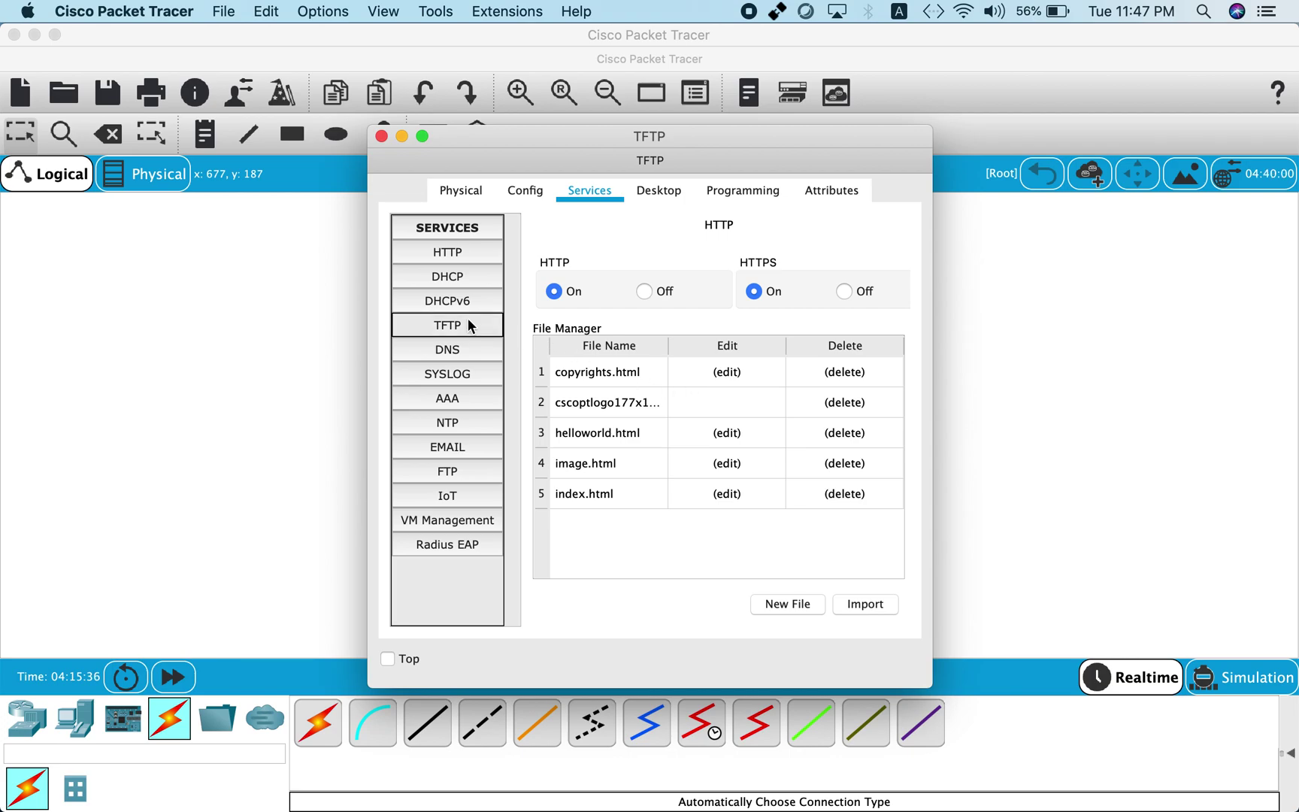
left_click(609, 325)
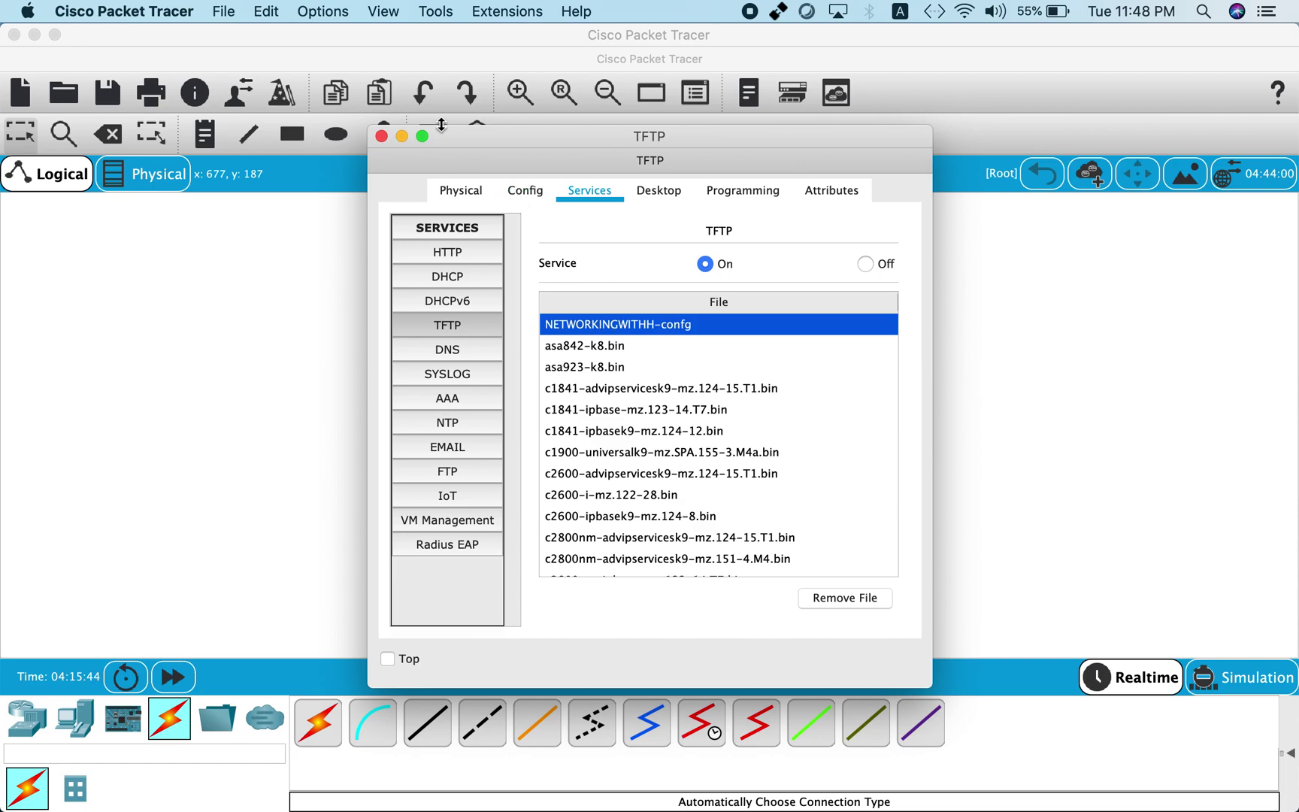
left_click(381, 136)
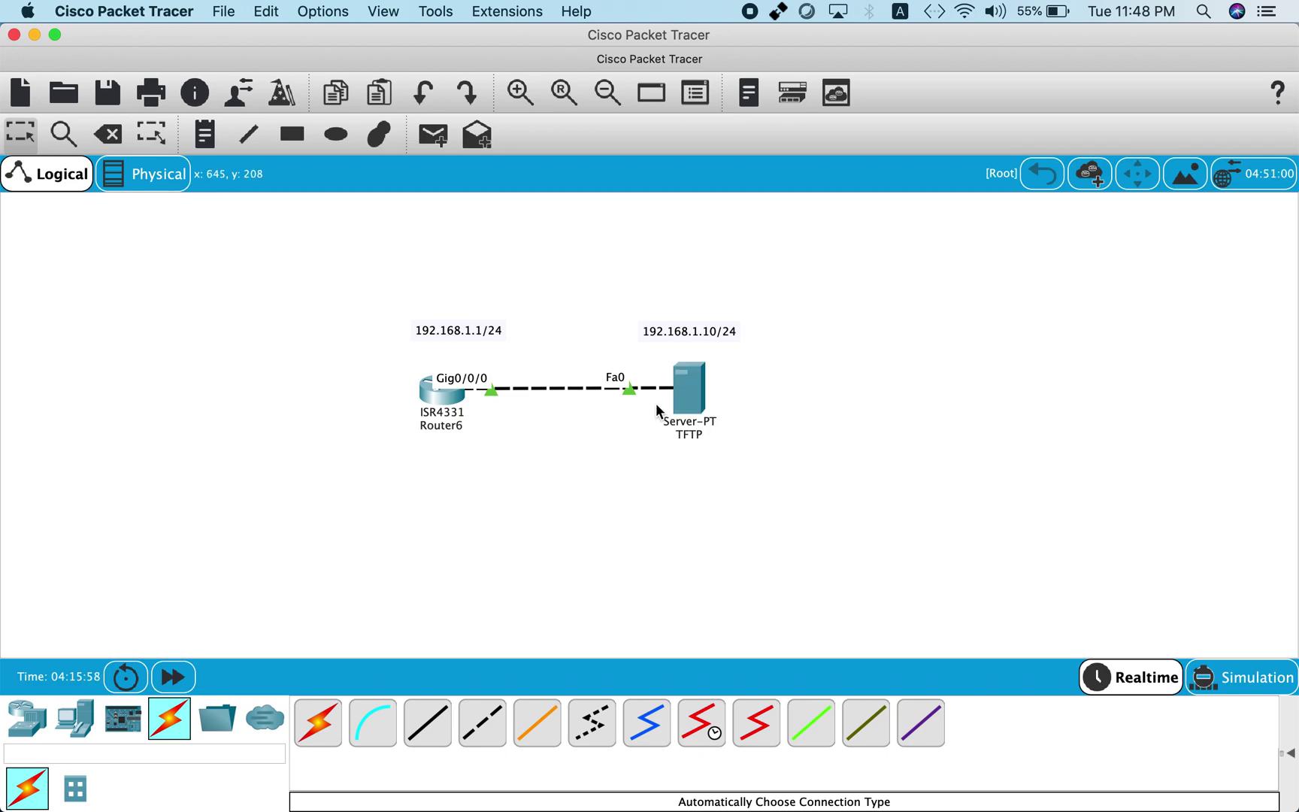
- Add a second 4331 router beside the TFTP server and move the Router6 end of the cable to the new router's GigabitEthernet0/0/0
left_click(27, 718)
left_click_drag(319, 726, 977, 392)
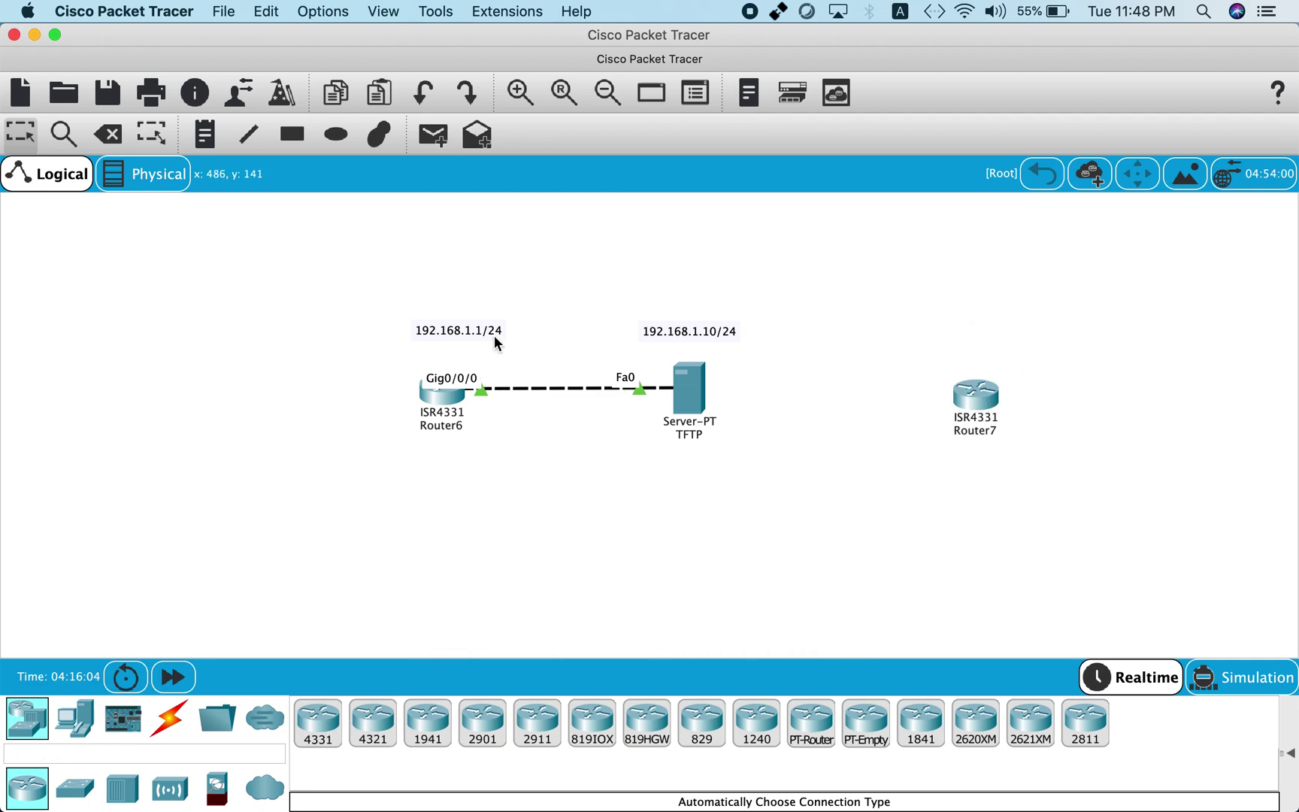
left_click(480, 390)
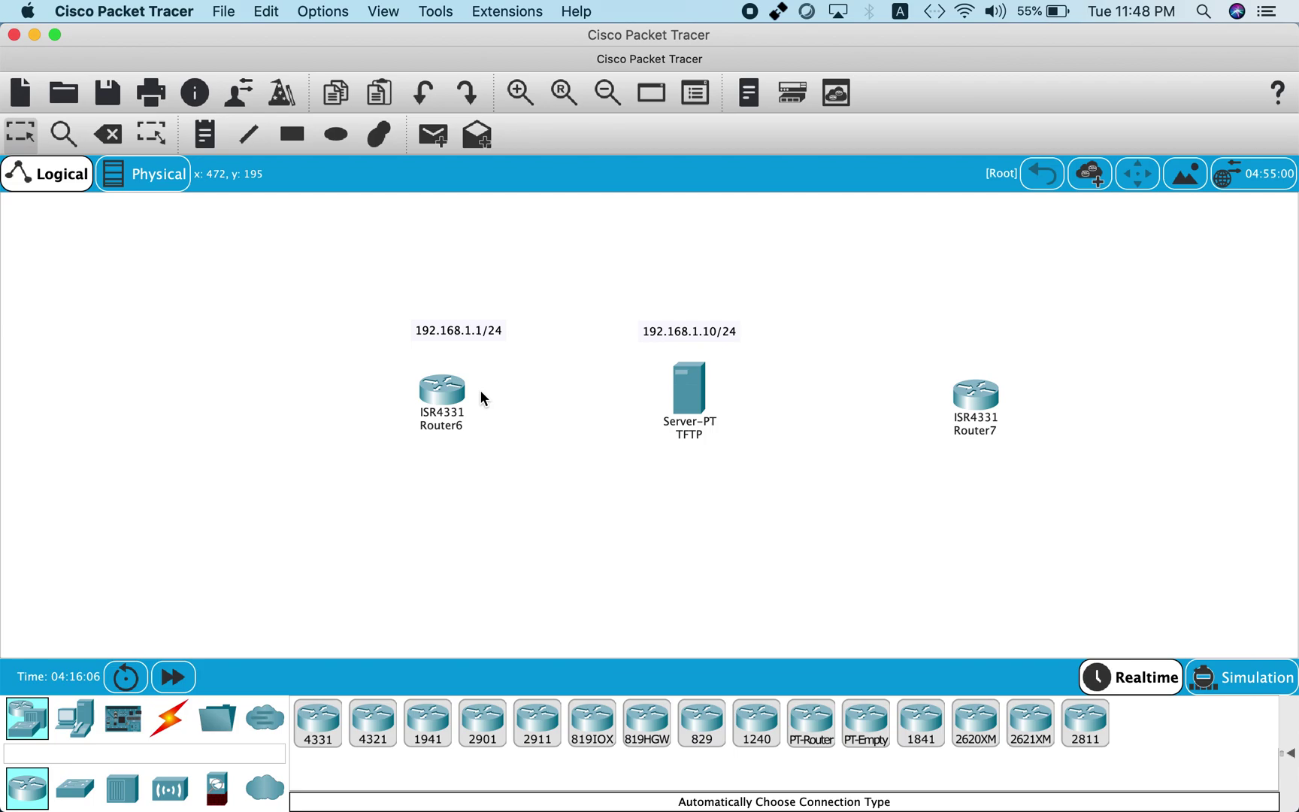
mouse_move(967, 393)
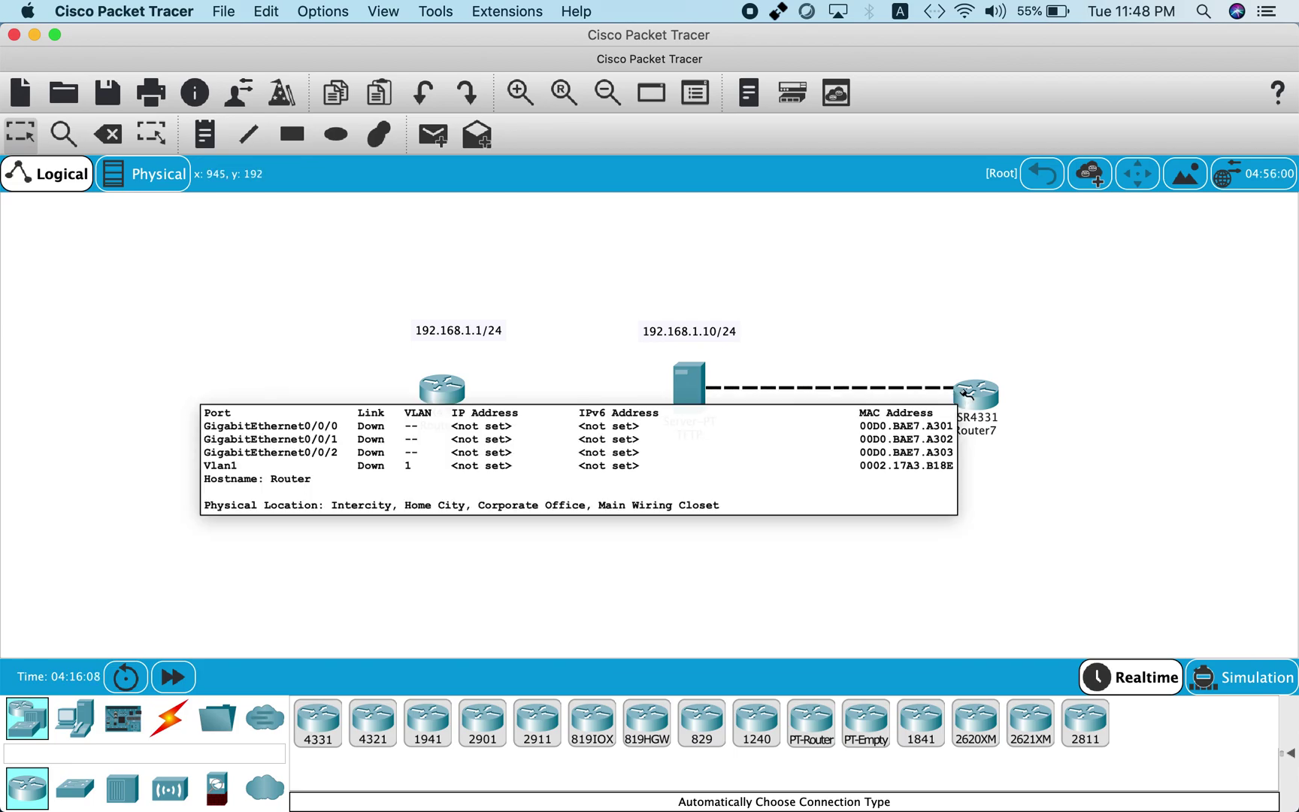
left_click(969, 396)
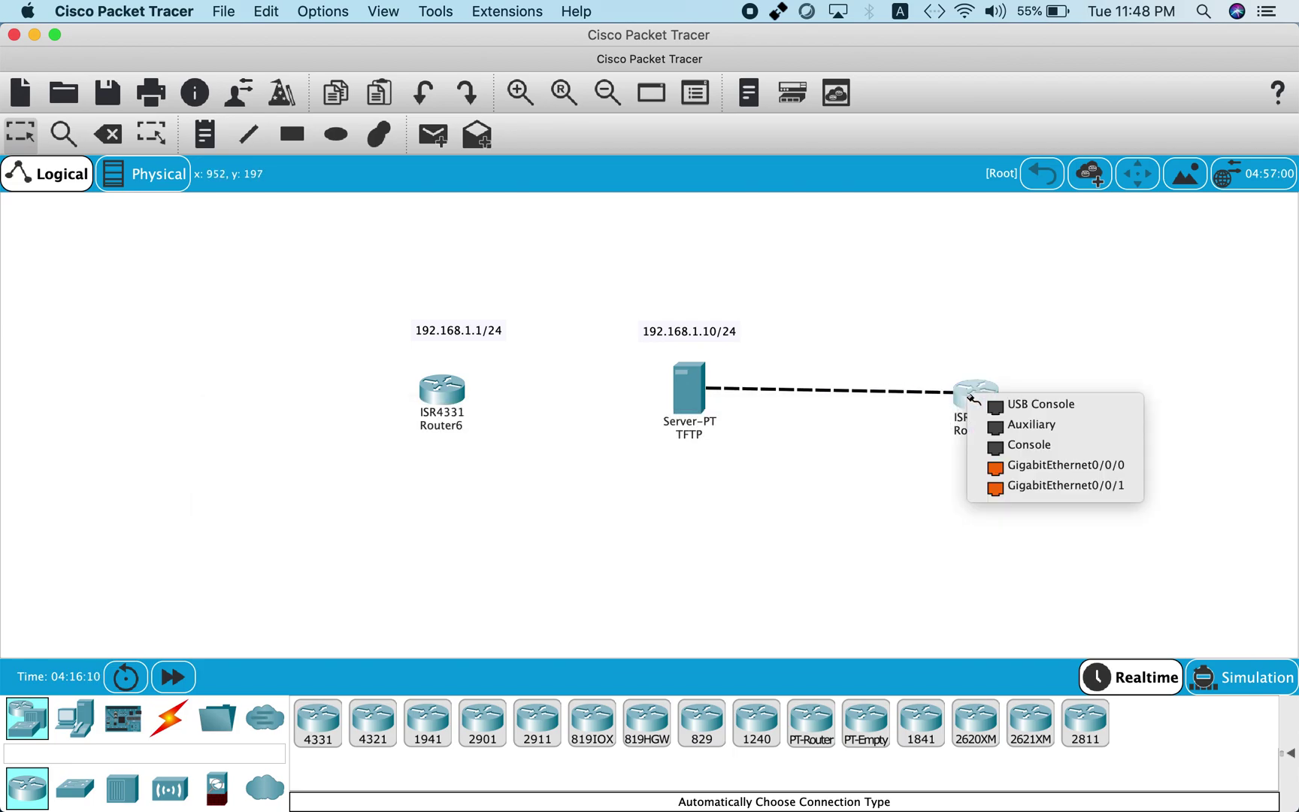
left_click(1041, 466)
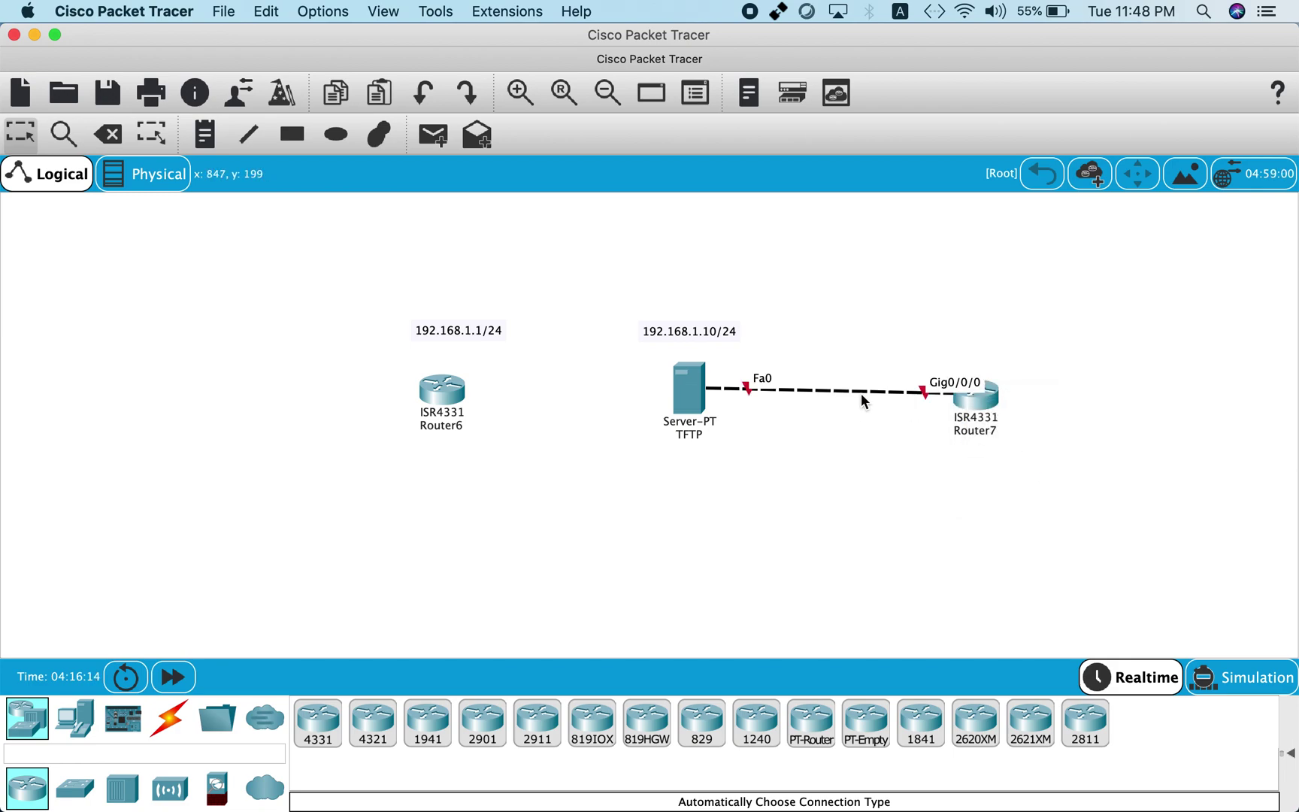
mouse_move(981, 415)
left_mouse_down()
mouse_move(998, 393)
mouse_move(1005, 410)
left_mouse_up()
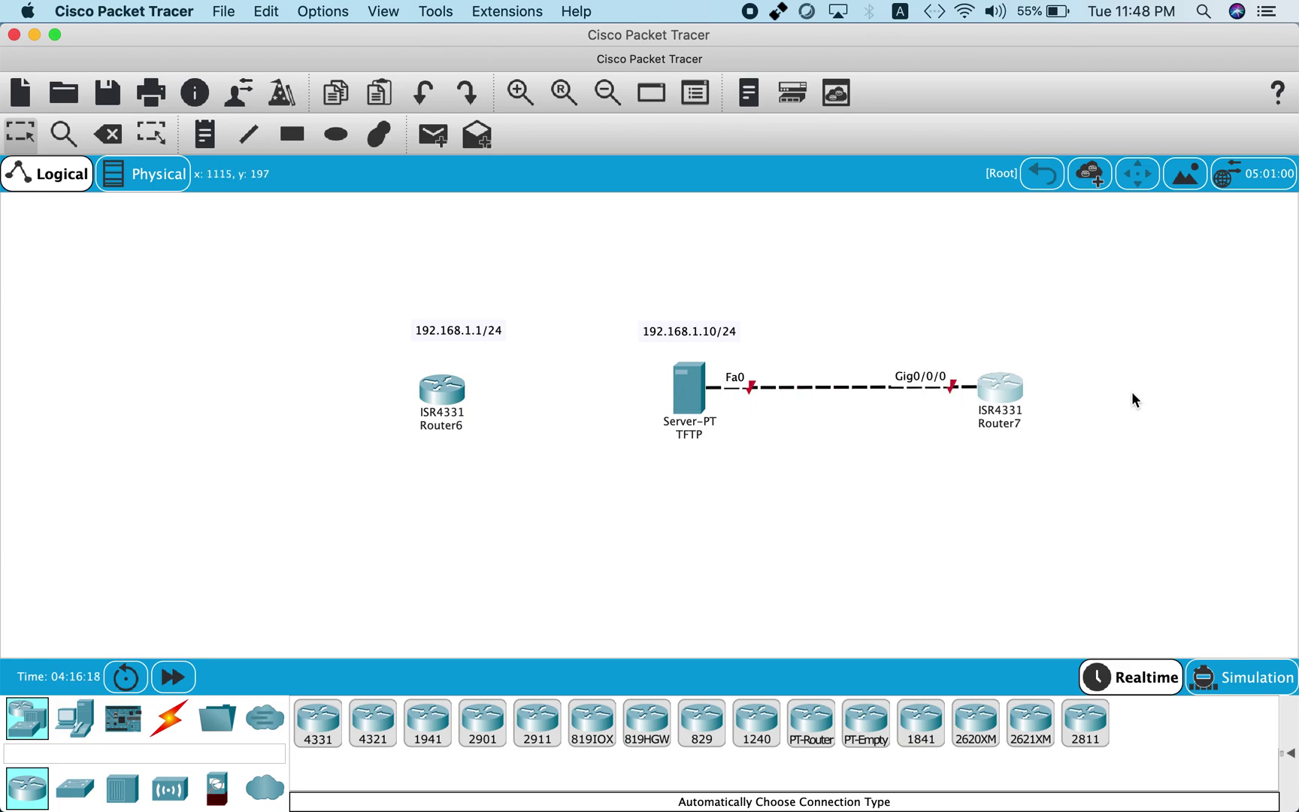
- Open Router7's command line full screen and decline the initial configuration dialog to reach the user mode prompt
left_click(1006, 386)
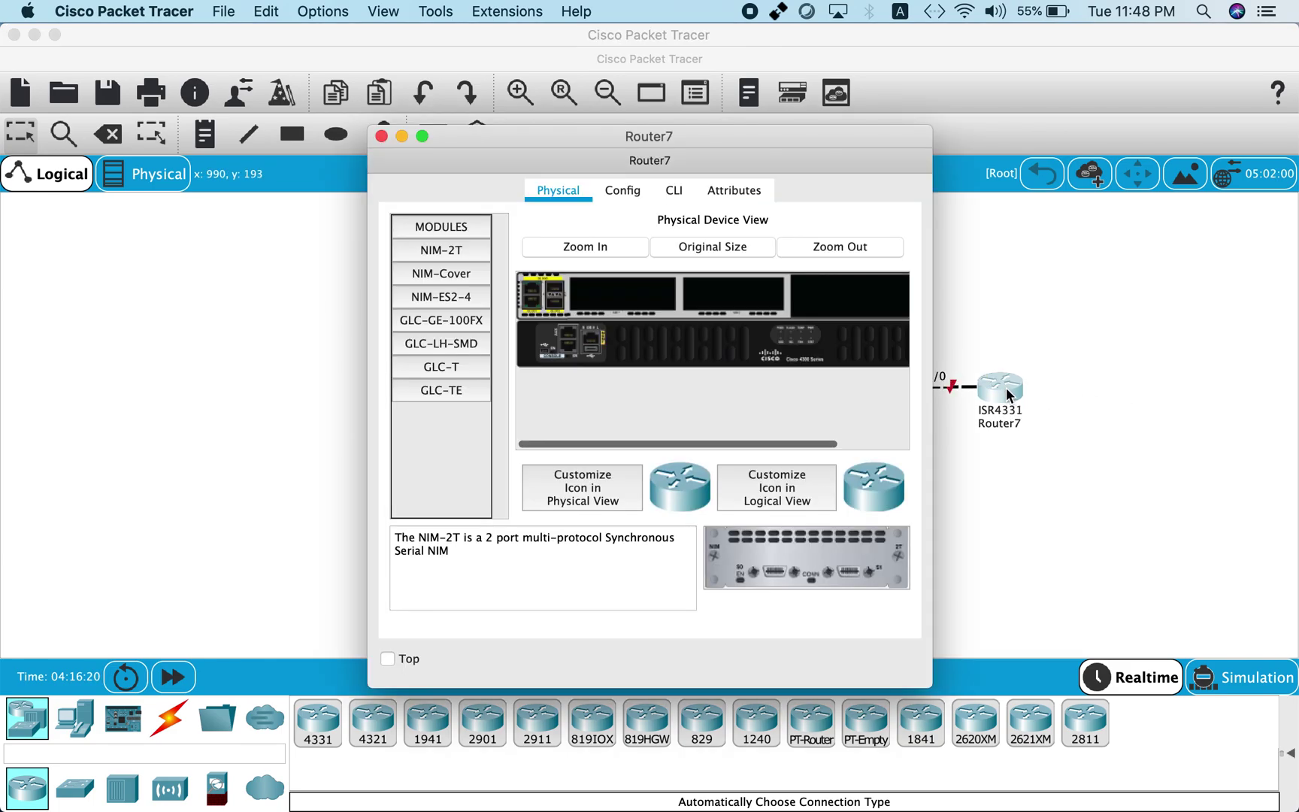
left_click(674, 192)
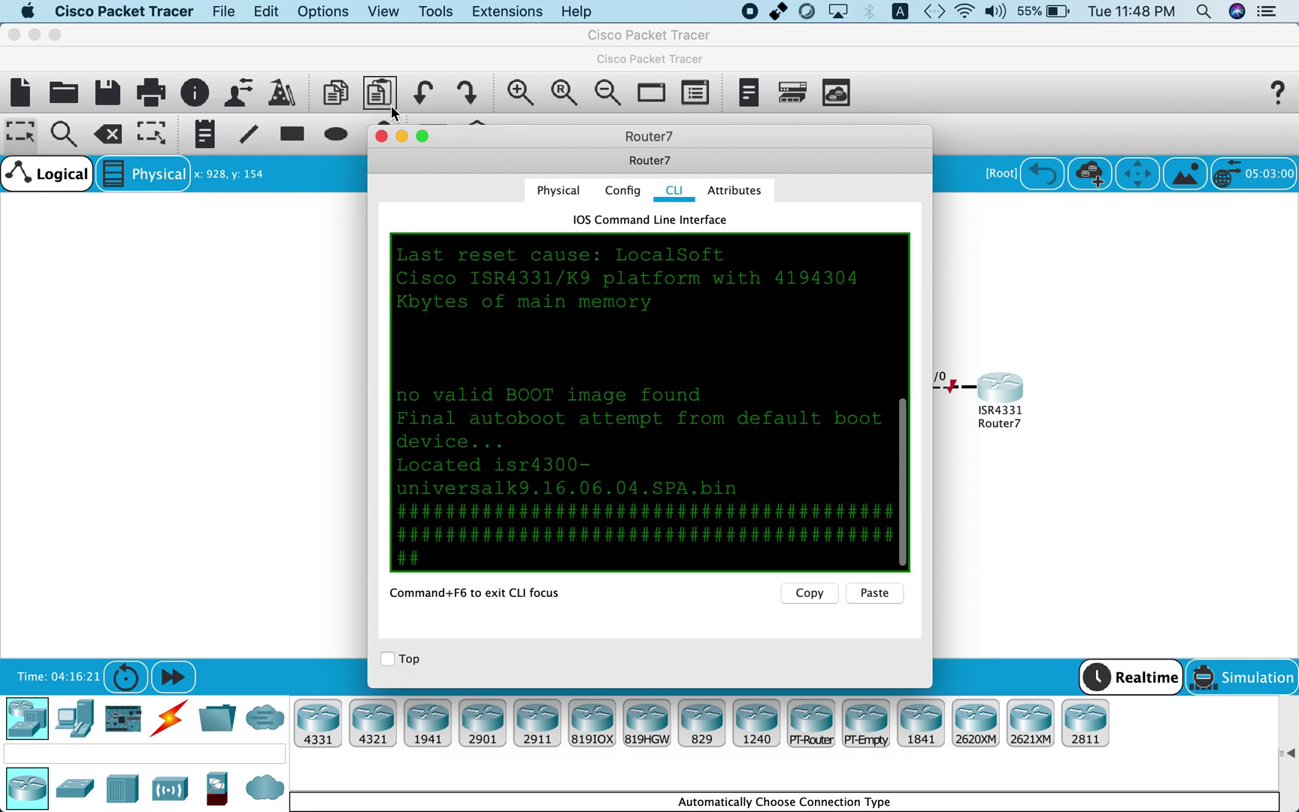
left_click(422, 136)
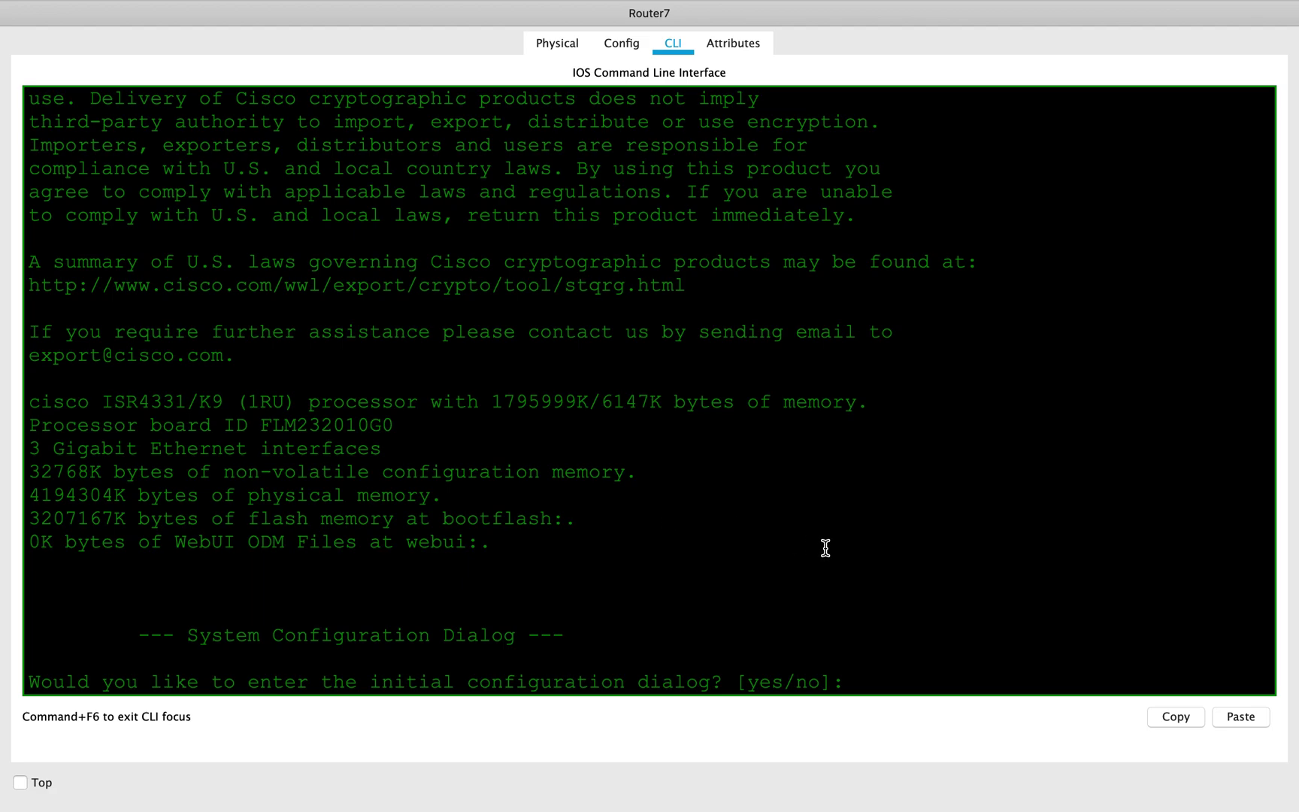
type("no")
key("Return")
key("Return")
key("Return")
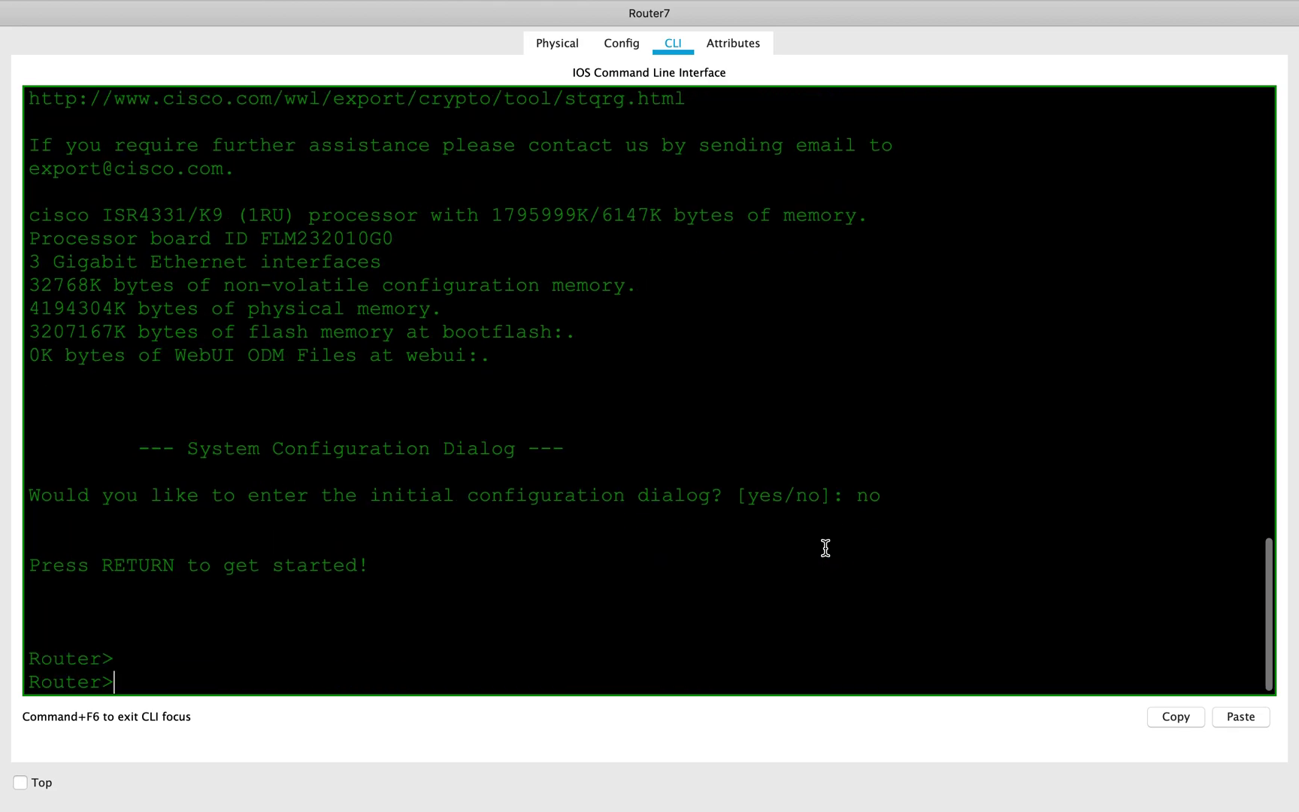
key("Return")
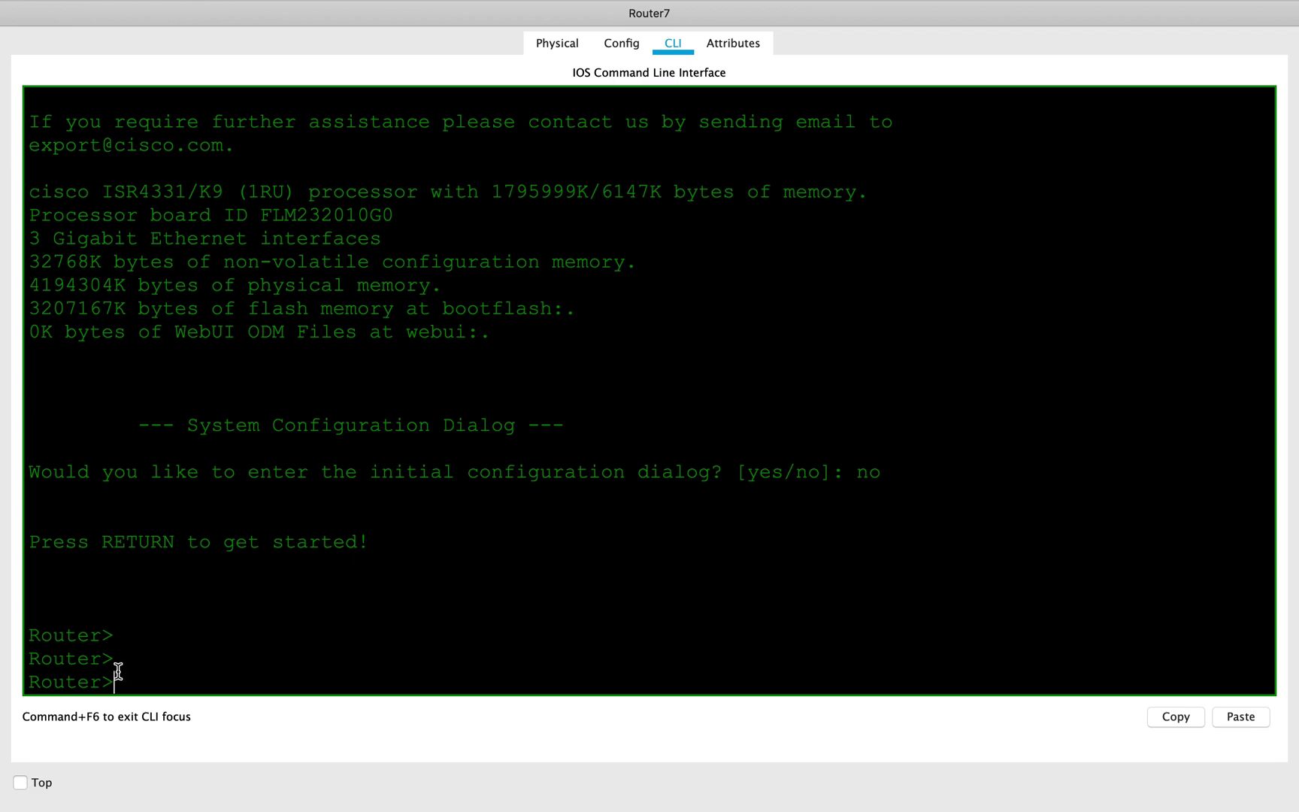
- Enter privileged EXEC mode on the new router with the enable command
left_click_drag(113, 682, 27, 682)
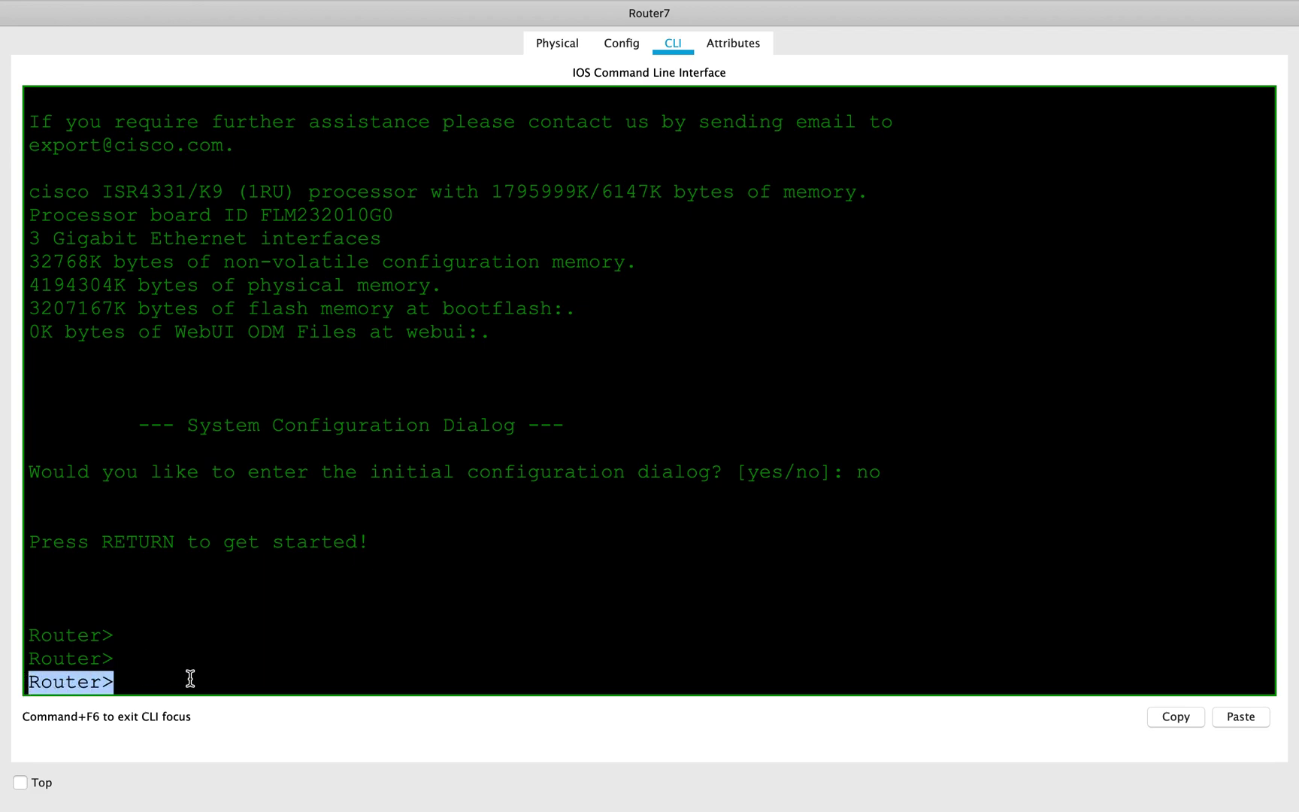
type("en")
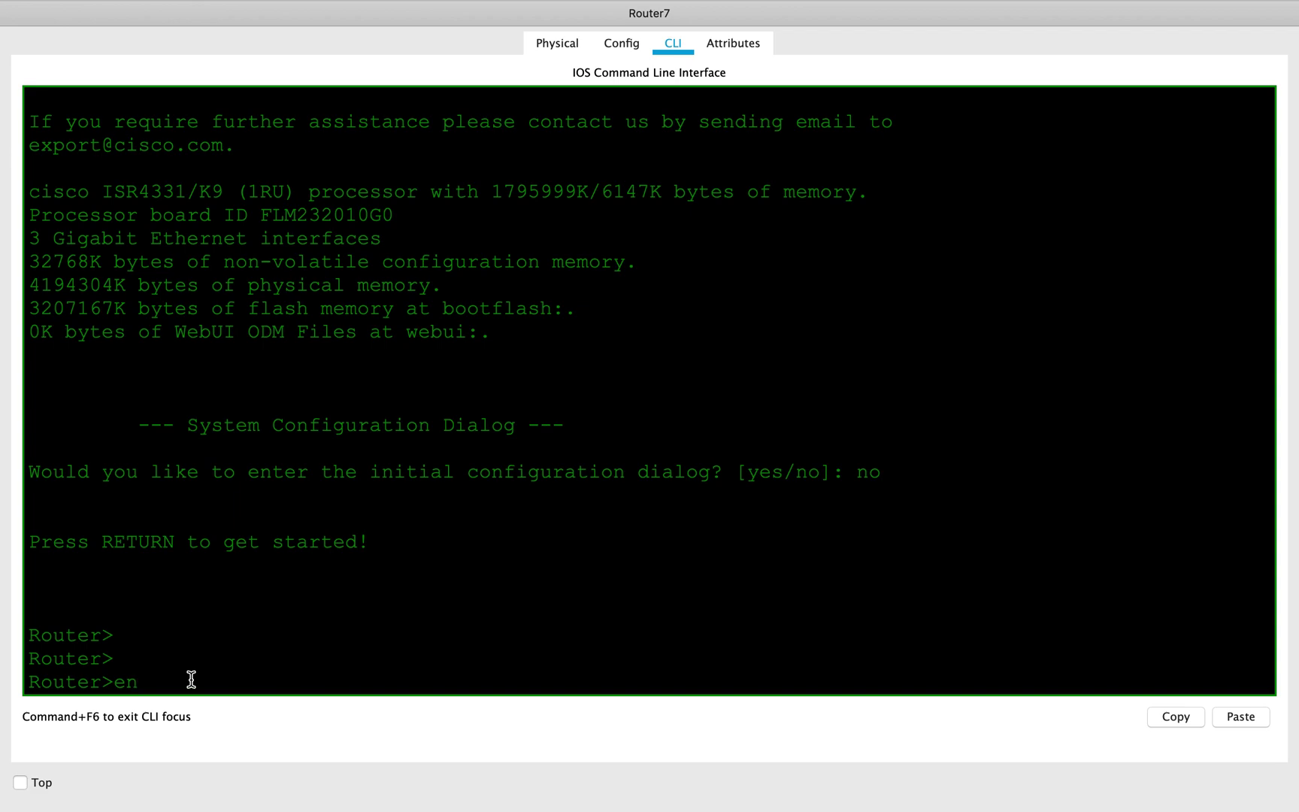
key("Return")
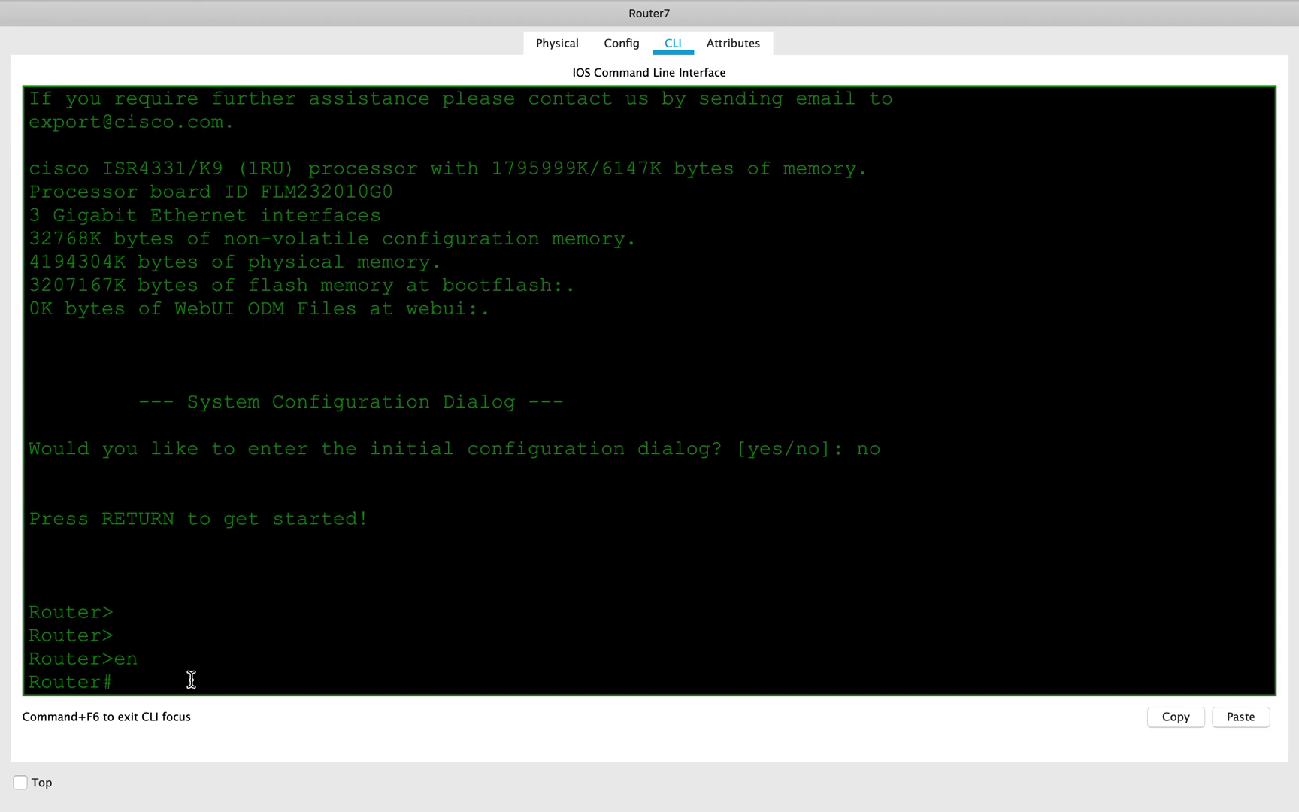
- Display the router's running configuration and examine the hostname and the interface settings
type("run")
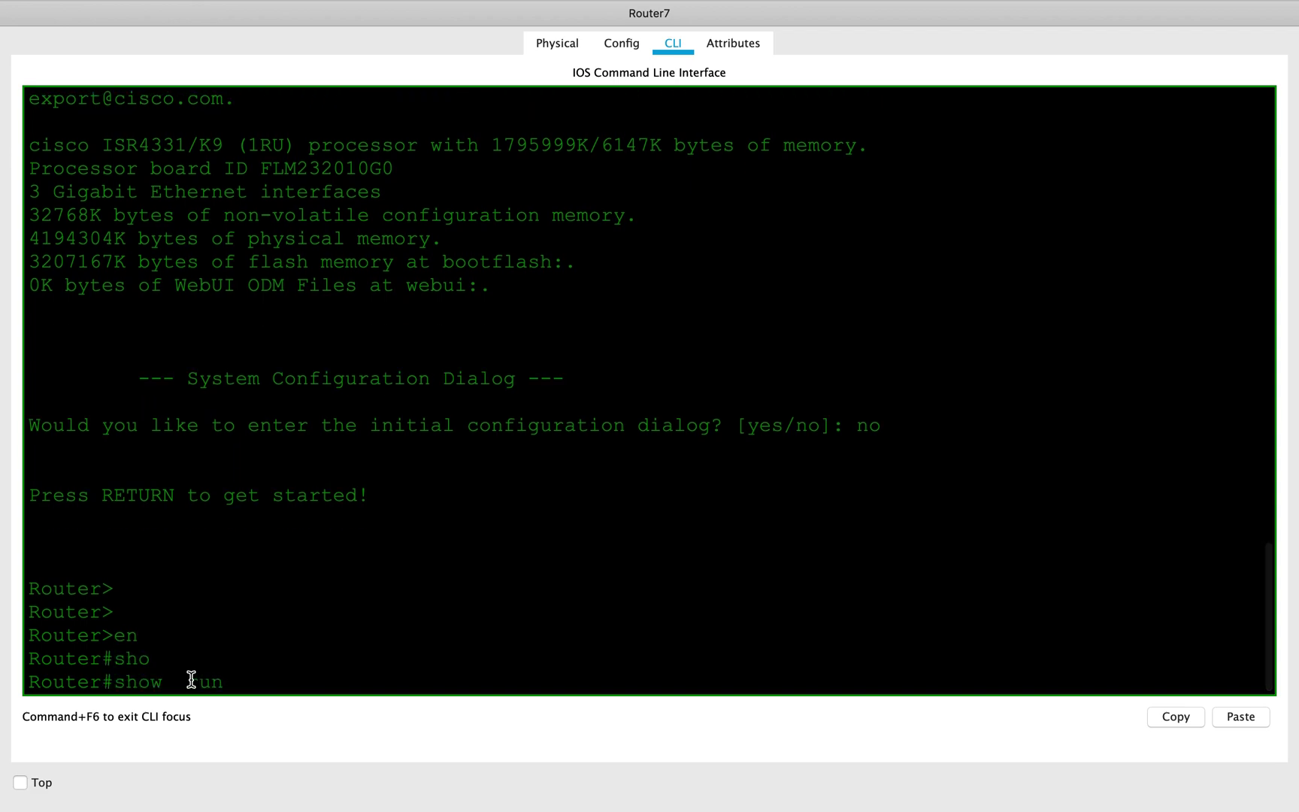
key("Tab")
key("Return")
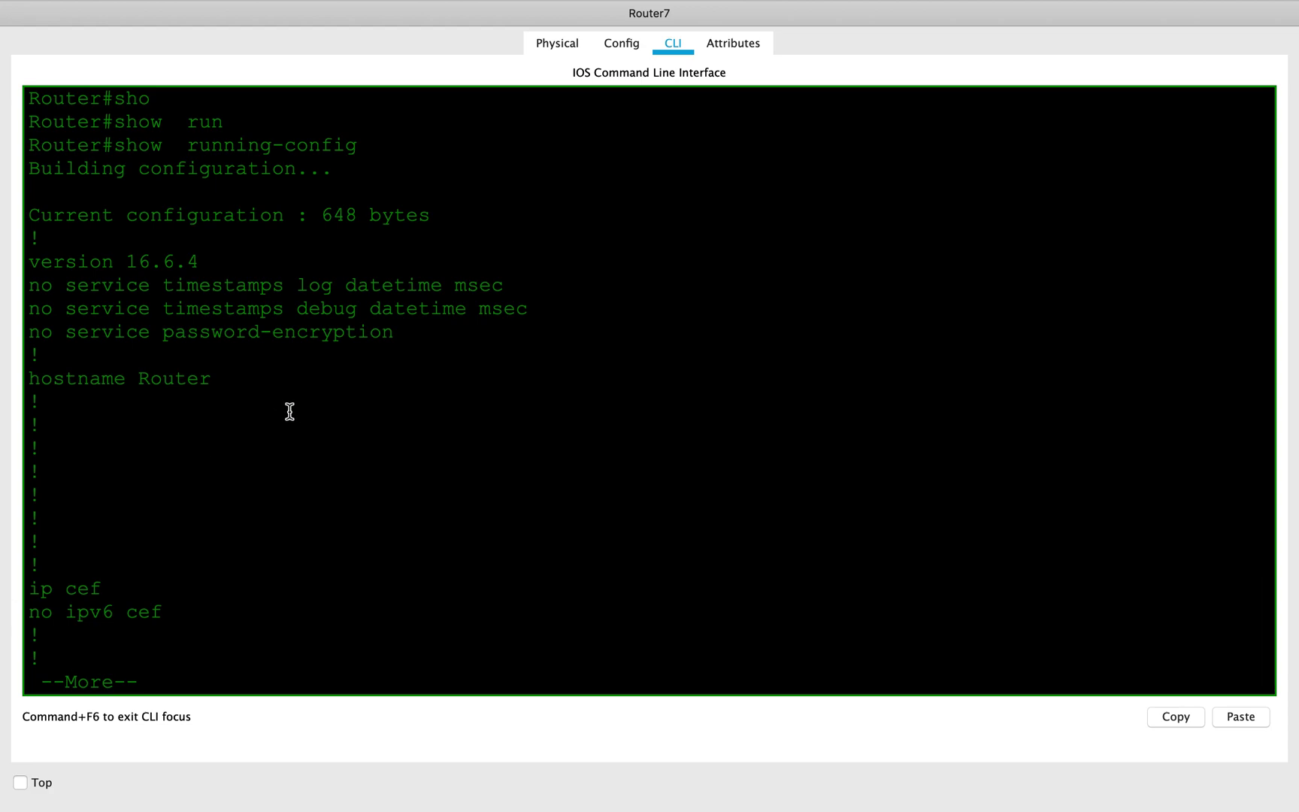
left_click_drag(212, 379, 23, 377)
key("space")
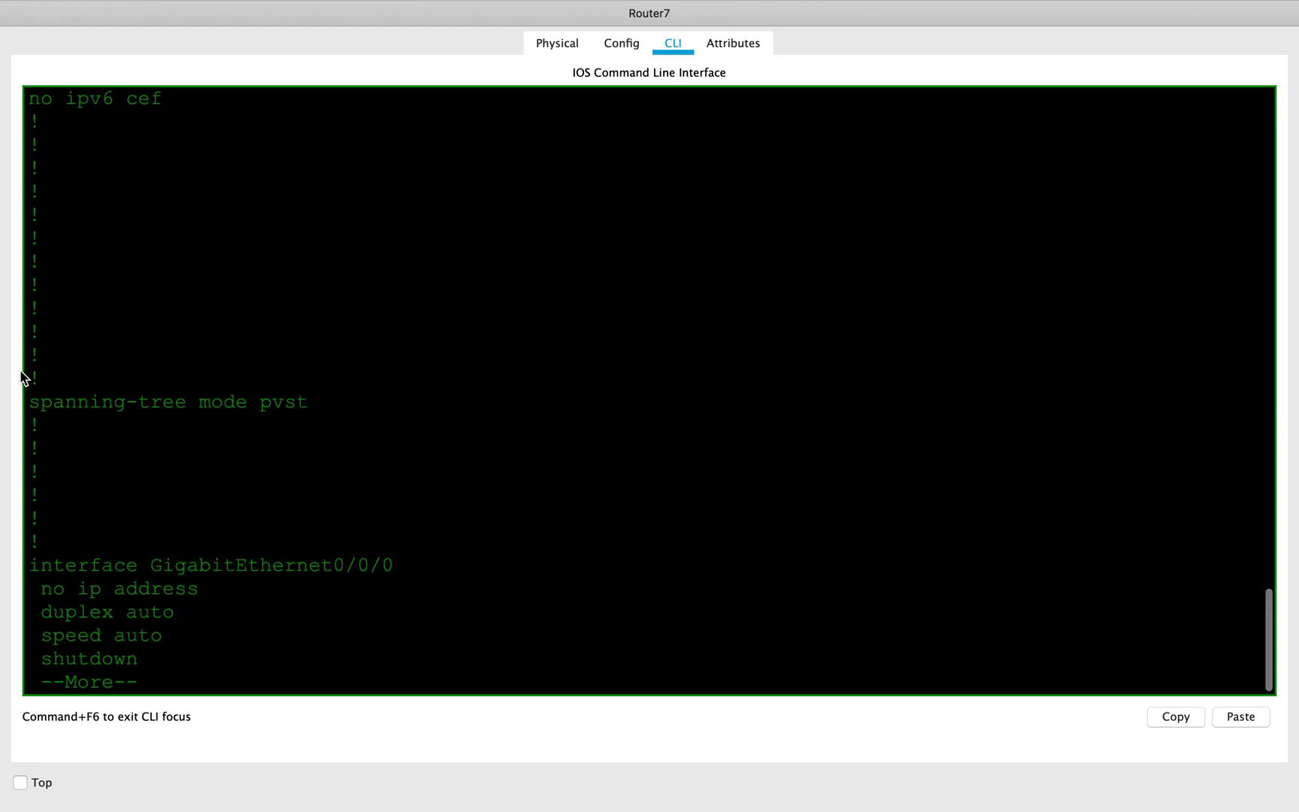
key("space")
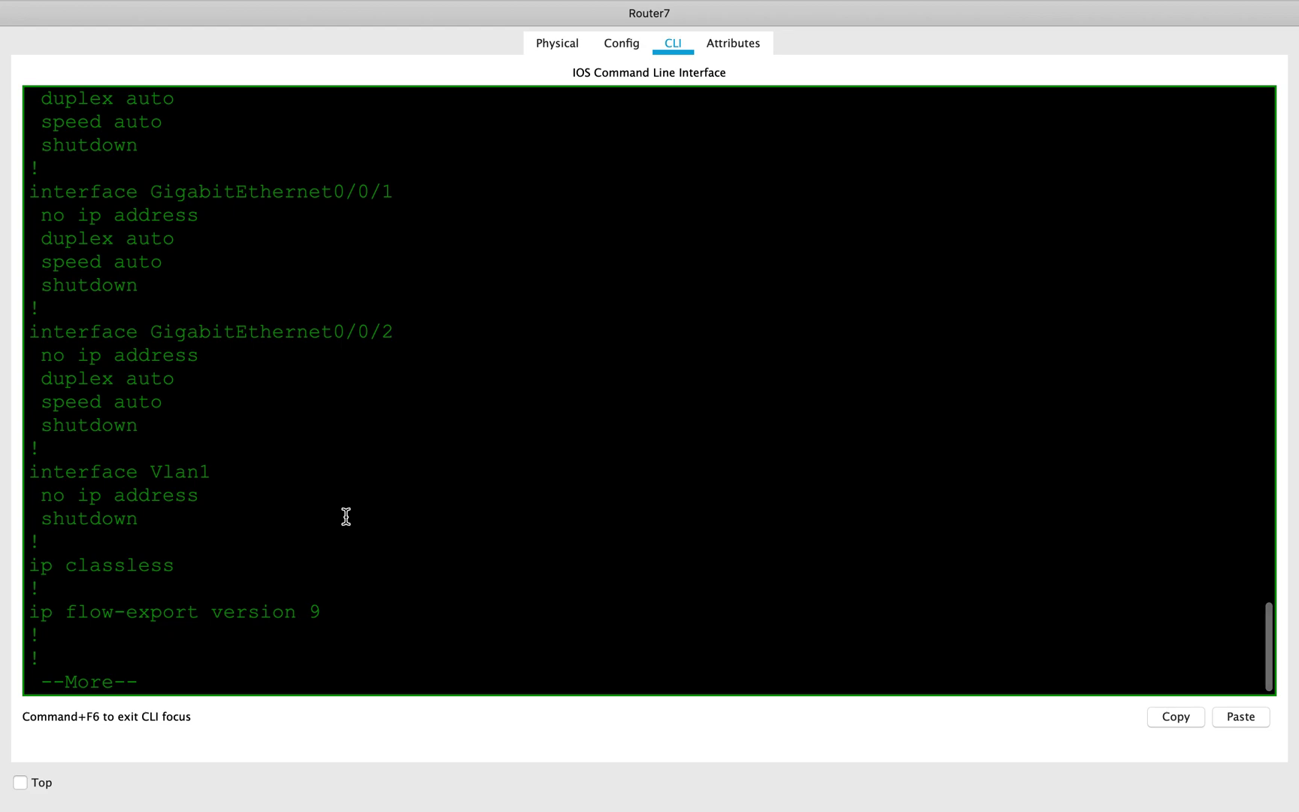
scroll(277, 246, "up", 1)
scroll(277, 247, "up", 3)
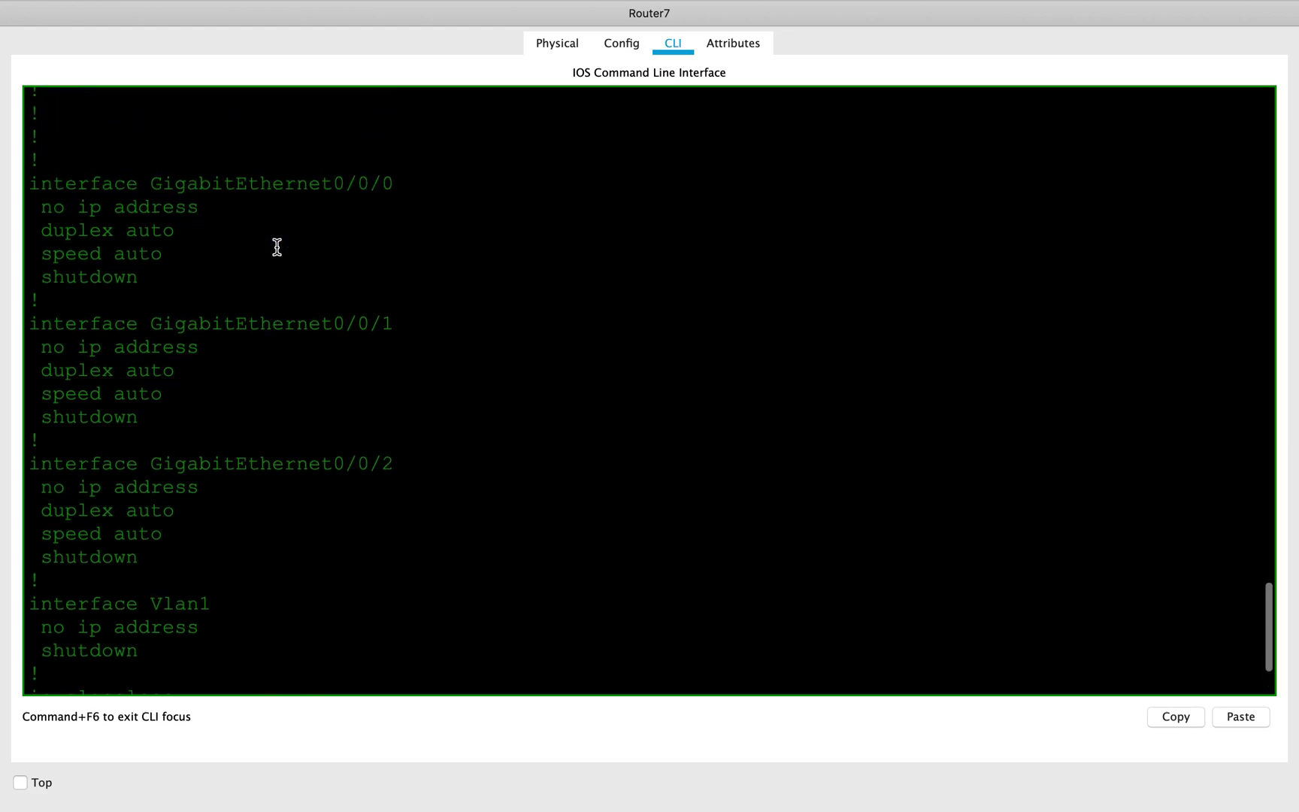
key("q")
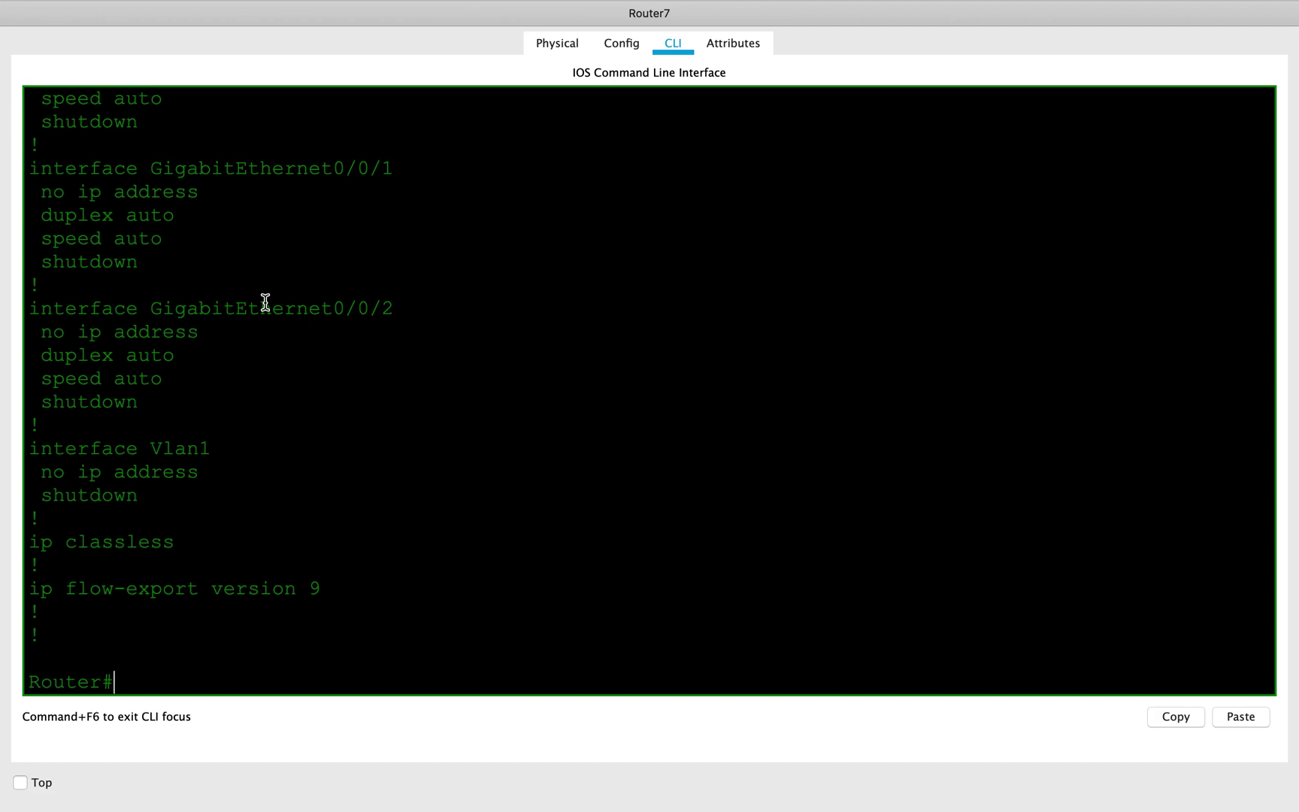
- Enter global configuration mode and open interface GigabitEthernet 0/0/0 for configuration
type("conf")
key("Tab")
type("t")
key("Tab")
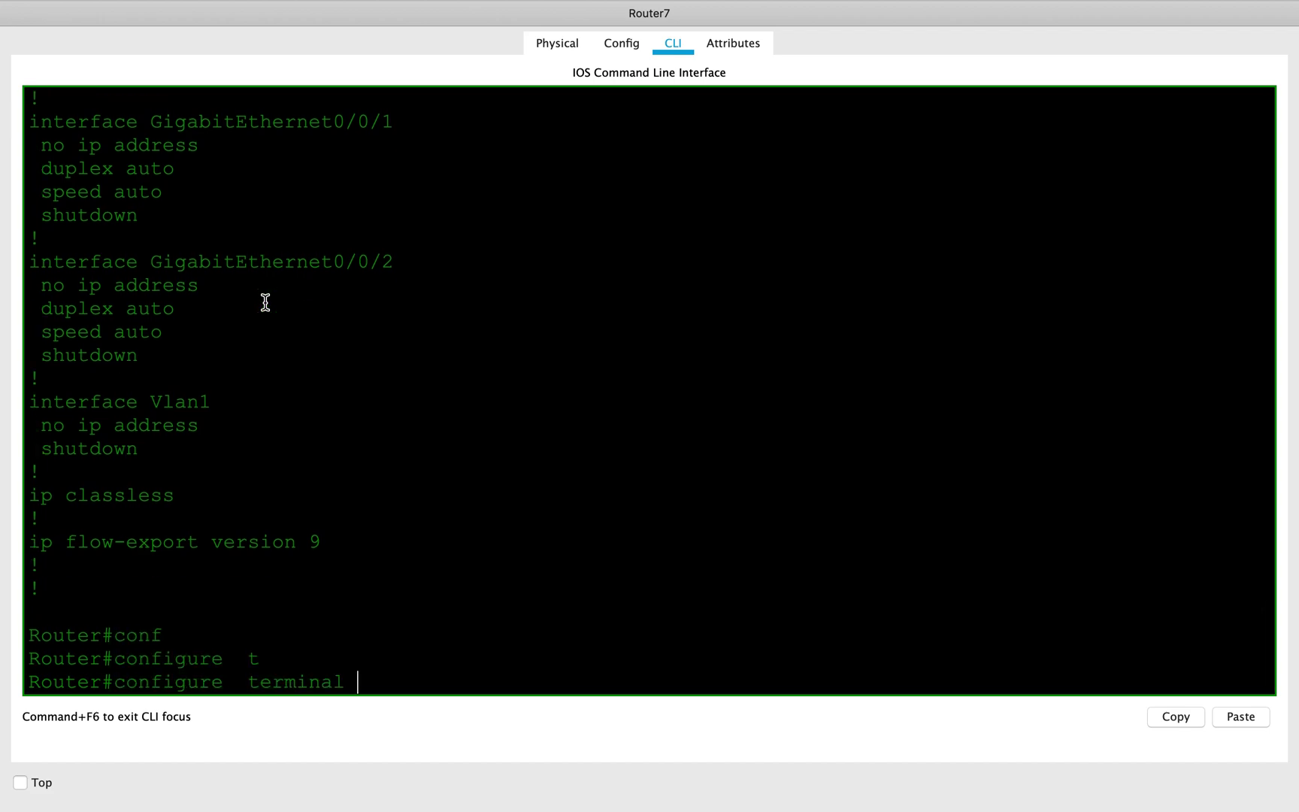
key("Return")
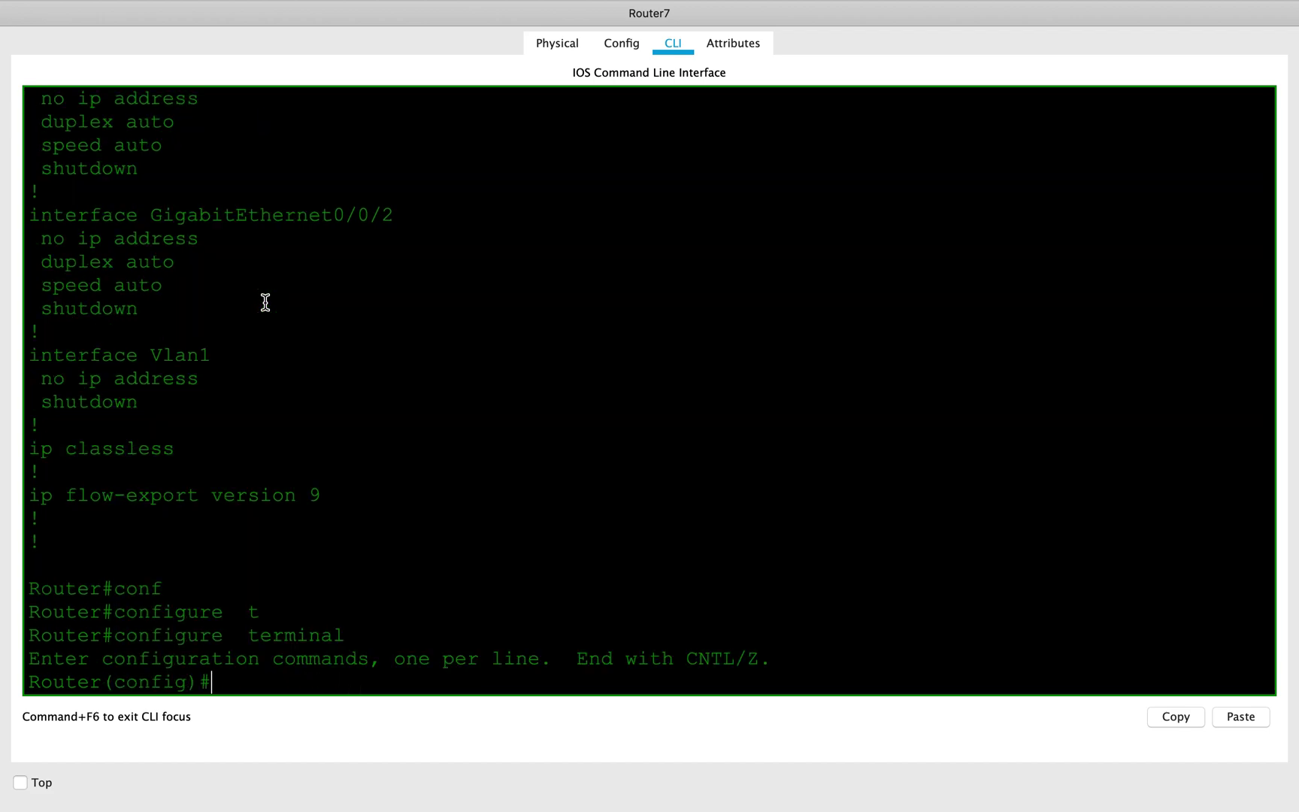
type("int")
key("Tab")
type("gi")
key("Tab")
type("0/0/0")
key("Return")
- Assign IP address 192.168.1.1 with subnet mask 255.255.255.0 to the GigabitEthernet 0/0/0 interface
type("ipa dd")
key("Tab")
key("BackSpace")
key("BackSpace")
key("BackSpace")
key("BackSpace")
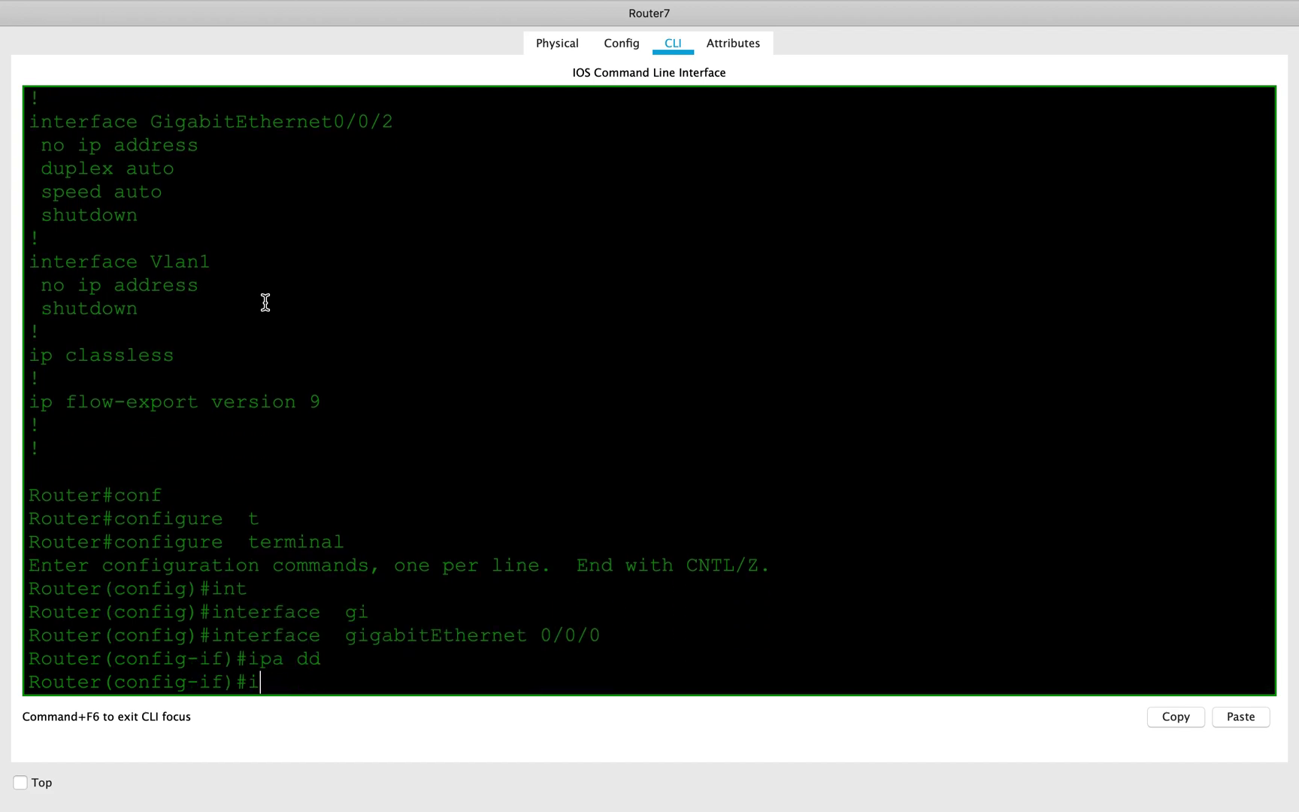
type("add")
key("Tab")
type("192")
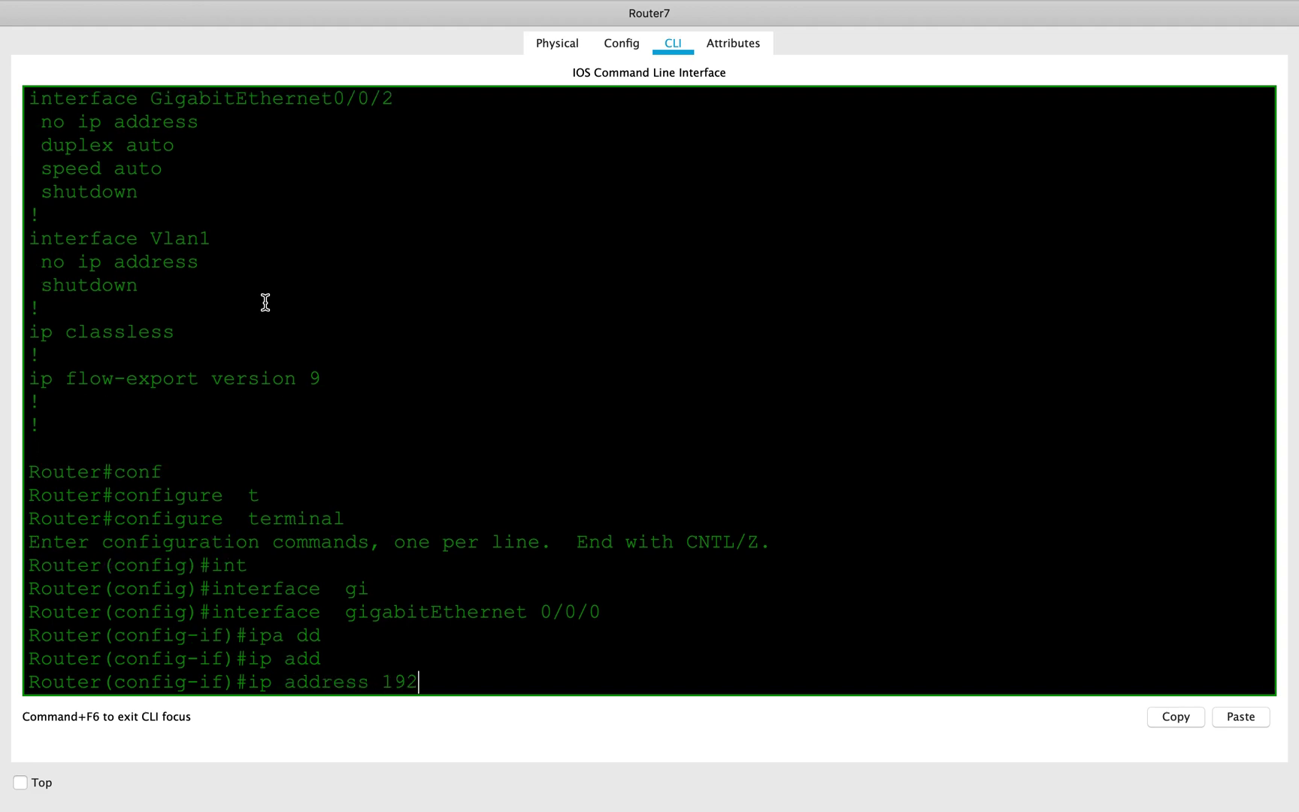
type(".168.1.1 255.255.255.0")
key("Return")
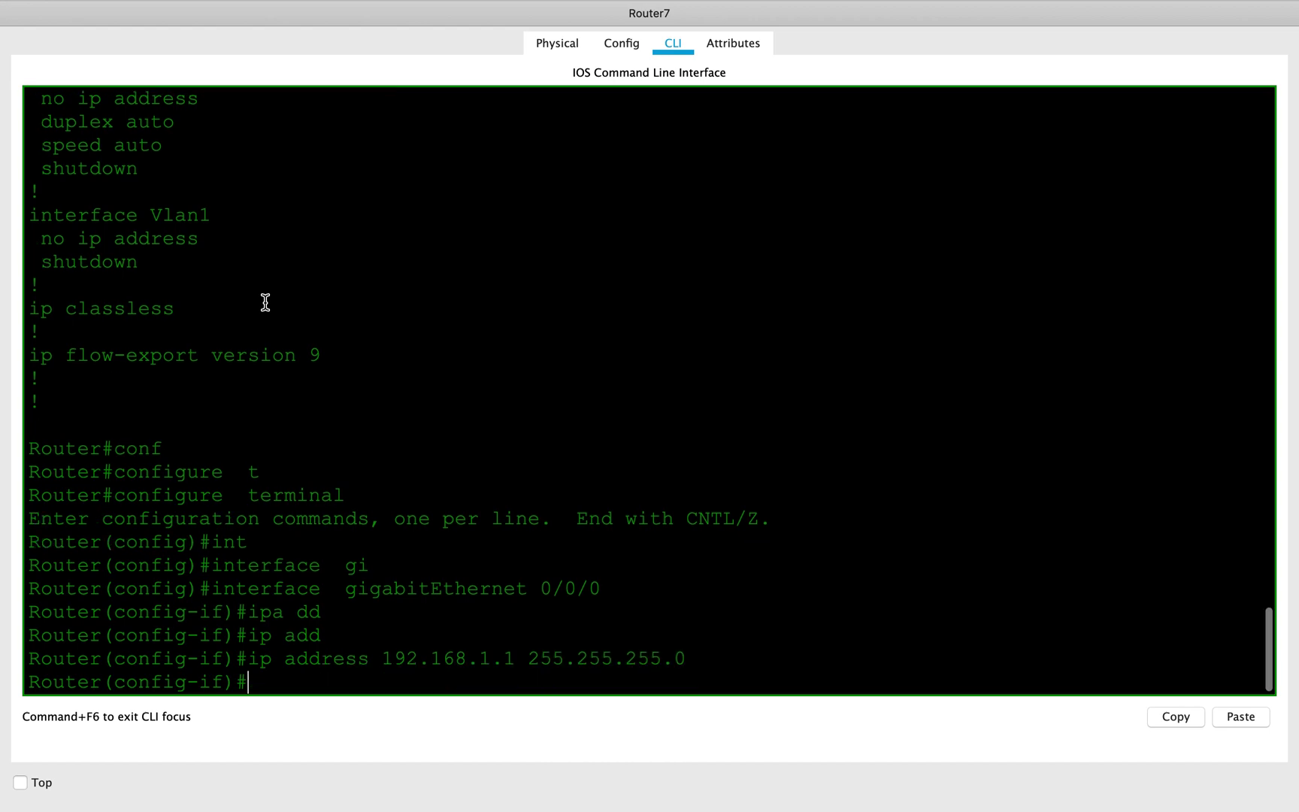
- Enable the interface with no shutdown and return to privileged EXEC mode
type("no sh")
key("Tab")
key("Return")
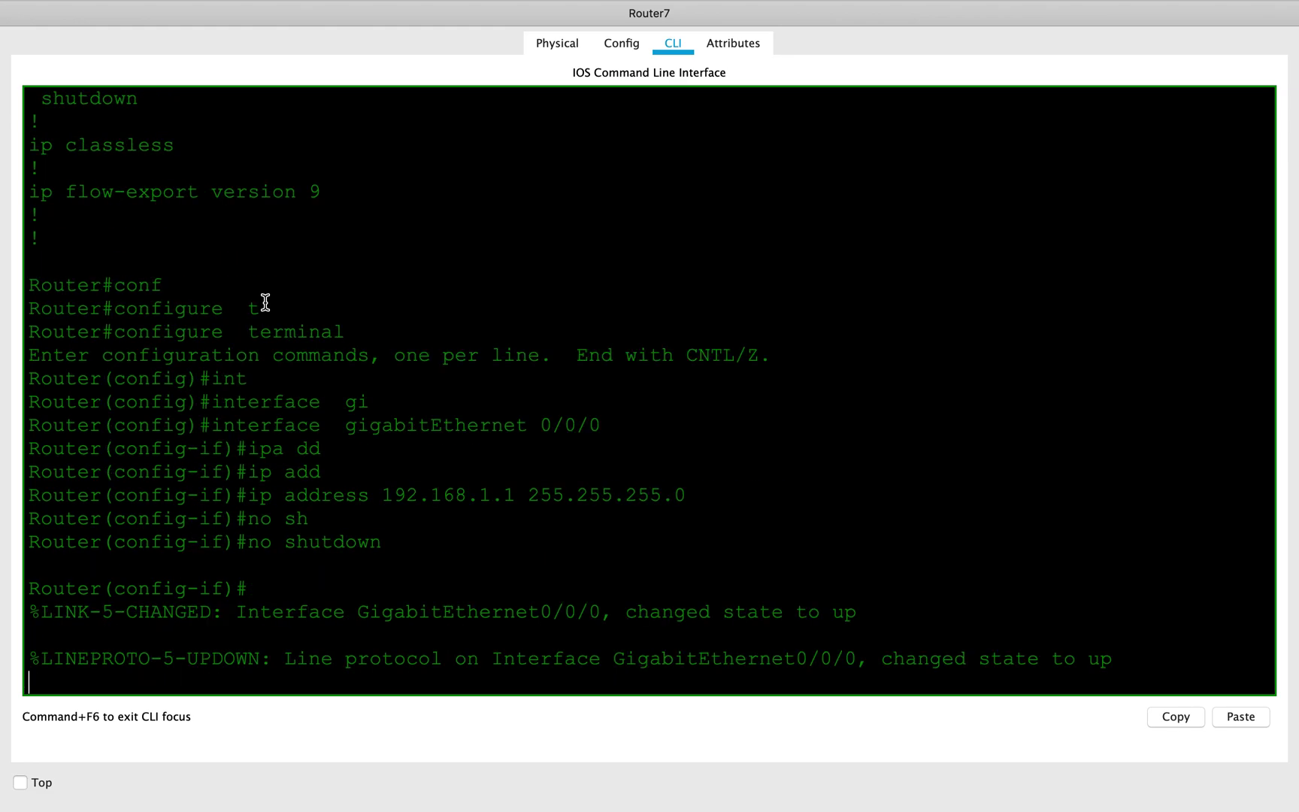
type("z")
key("ctrl+z")
key("Return")
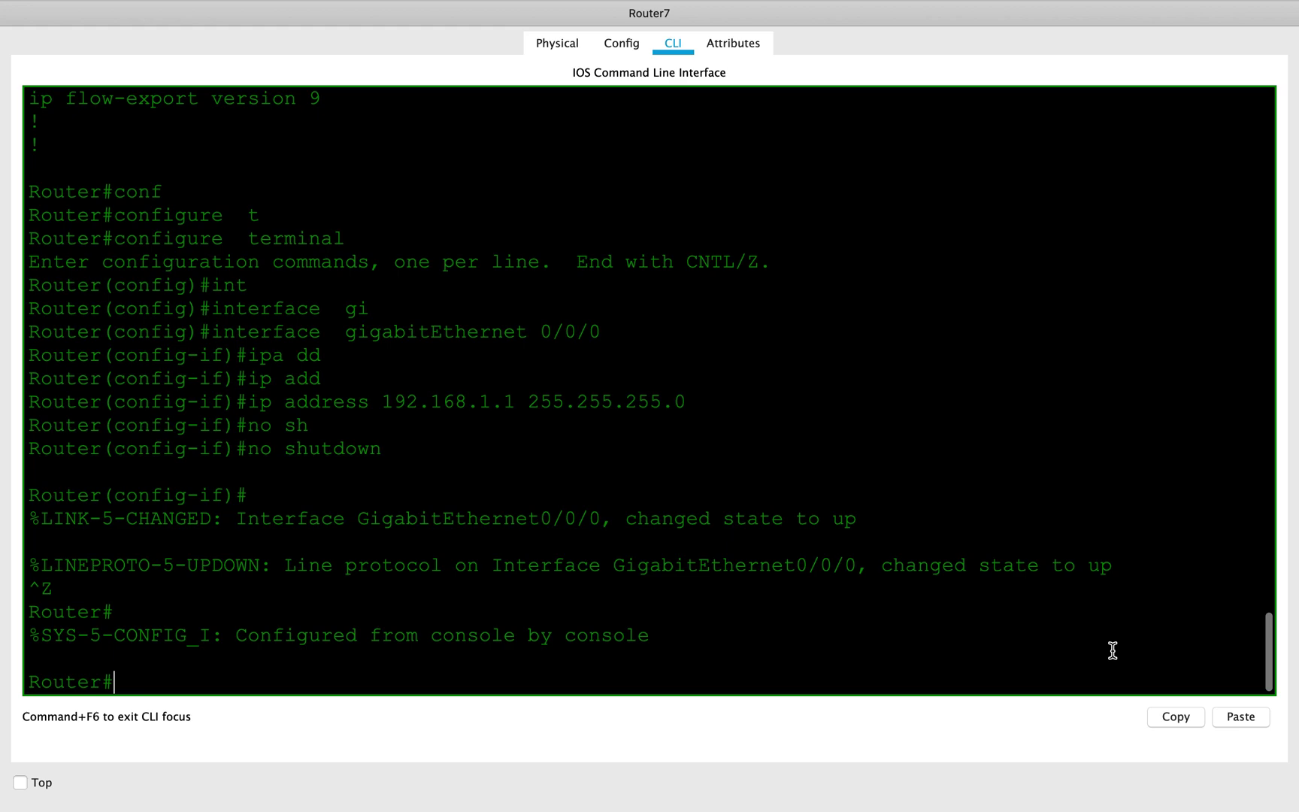
- Ping the TFTP server at 192.168.1.10 twice to test connectivity from the router
key("Return")
key("Return")
type("ping")
key("Tab")
type("192.168.1.10")
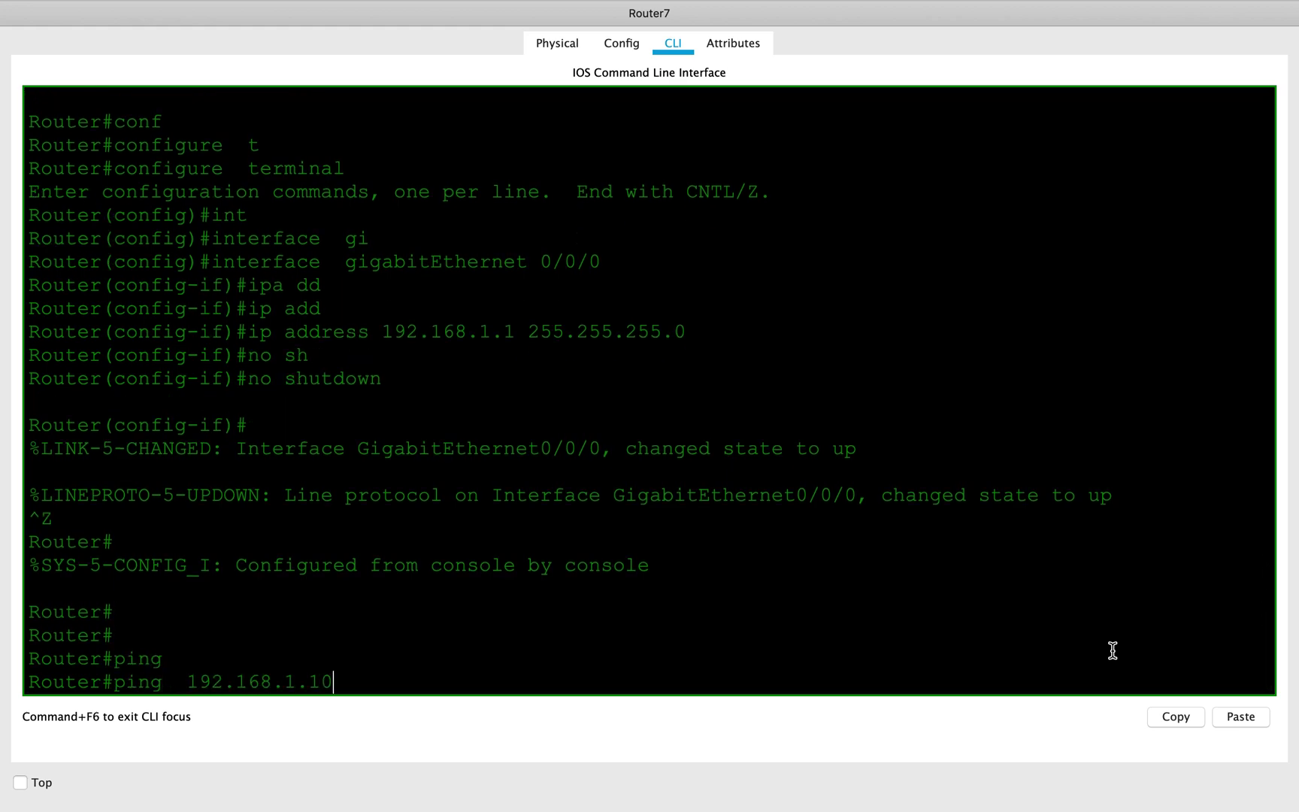
key("Return")
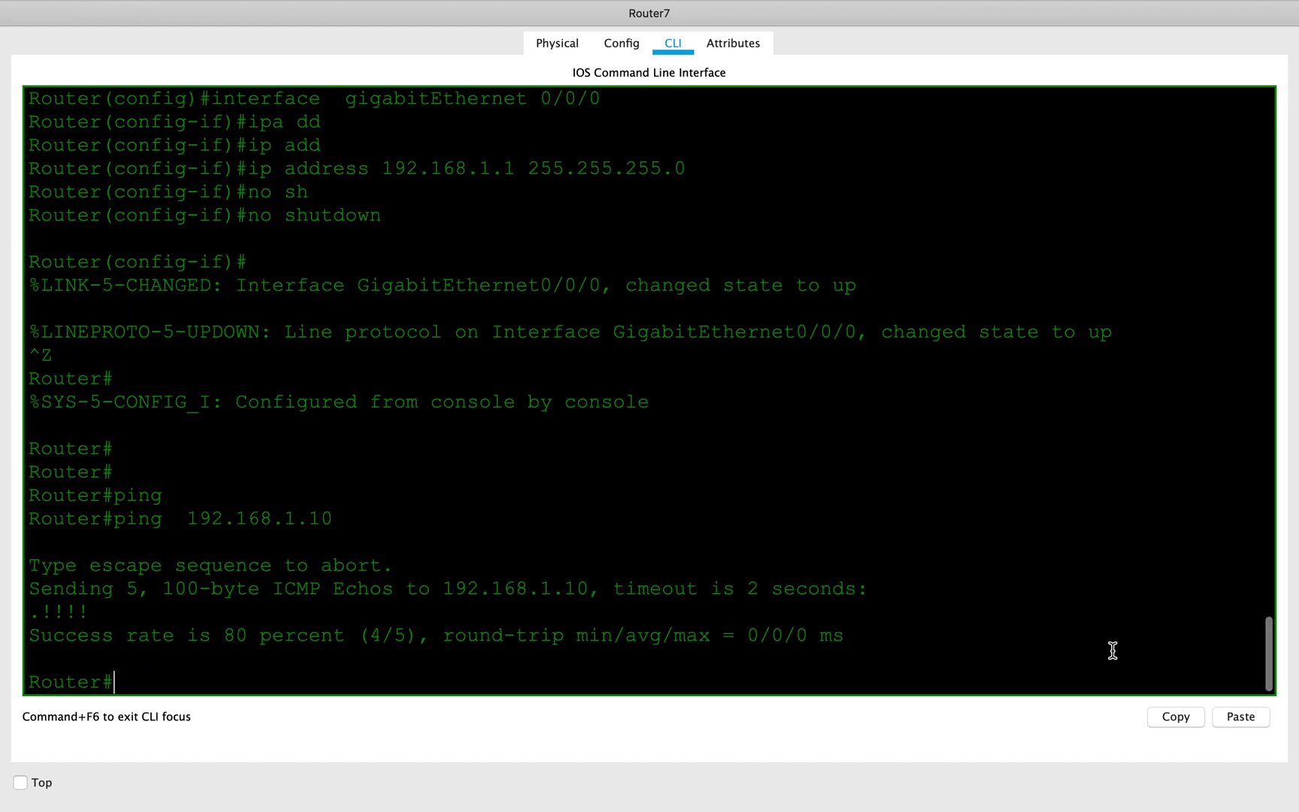
key("Up")
key("Return")
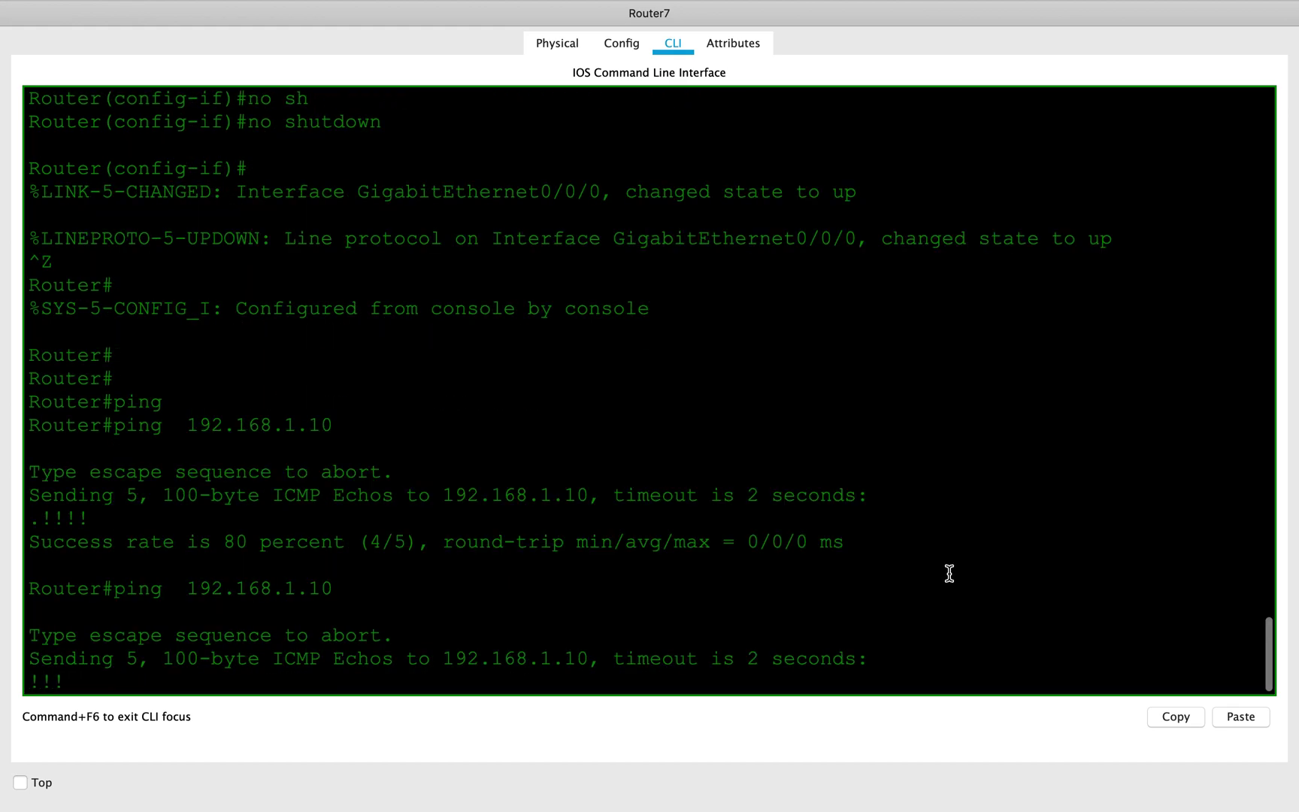
- Check the link between the TFTP server and Router7 in the topology, and return to Router7's full-screen command line
key("ctrl+Left")
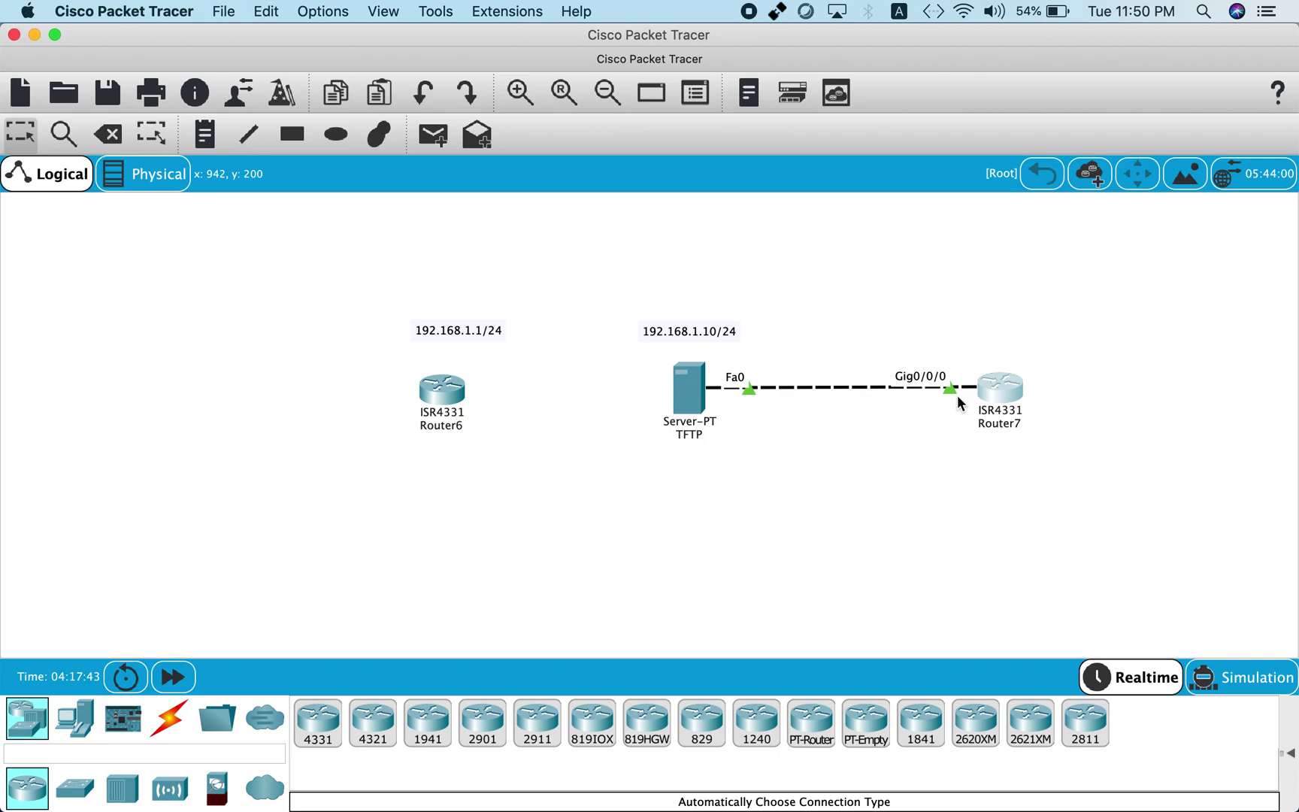
left_click(998, 390)
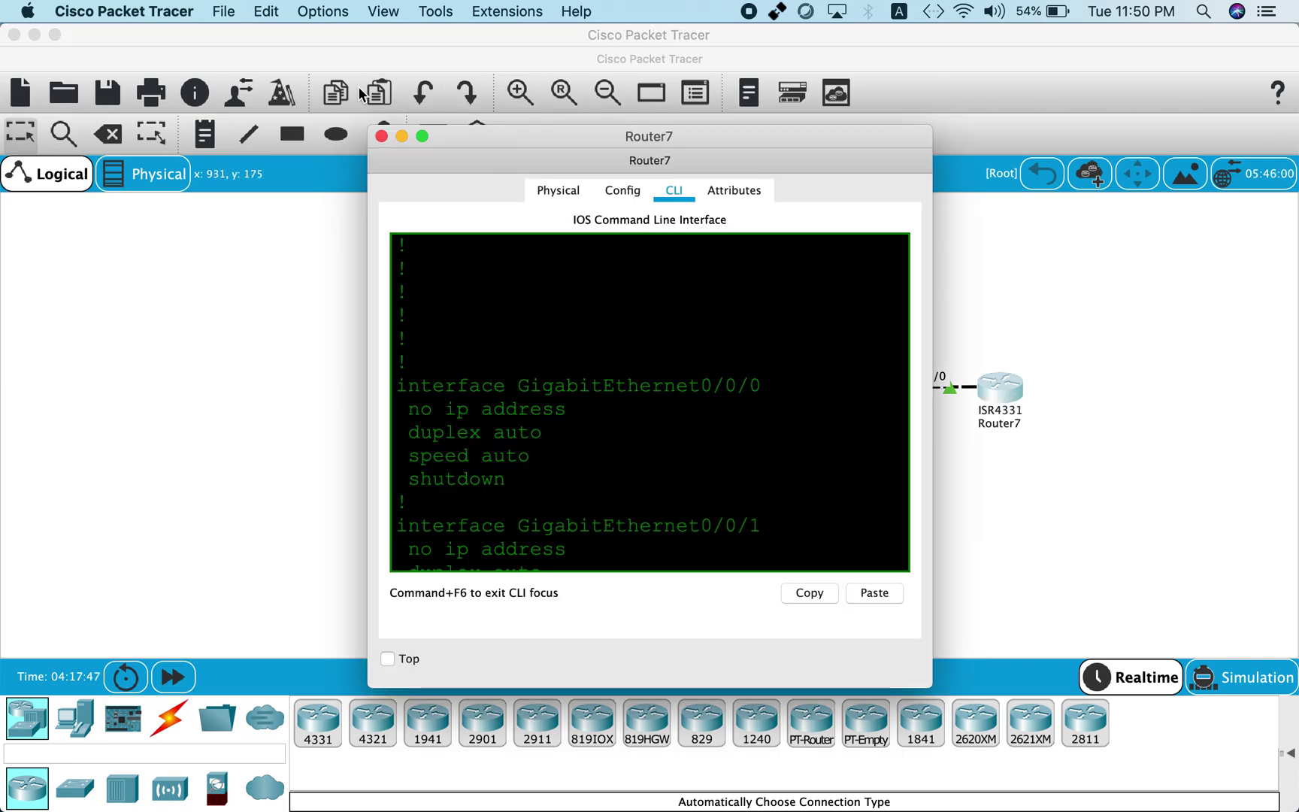
left_click(423, 136)
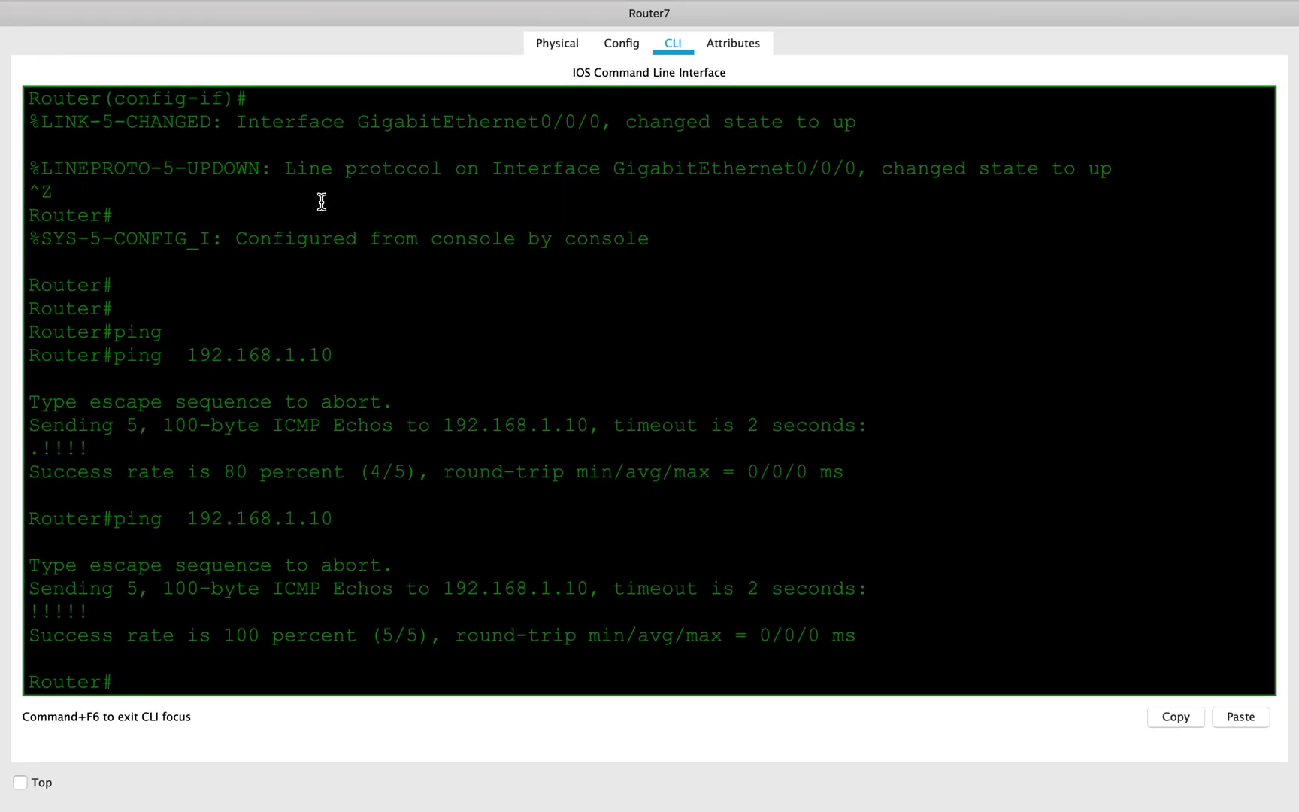
- Begin a copy command with tftp: as the source, listing the available copy sources and destinations
type("cop")
key("Tab")
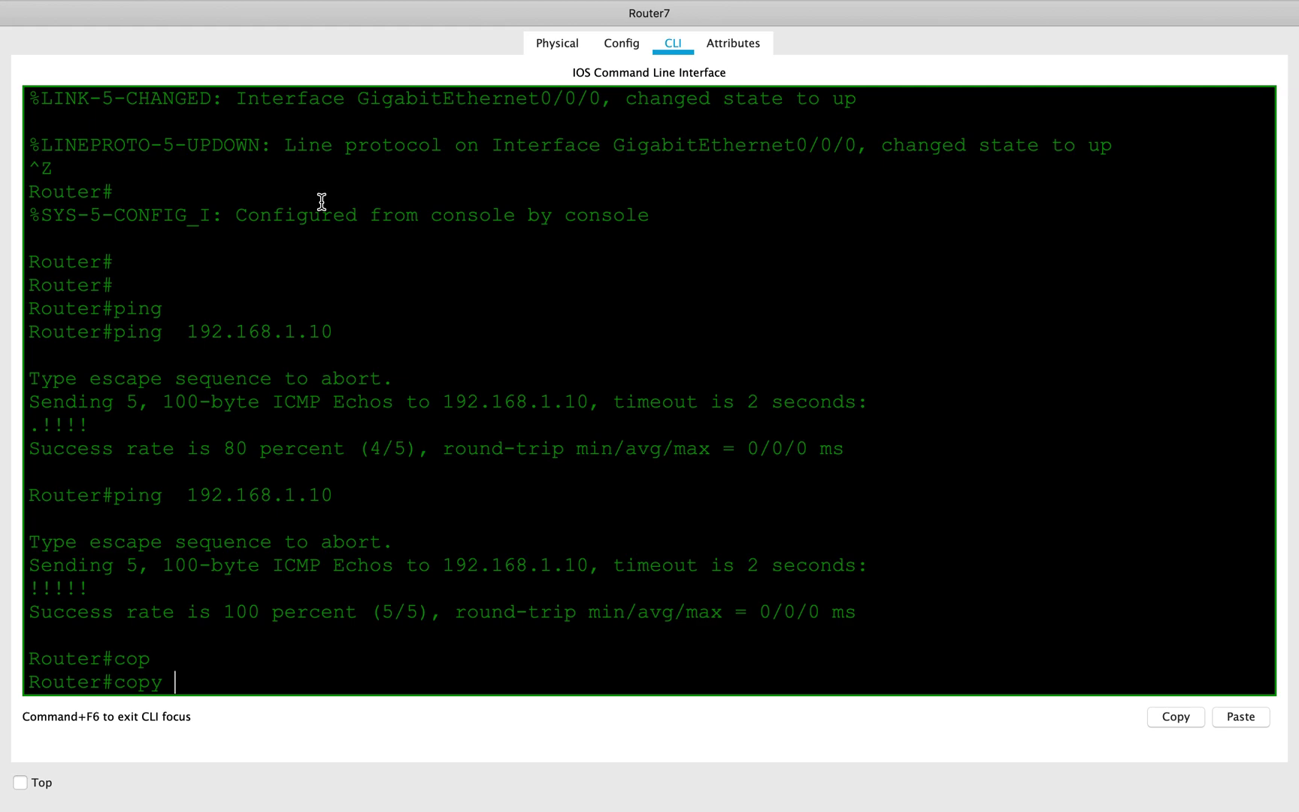
type("?")
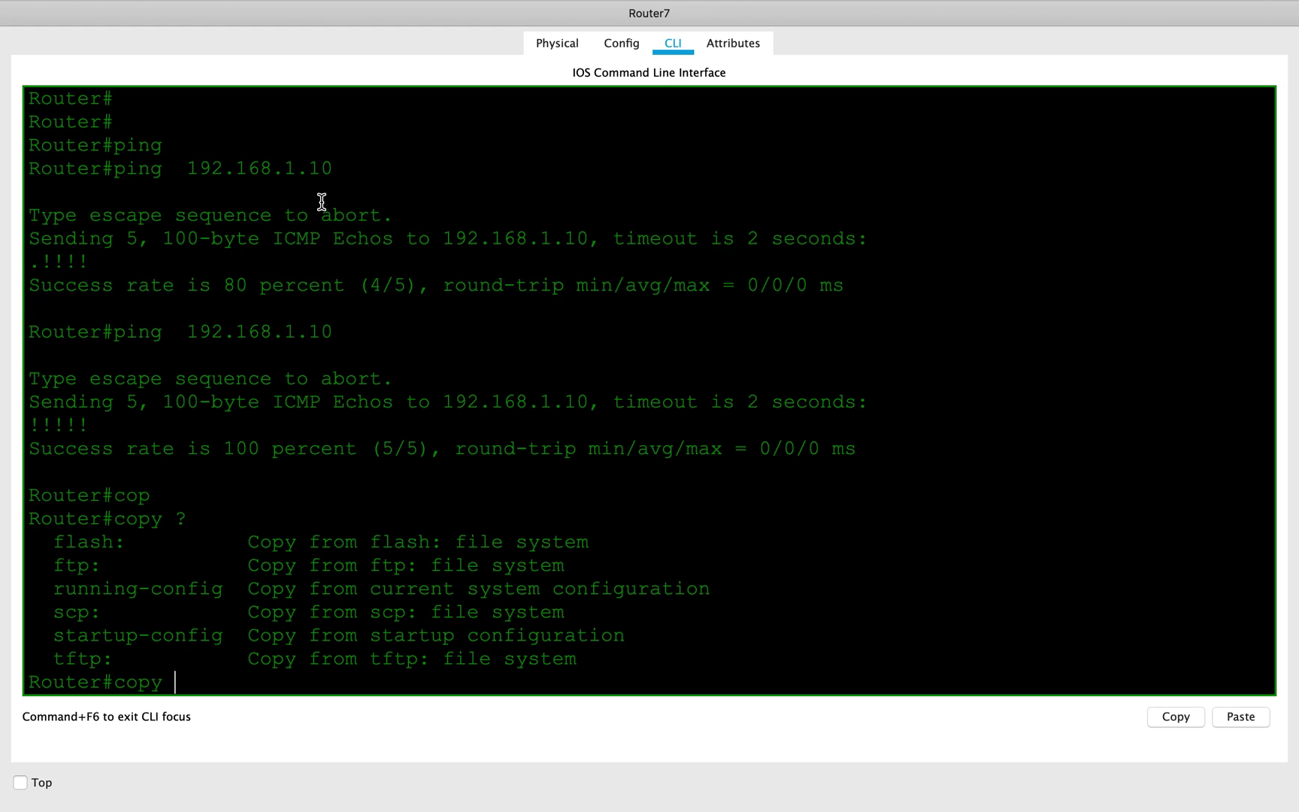
type("t")
key("Tab")
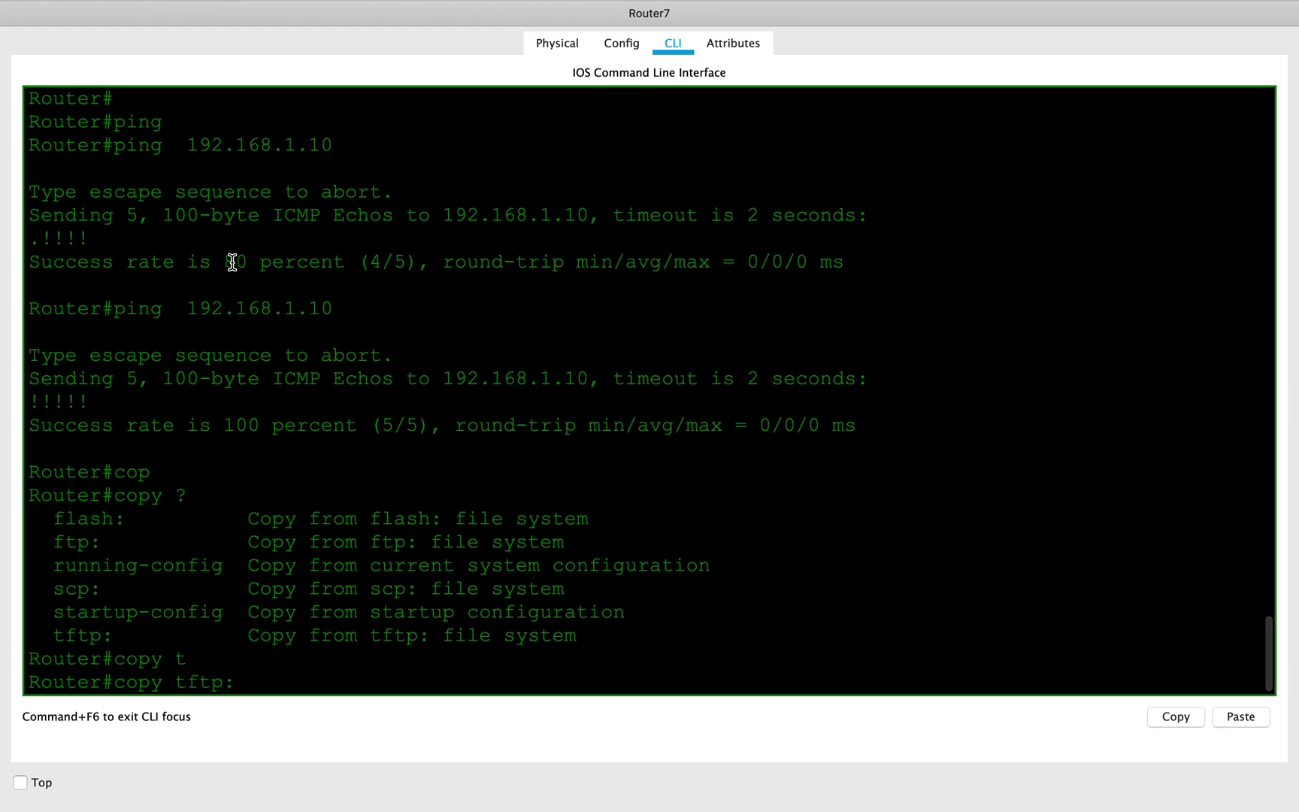
type("?")
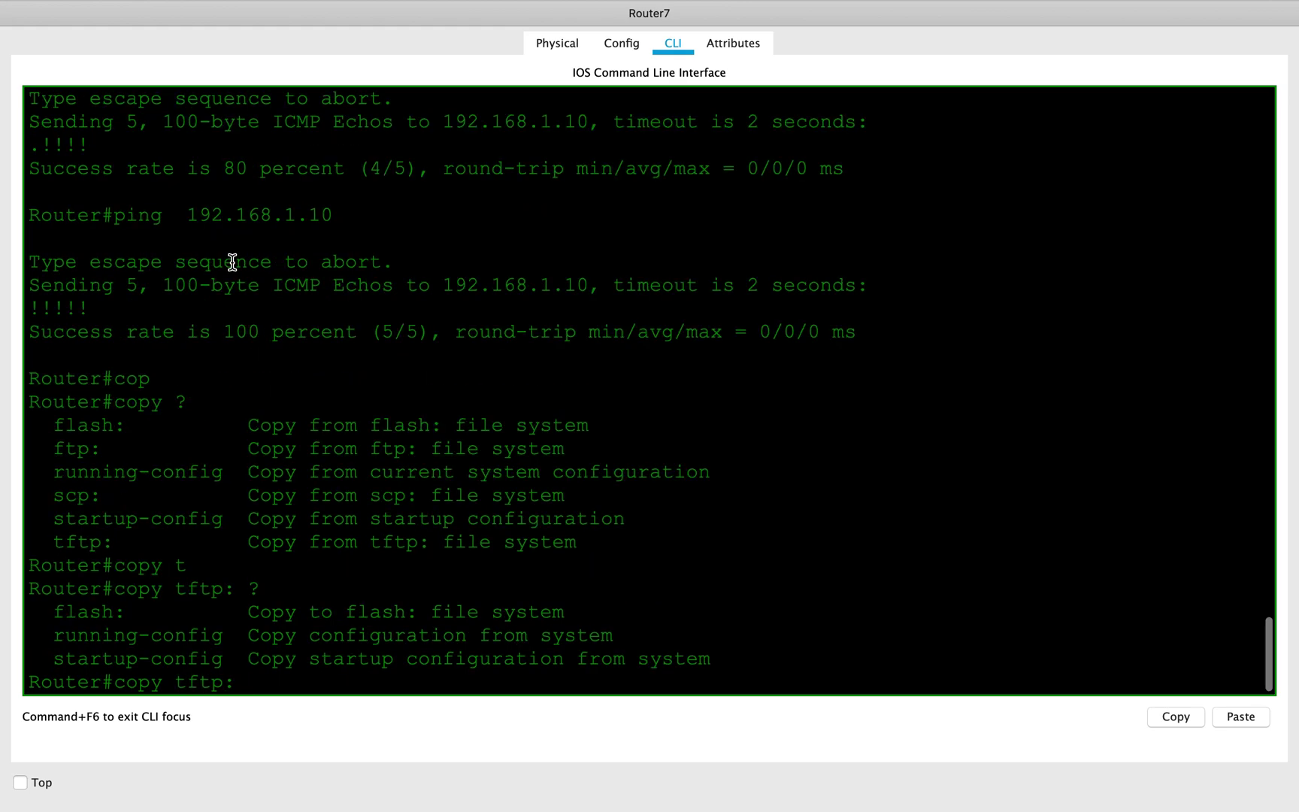
- Copy NETWORKINGWITHH-confg from the TFTP server at 192.168.1.10 into the running configuration, accepting the default destination filename
type("ru")
key("Tab")
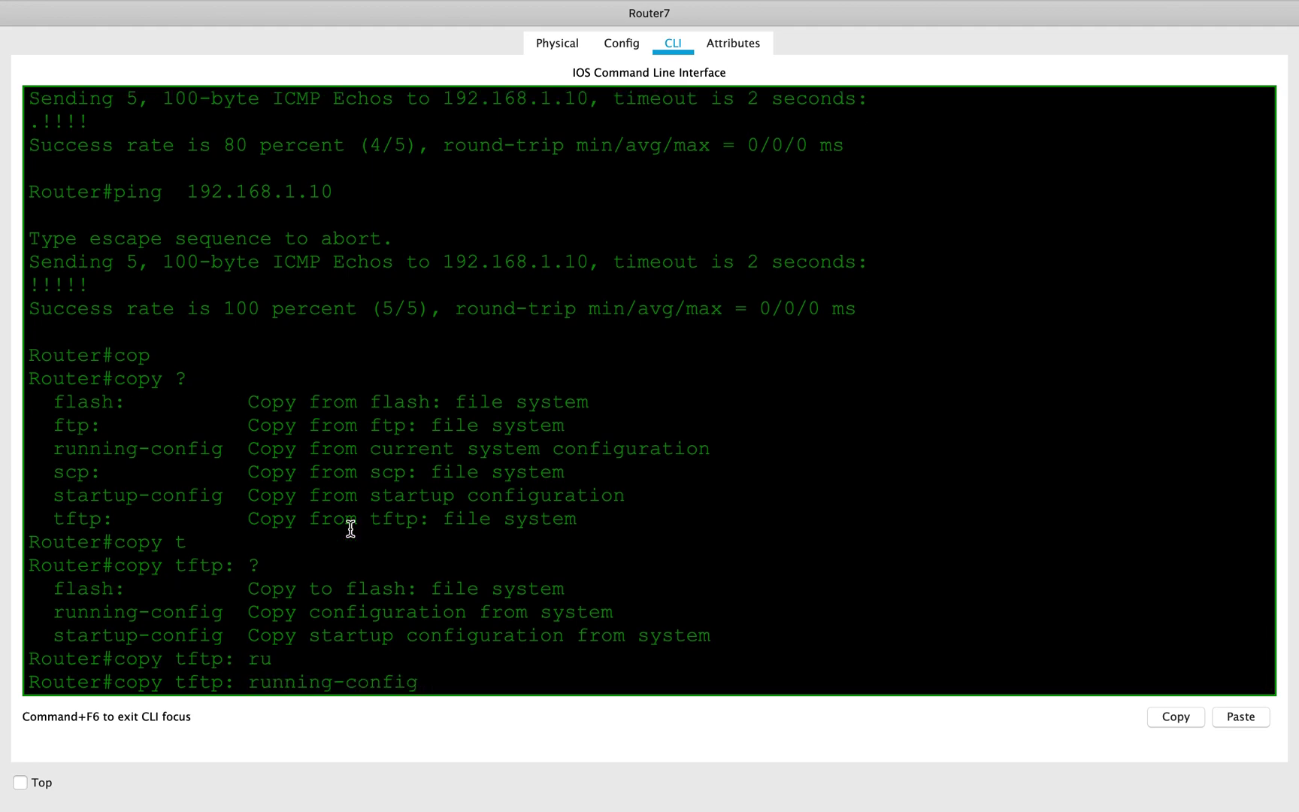
key("Return")
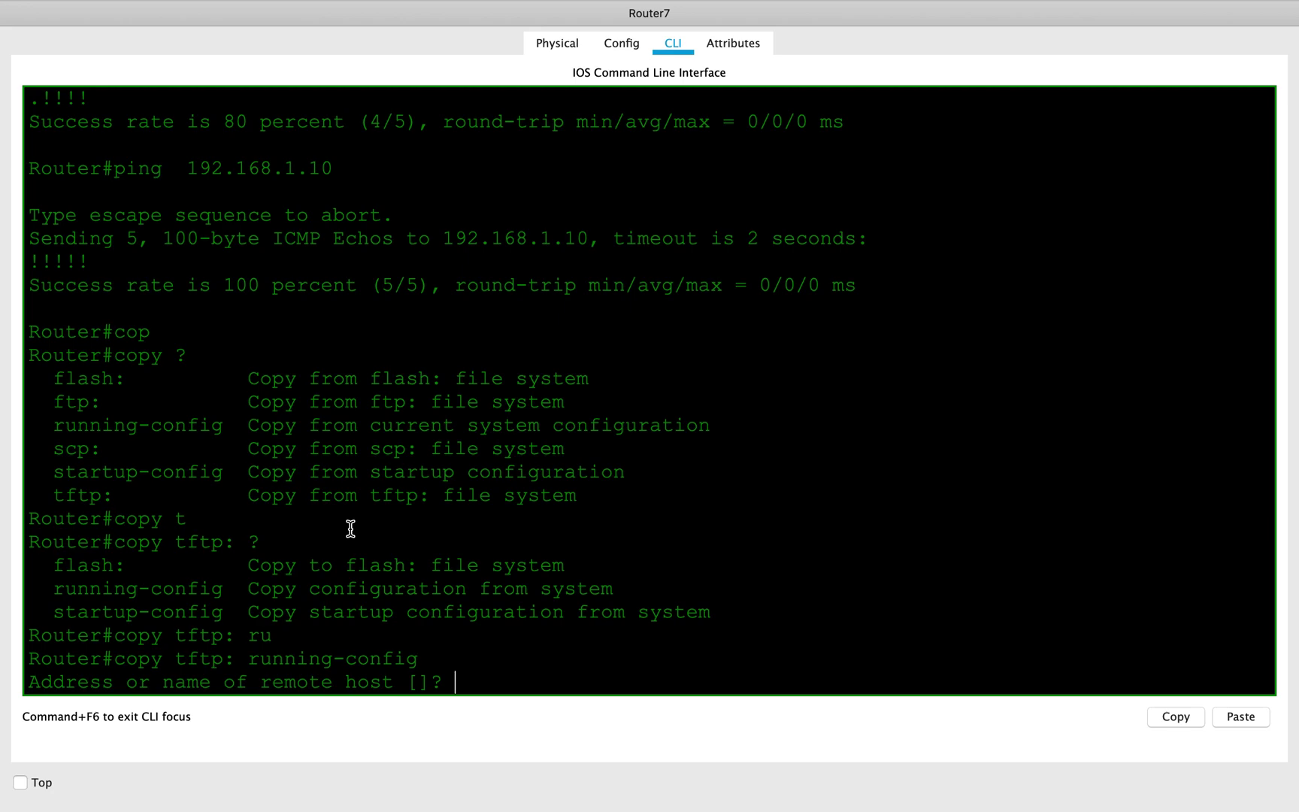
type("192.168.1.10")
key("Return")
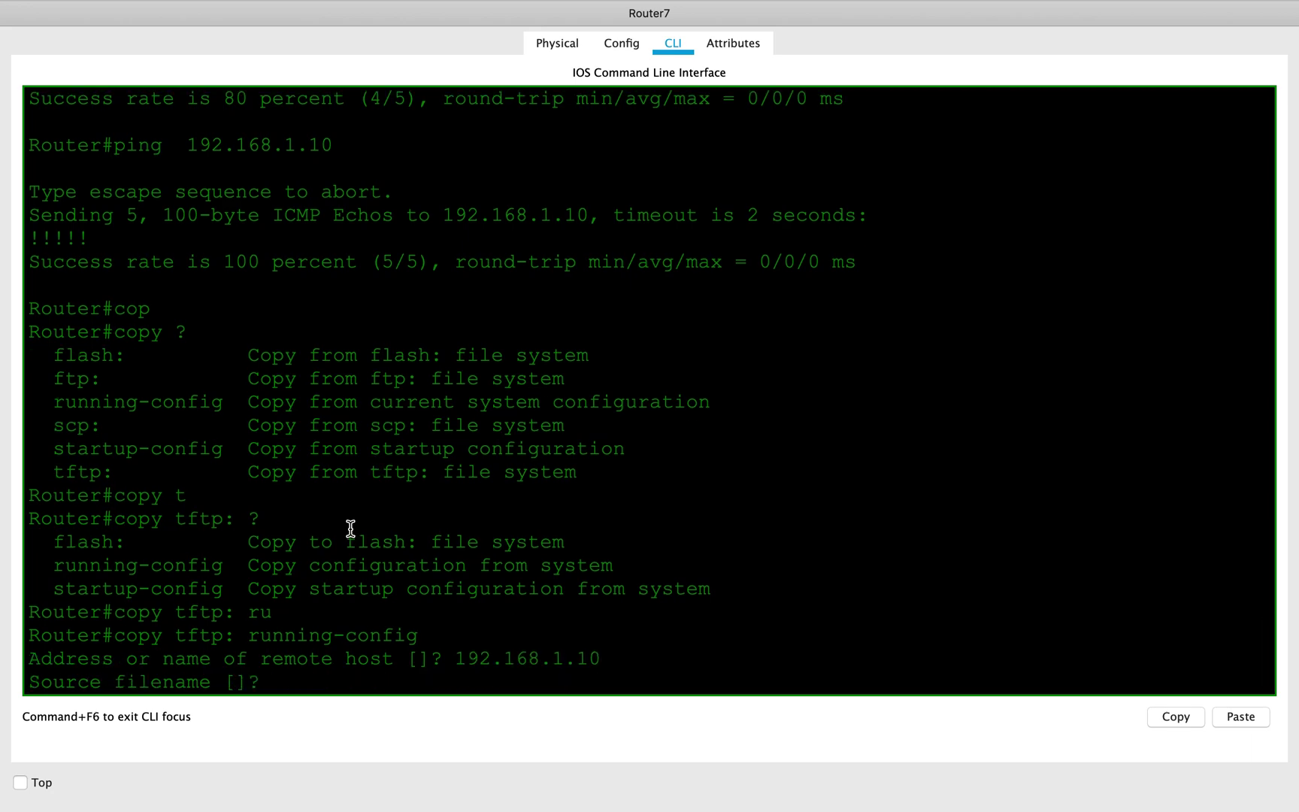
type("NETWORKINGWITHH-confg")
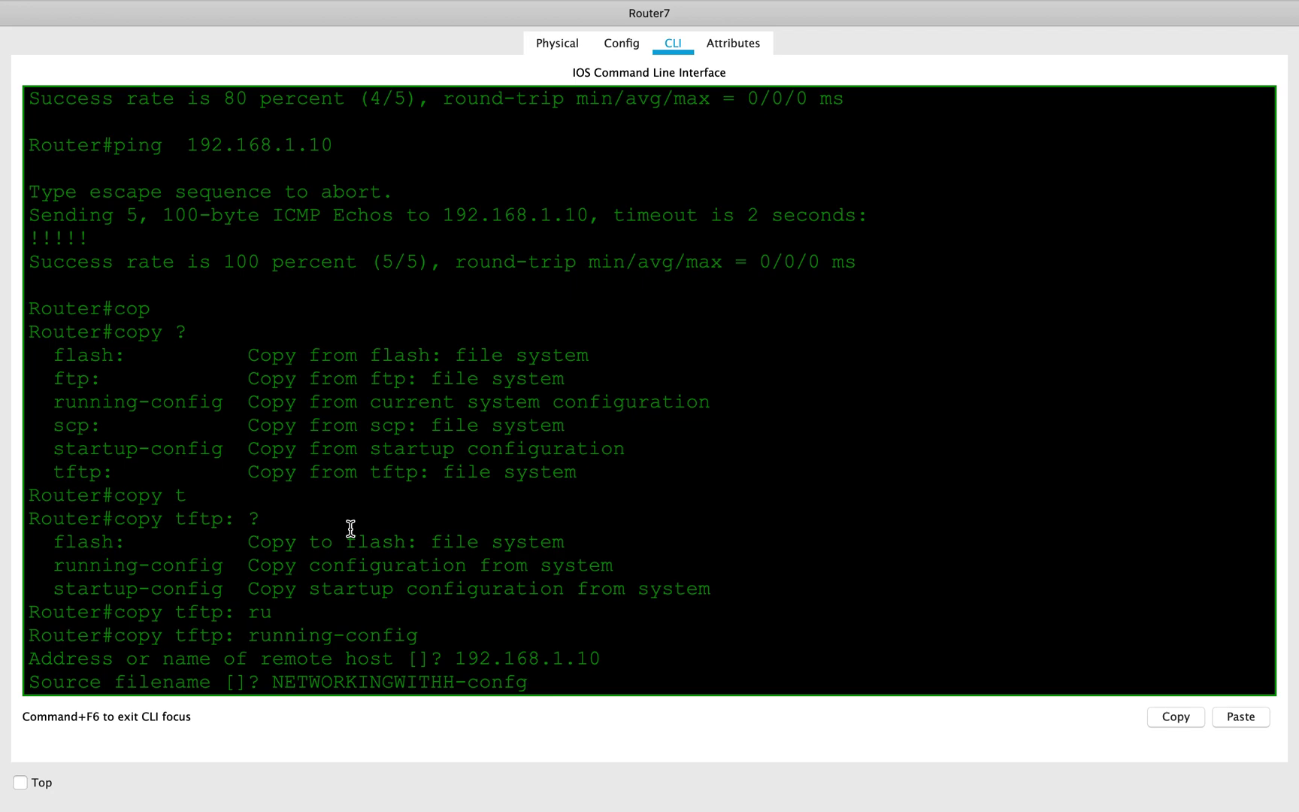
key("Return")
key("Return")
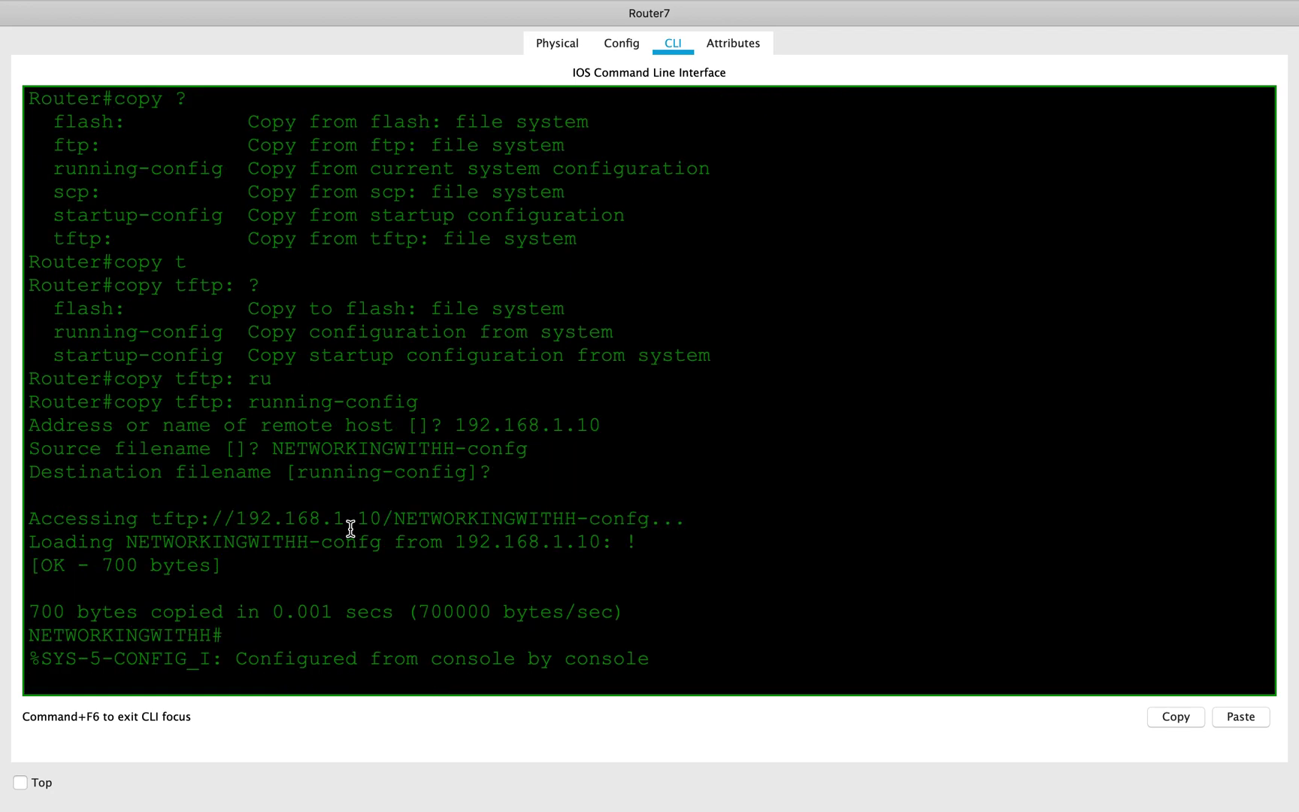
key("Return")
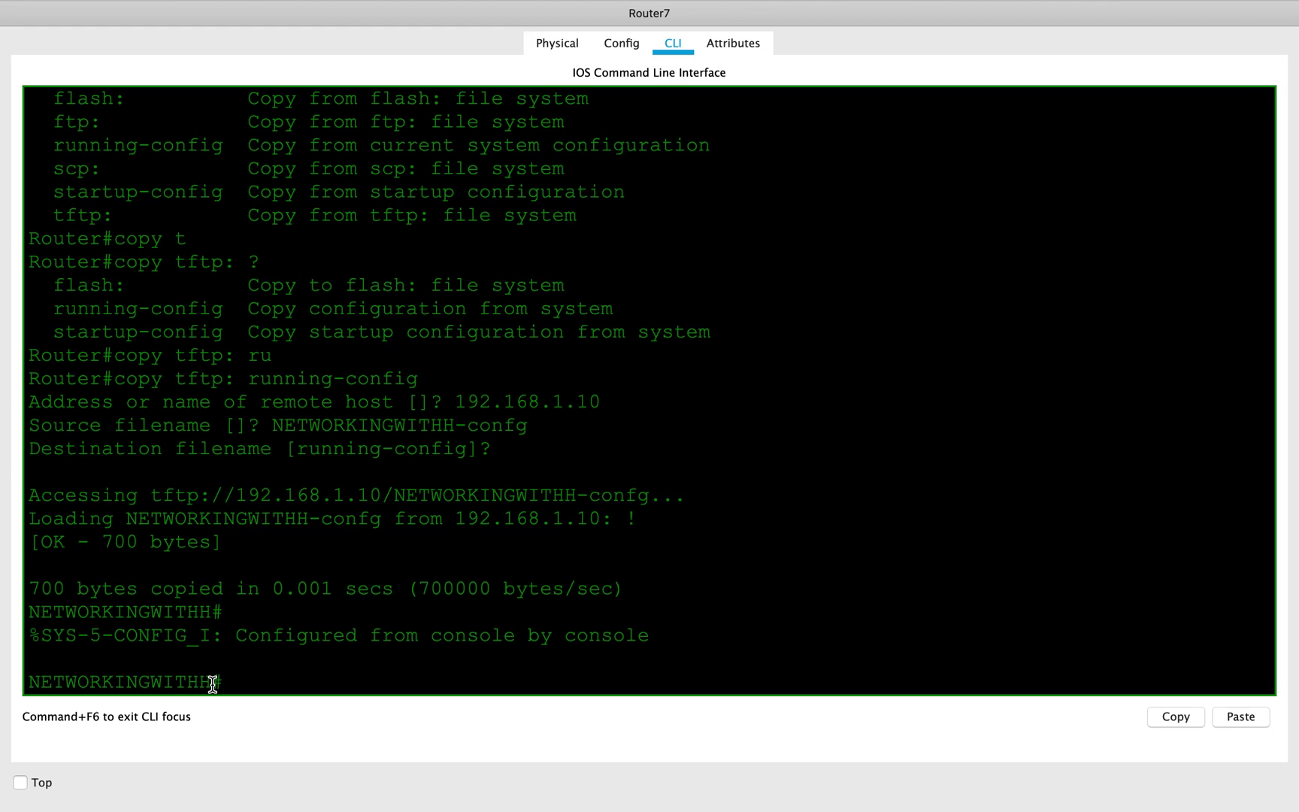
- Display the full running configuration and check the restored hostname and the GigabitEthernet0/0/0 description and IP address
left_click_drag(212, 684, 4, 704)
left_click(286, 678)
type("sho")
key("Tab")
type("run")
key("Tab")
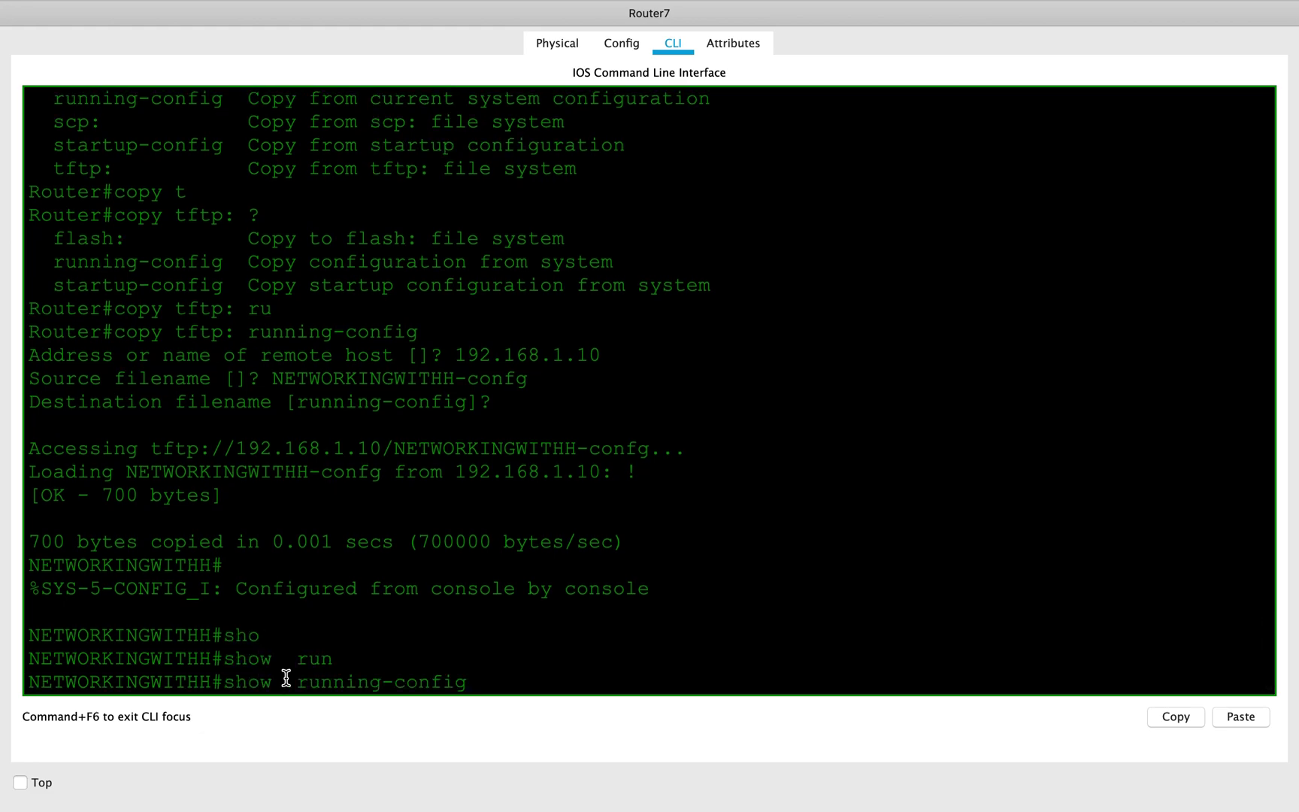
key("Return")
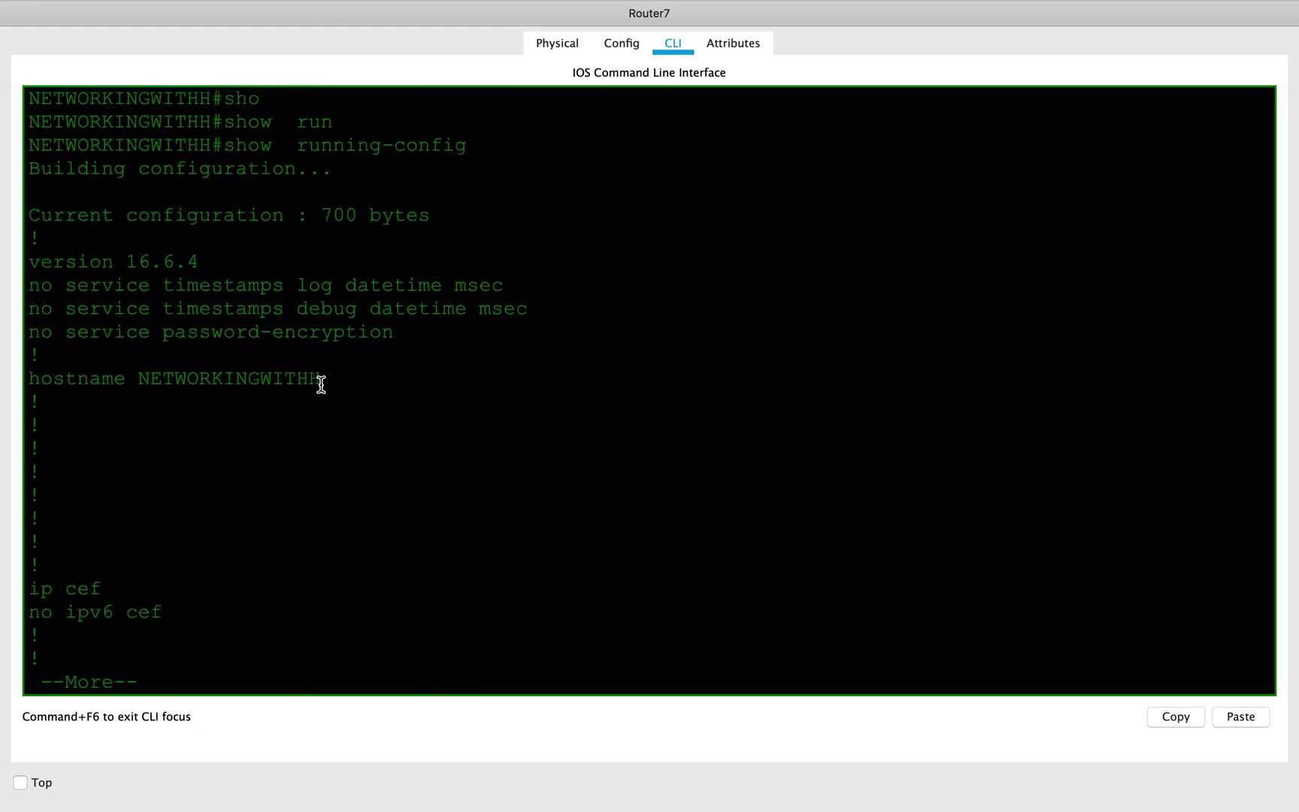
key("space")
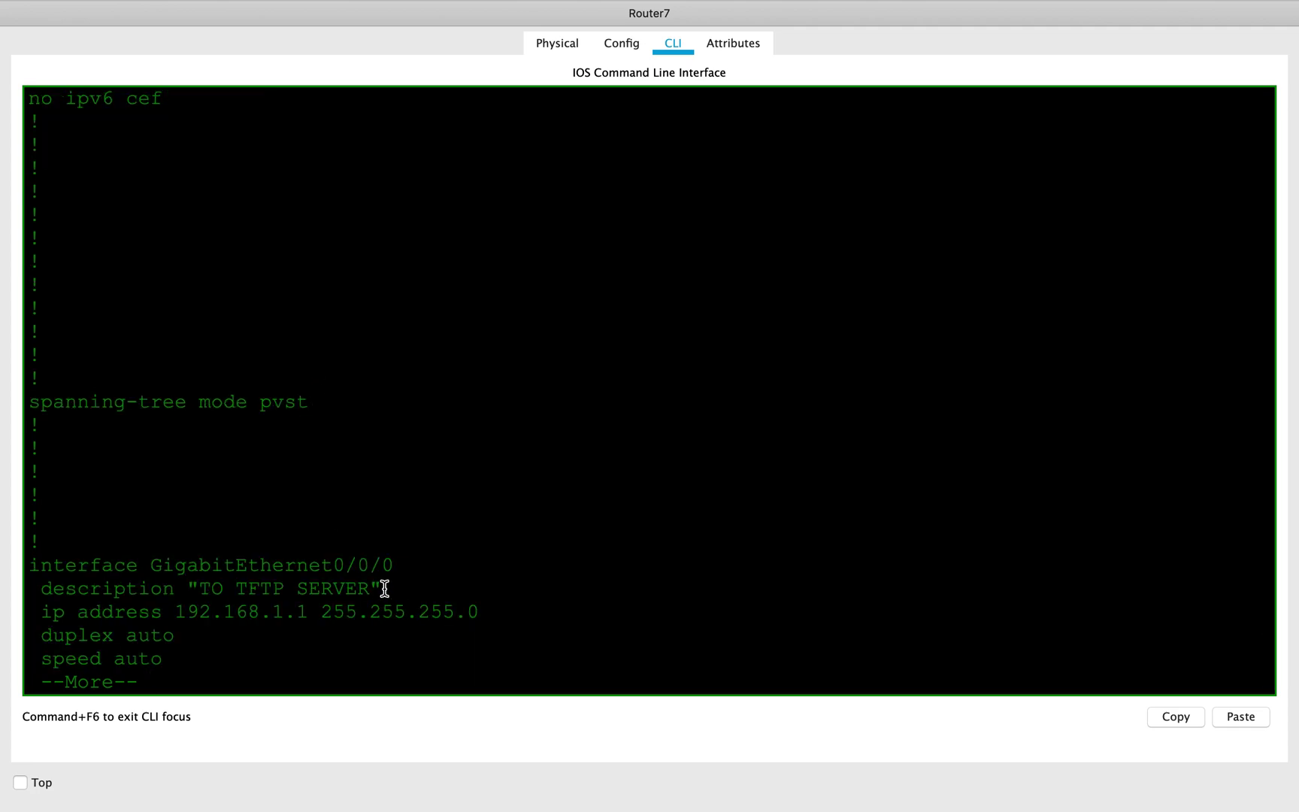
left_click_drag(384, 588, 64, 588)
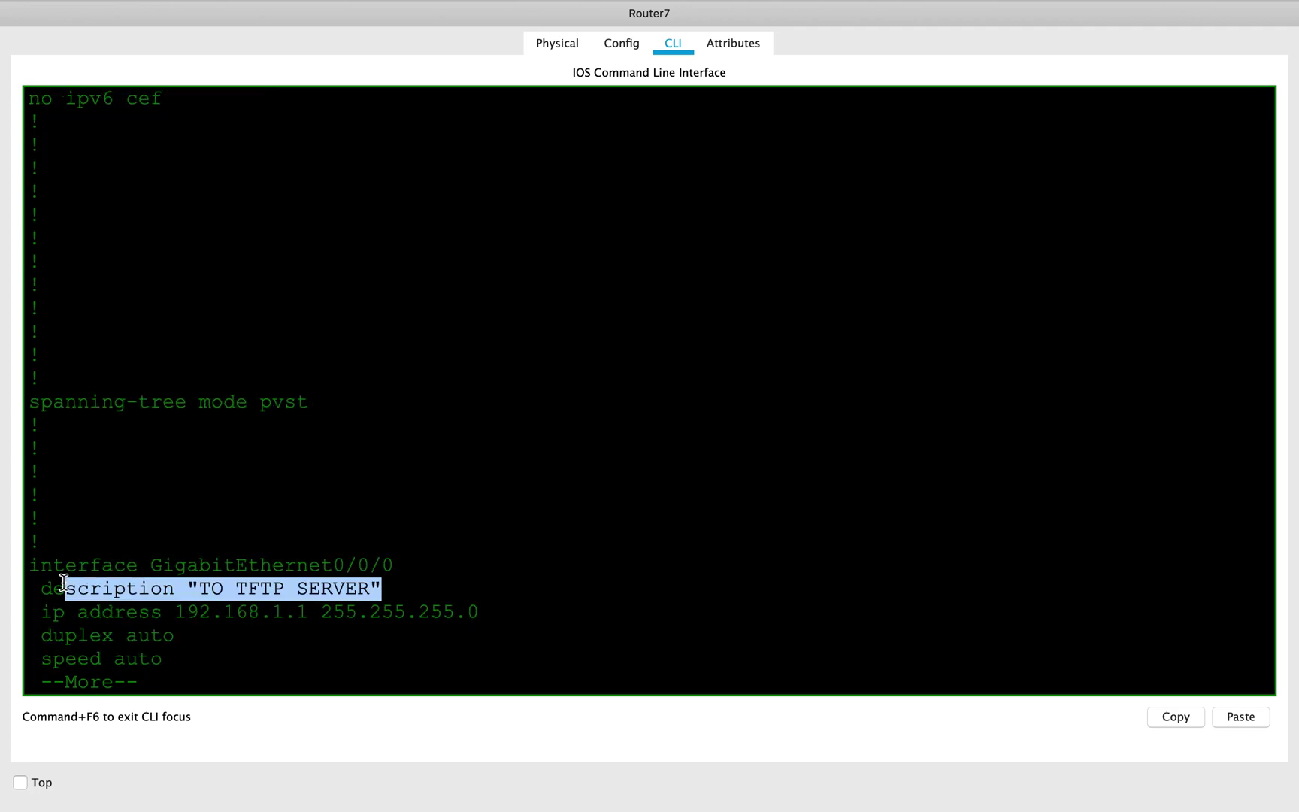
key("space")
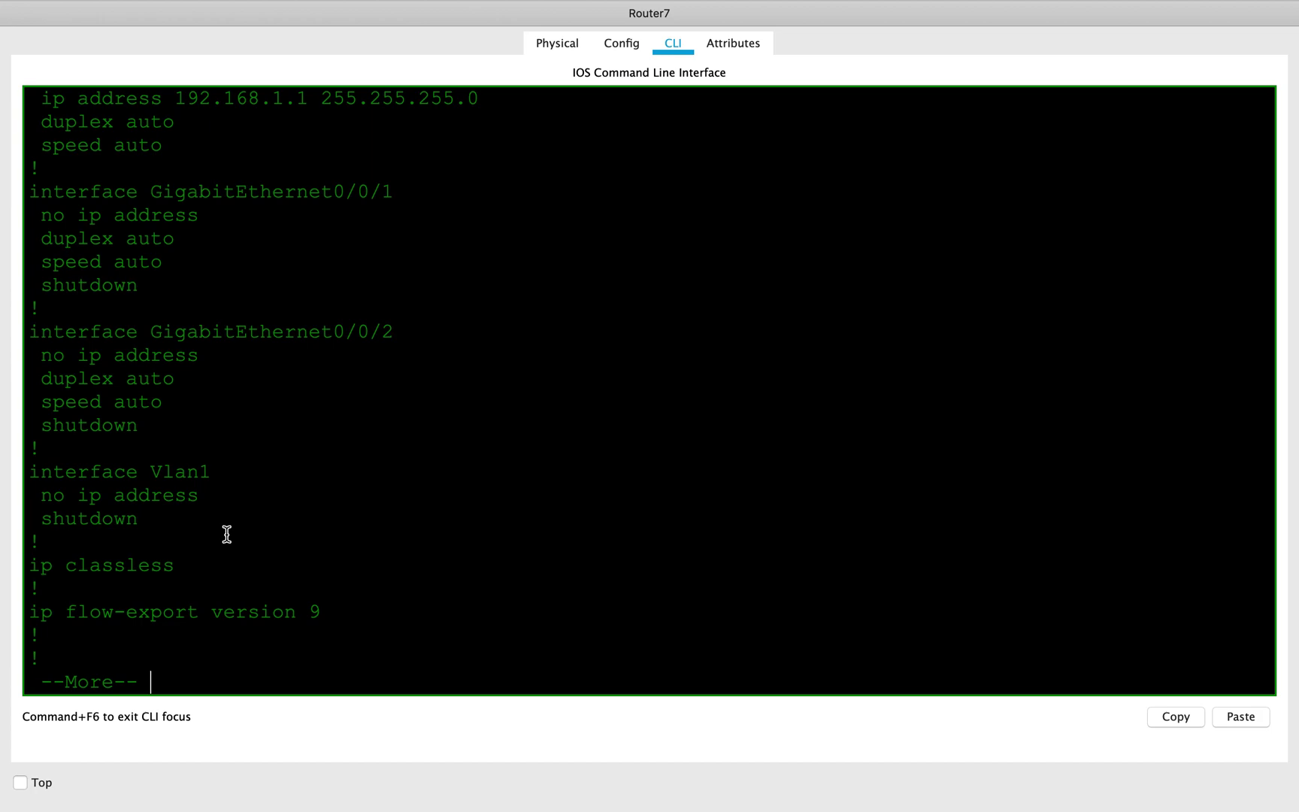
key("space")
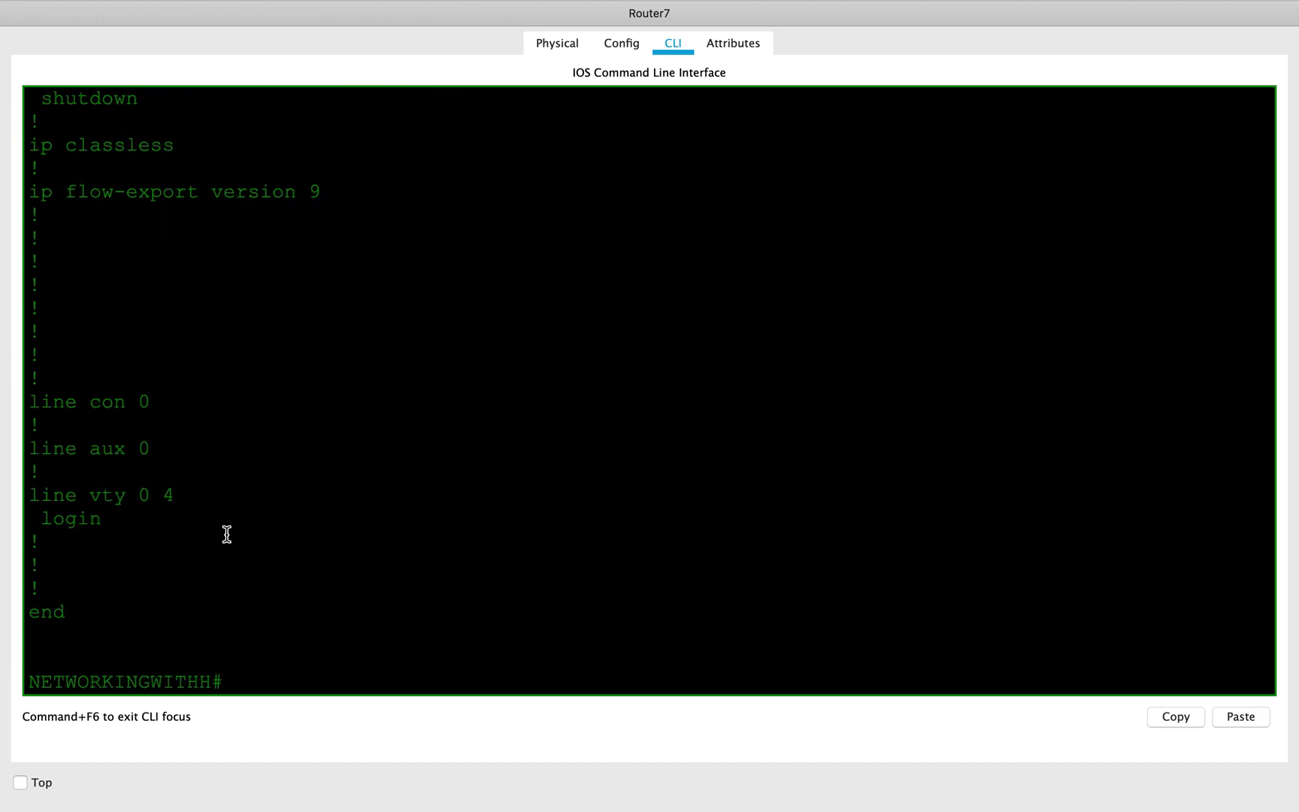